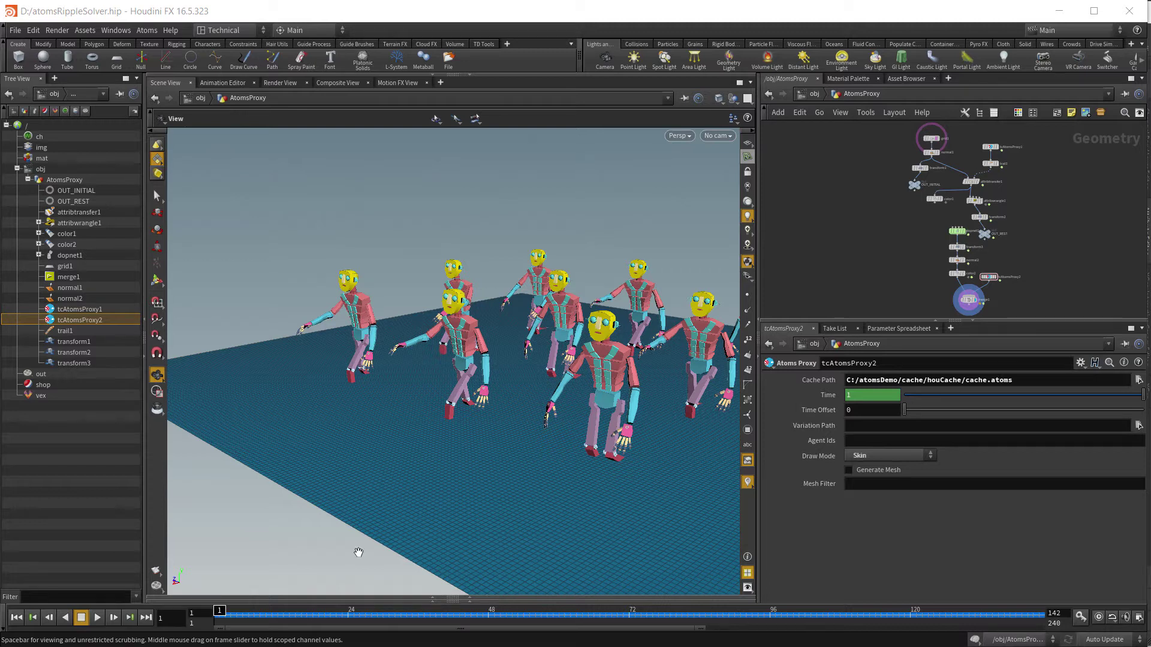
Play the ripple simulation with the walking agents and rewind it to the first frame
click(98, 617)
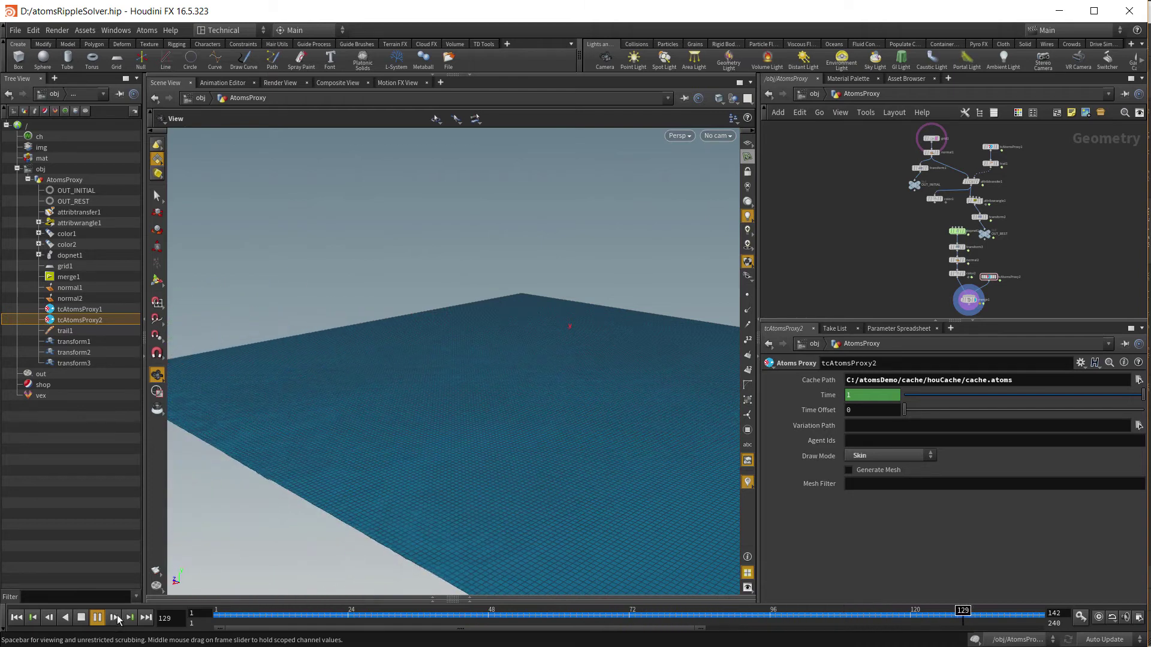
click(82, 618)
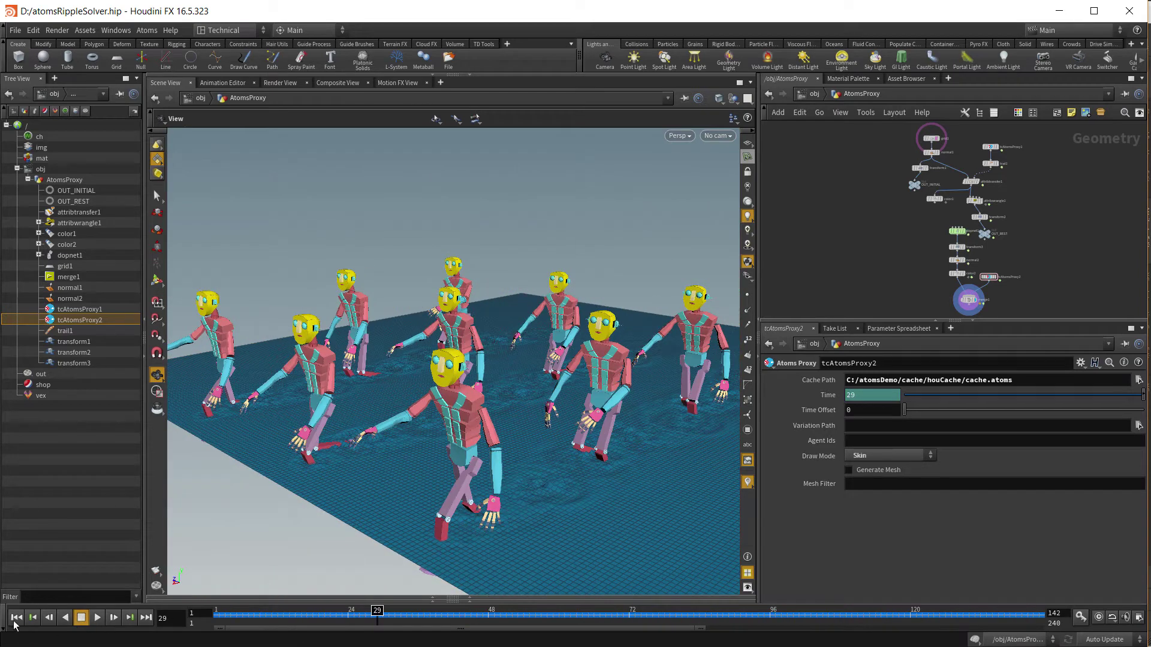
click(36, 620)
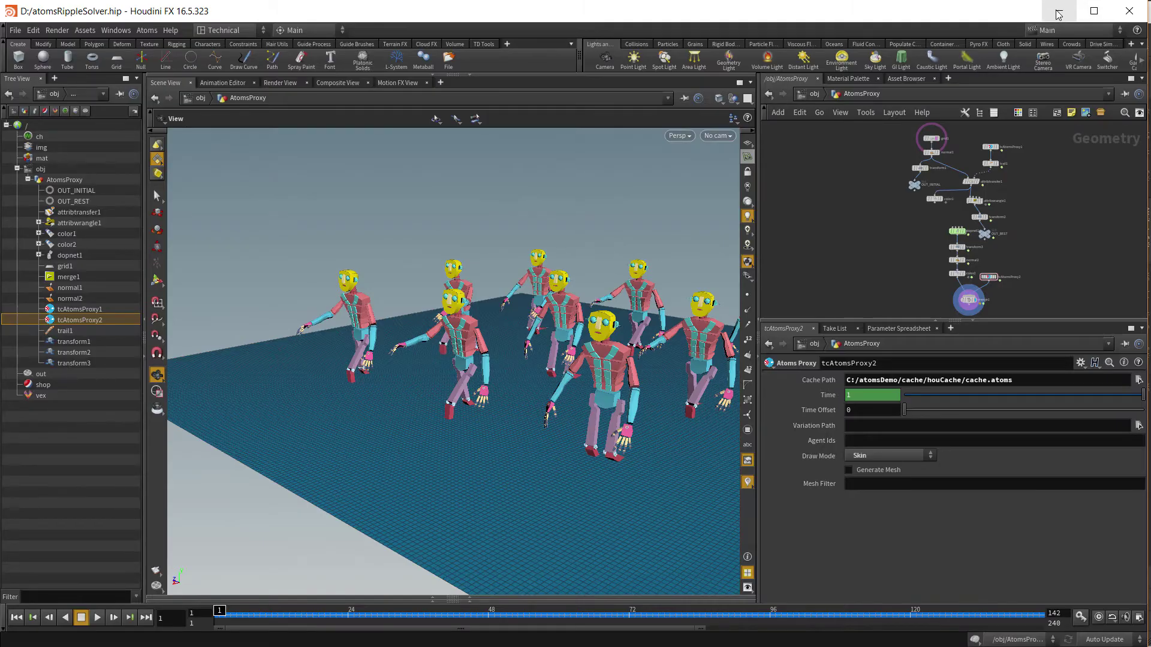
Switch to Maya and create an Atoms agent group, initializing the Atoms scene
click(1058, 15)
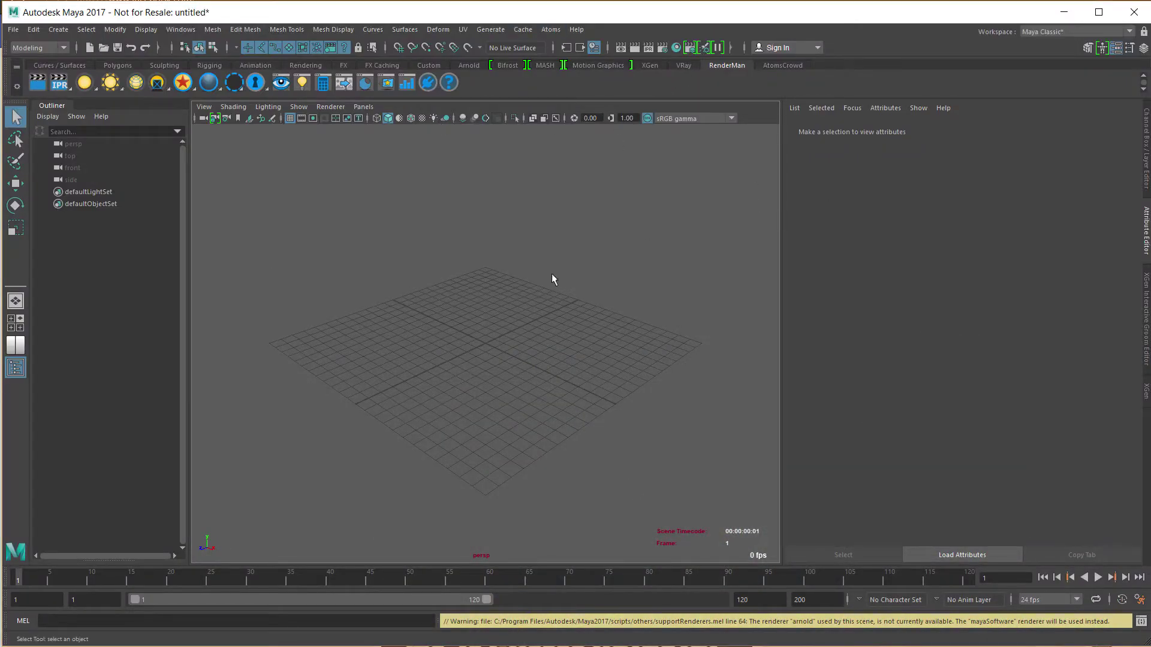
click(550, 30)
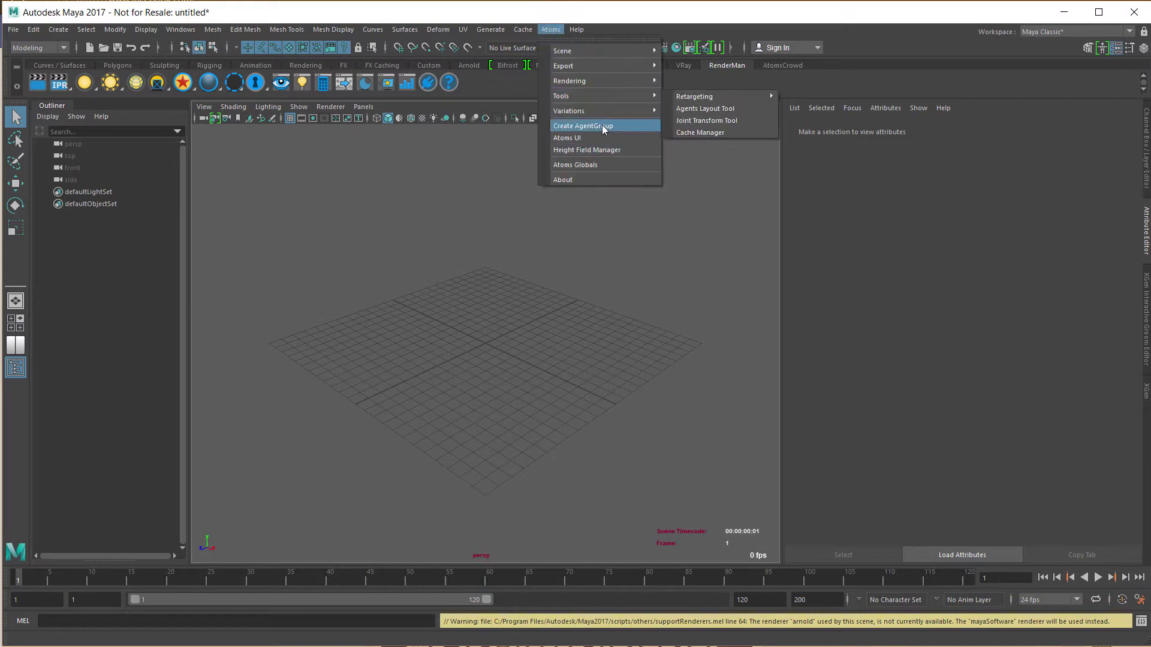
click(620, 149)
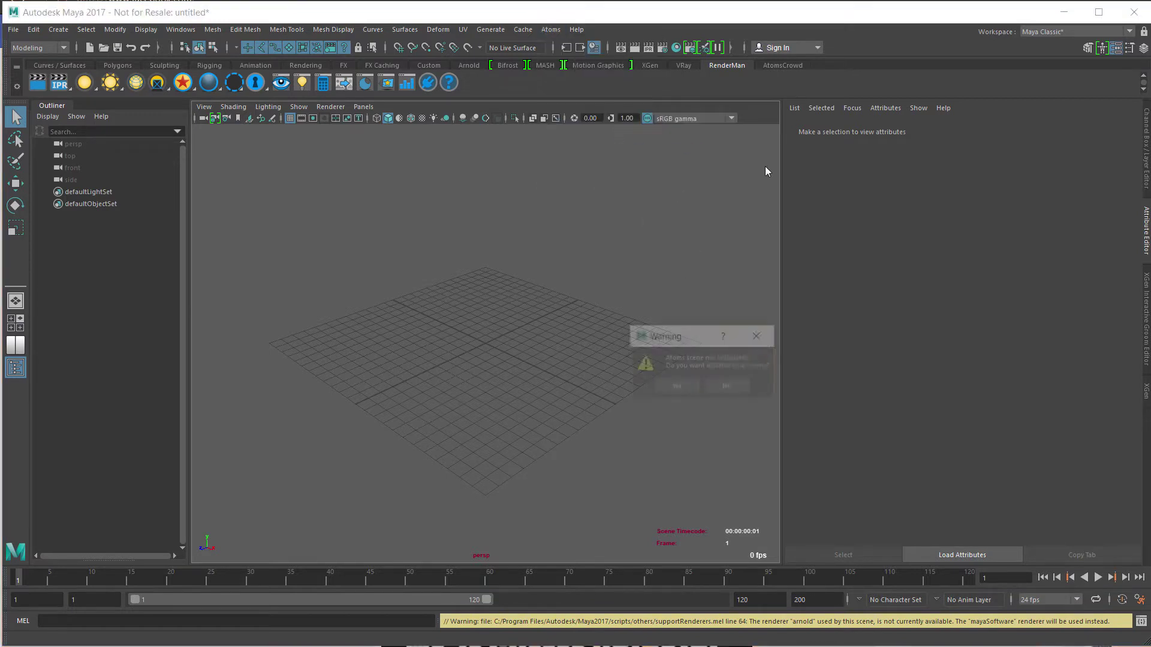
click(676, 387)
Add the gridLayout and stateMachine behaviour modules to the agent group
click(848, 332)
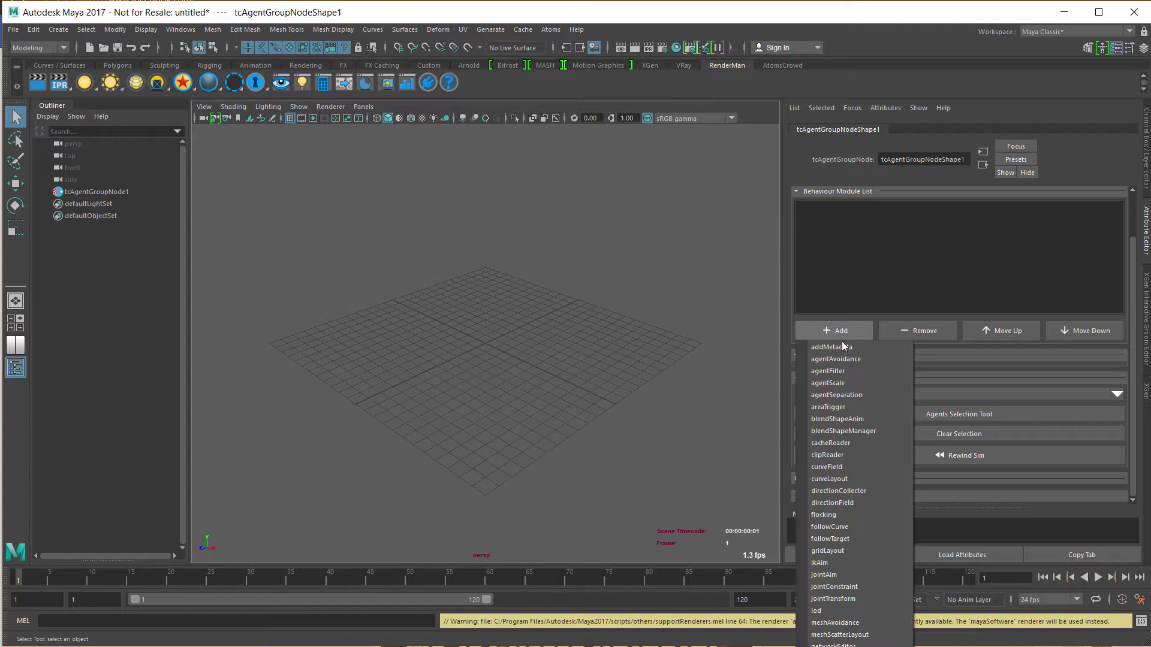
click(855, 551)
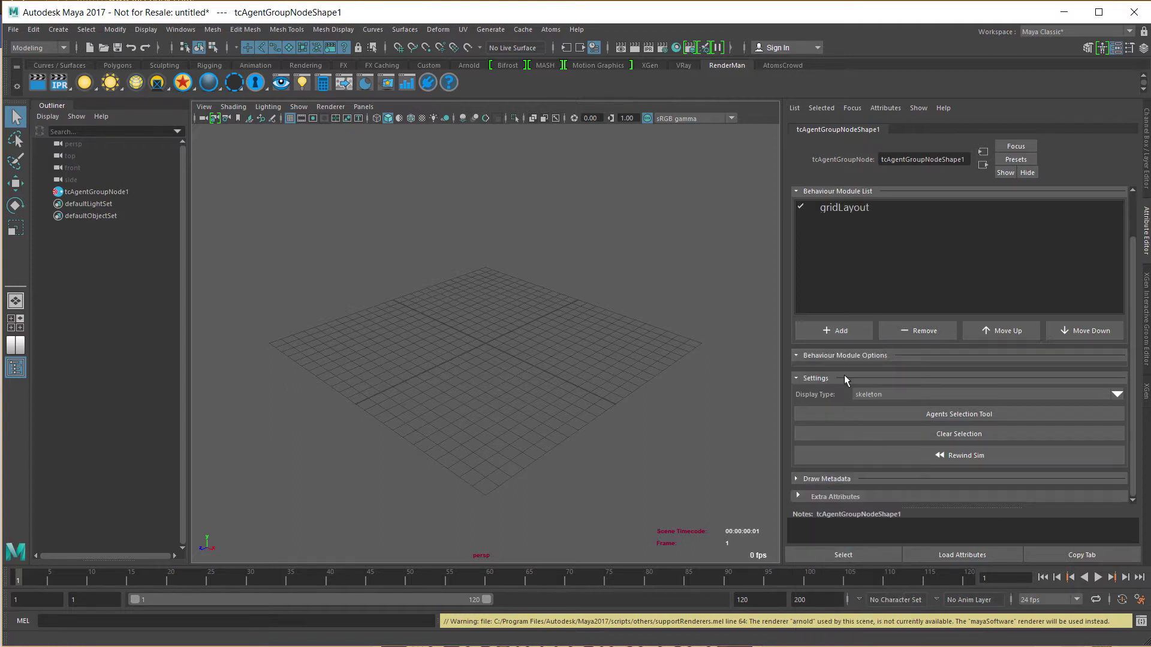
click(832, 336)
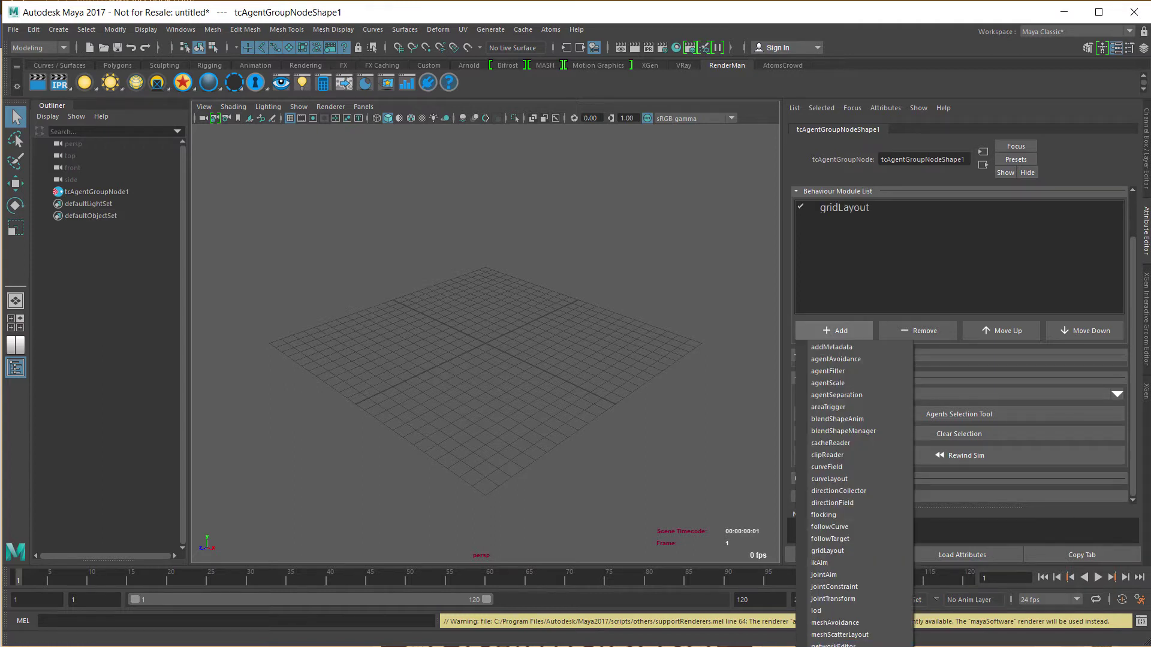
click(830, 246)
Set the gridLayout module's size to 4 in X and 4 in Z
click(839, 210)
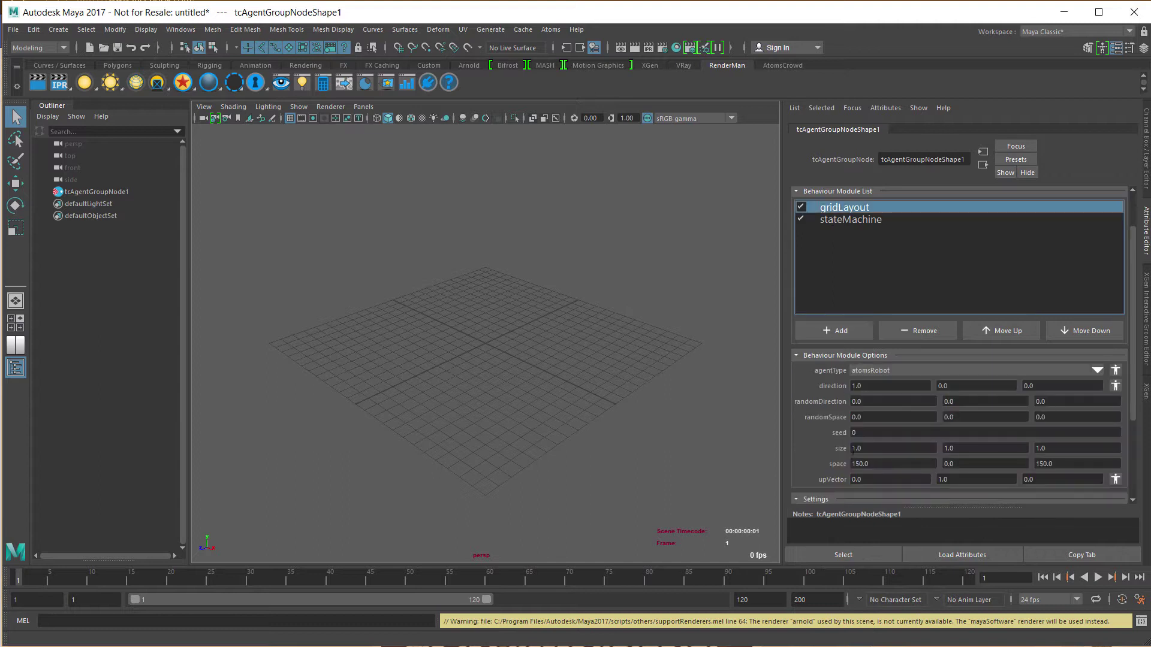
click(883, 450)
text(4)
key(Tab)
key(Tab)
text(4)
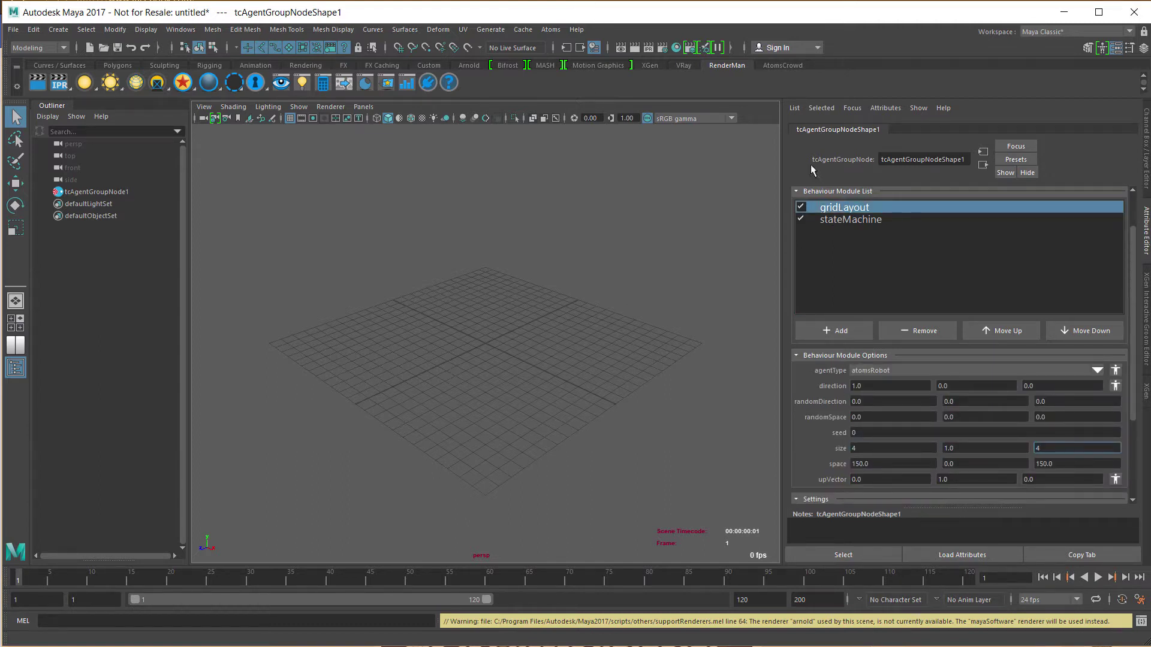
Set the stateMachine module's state to 1
click(851, 224)
click(866, 490)
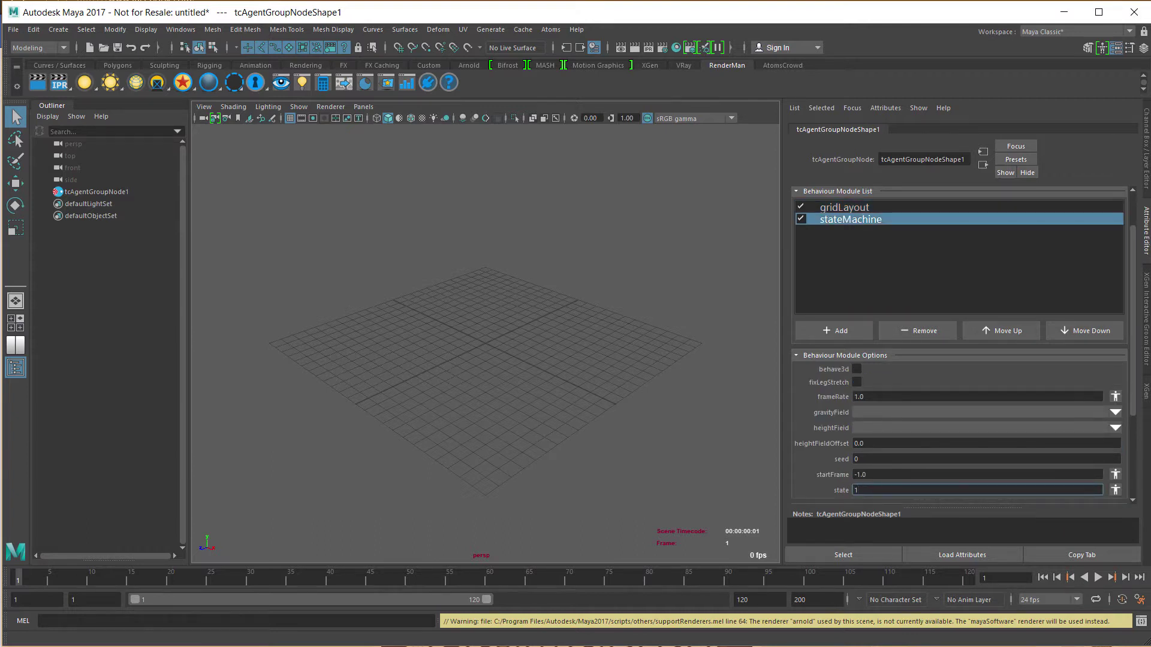
key(Return)
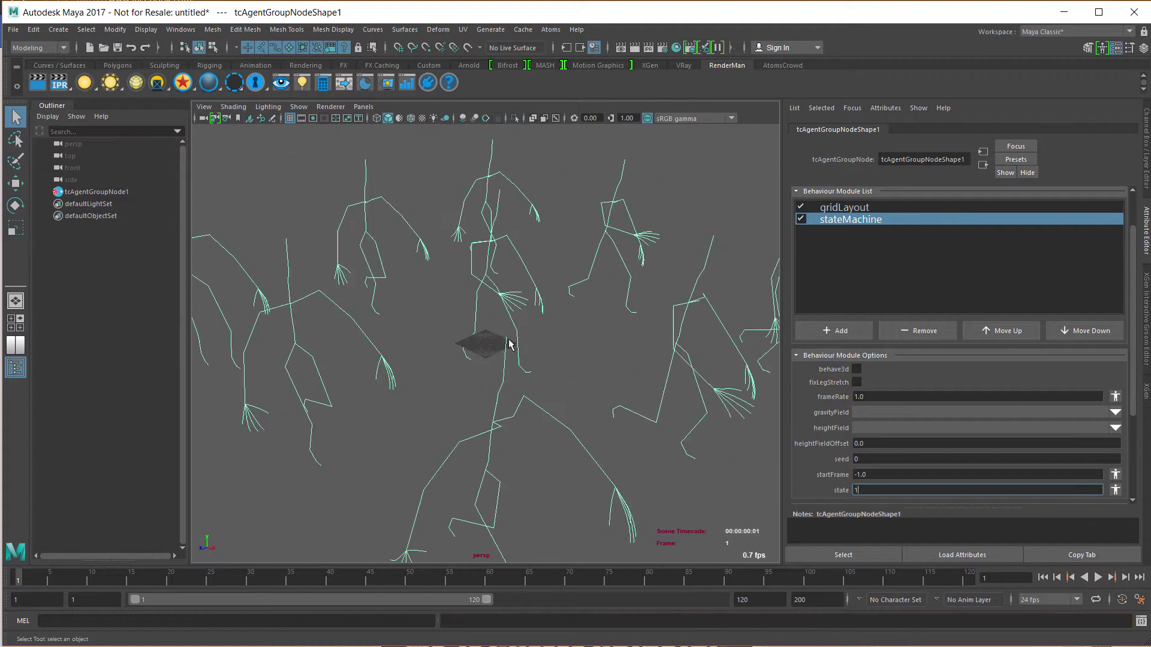
Play the agents' animation in the viewport, stop it and rewind to the first frame
click(557, 392)
click(1098, 578)
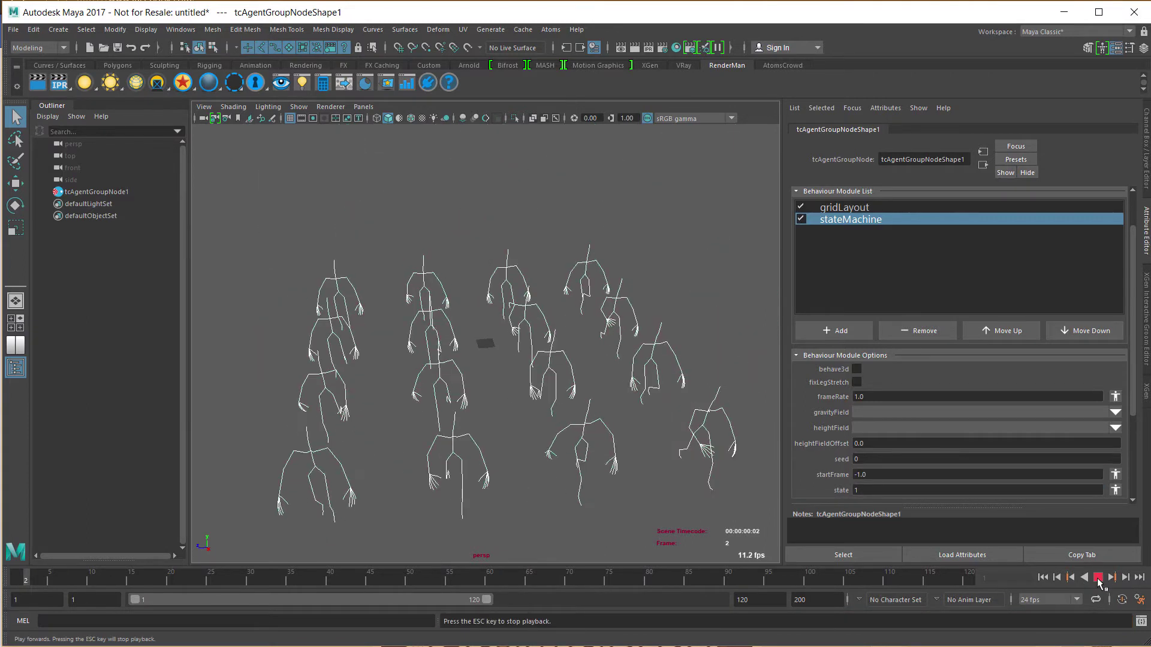
click(1098, 577)
click(1043, 578)
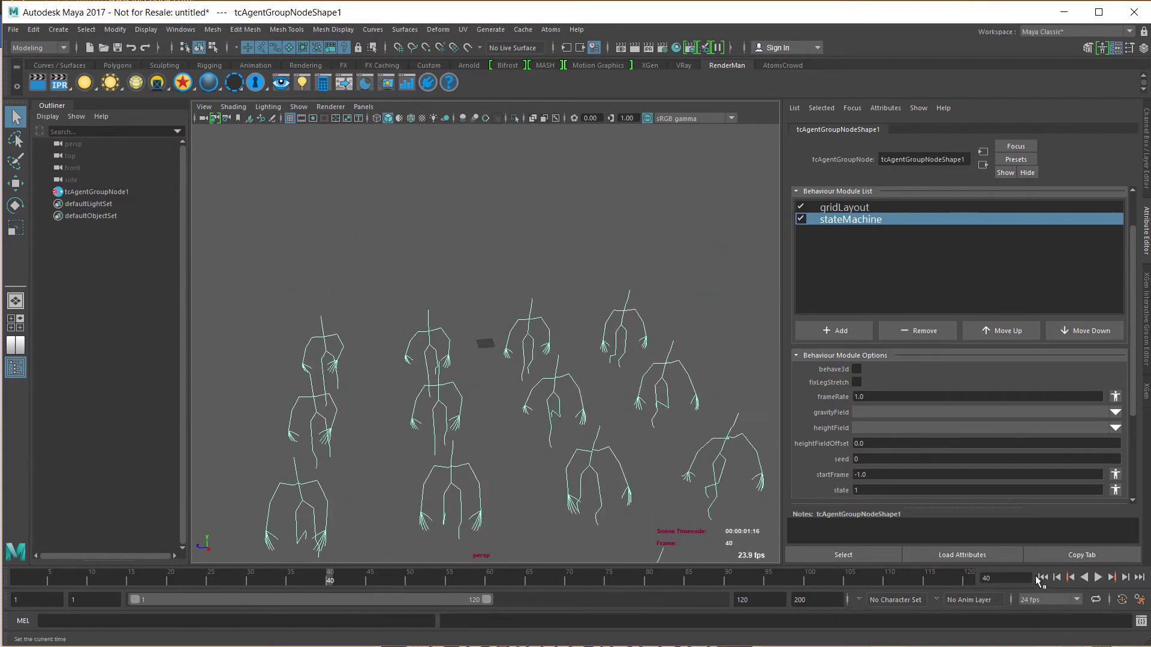
Open the Atoms Cache Exporter and set its cache path to the existing cache.atoms file in C:/atomsDemo/cache/testCache, accepting the overwrite
click(551, 29)
mouse_move(568, 84)
mouse_move(602, 67)
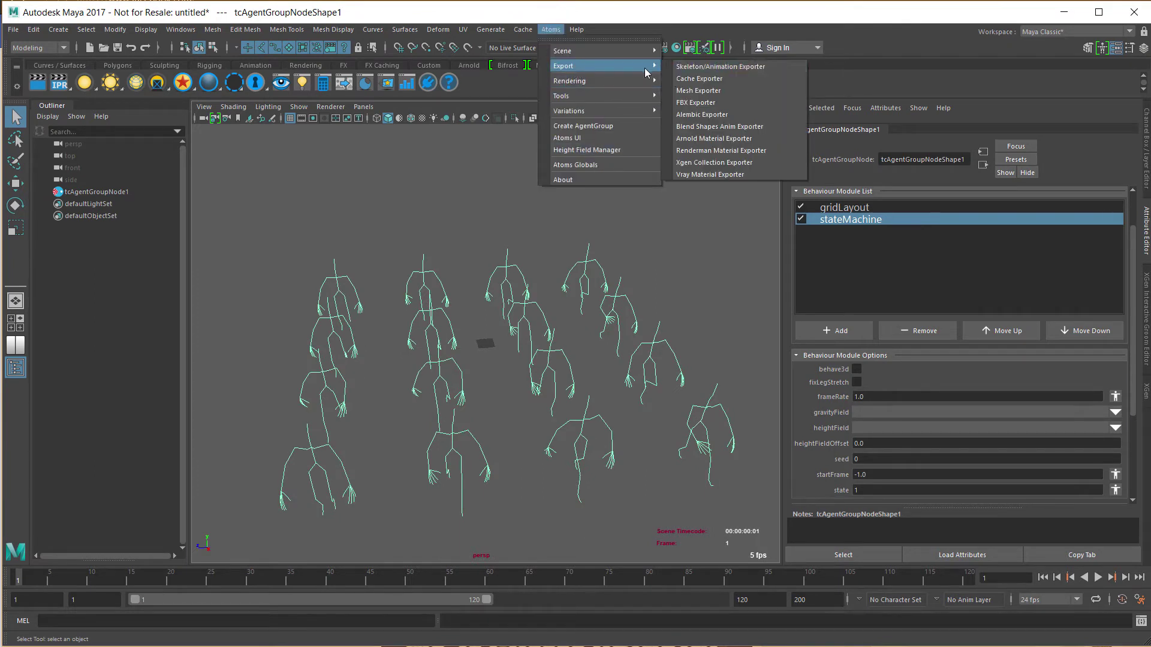
click(685, 79)
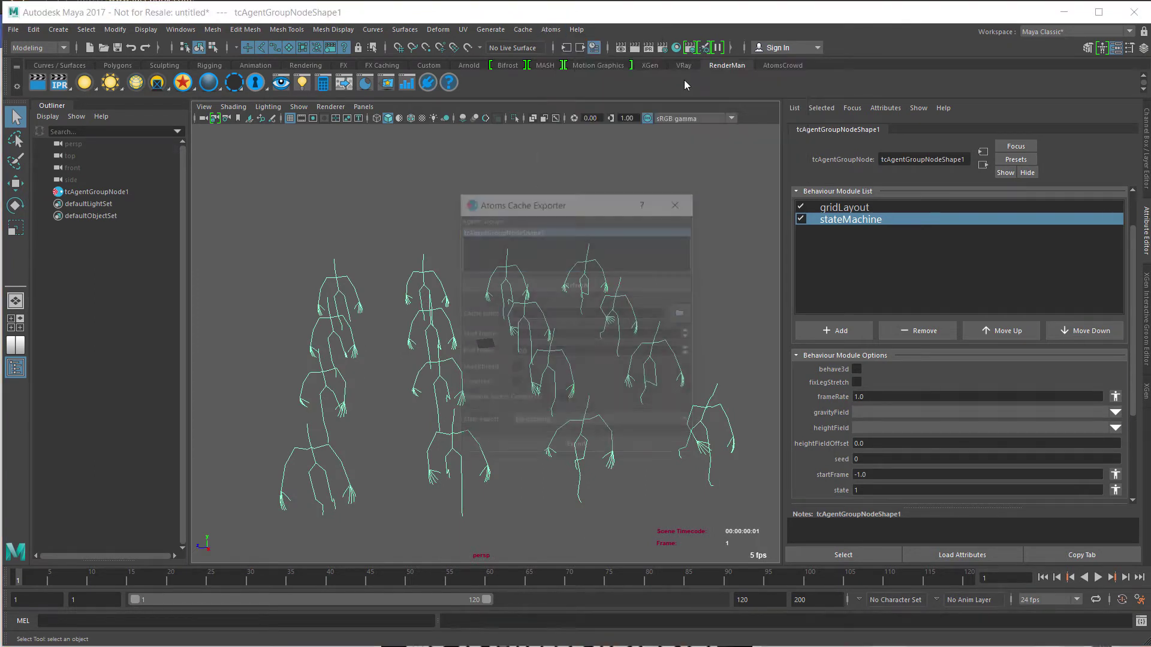
click(684, 314)
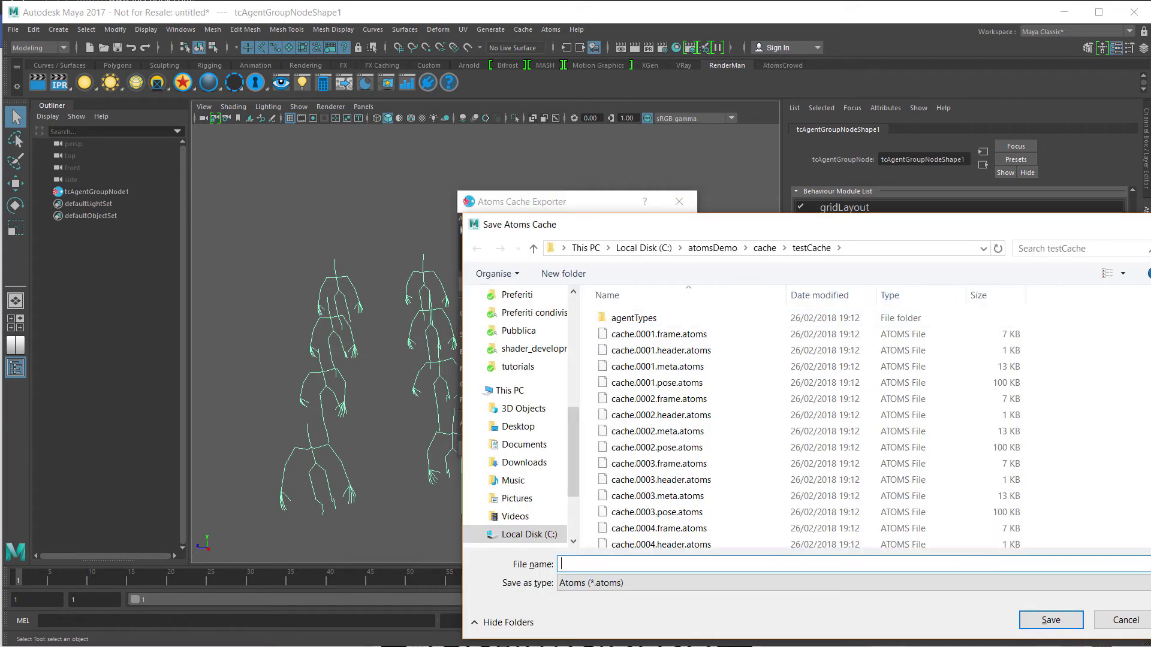
scroll(1010, 308, down, 20)
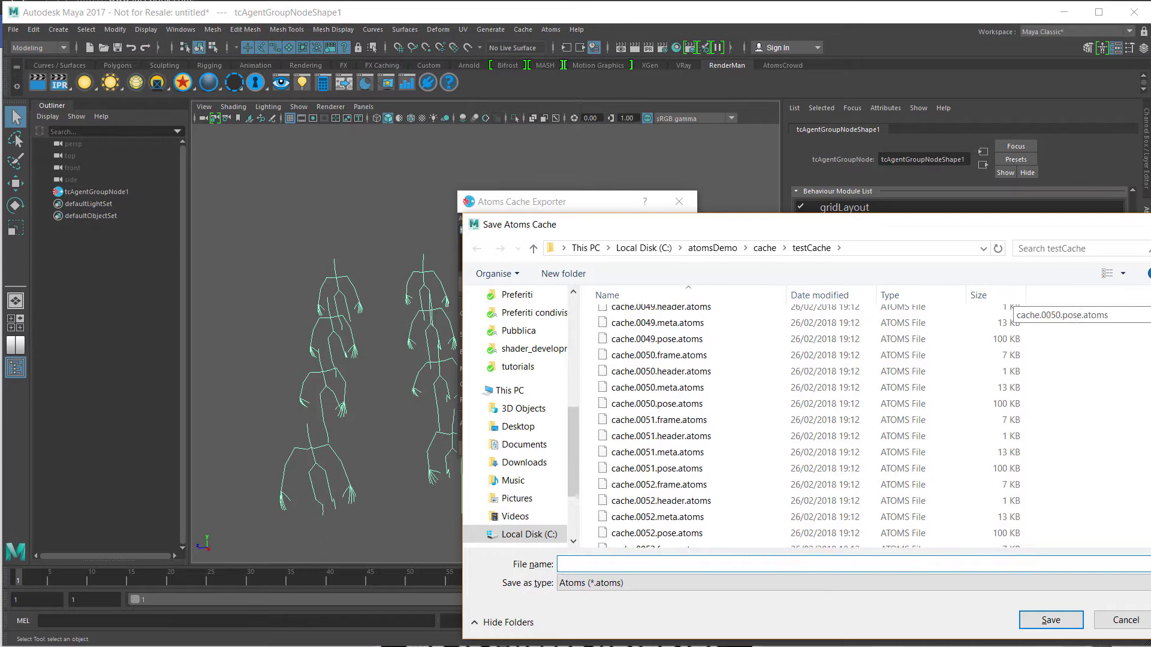
click(642, 540)
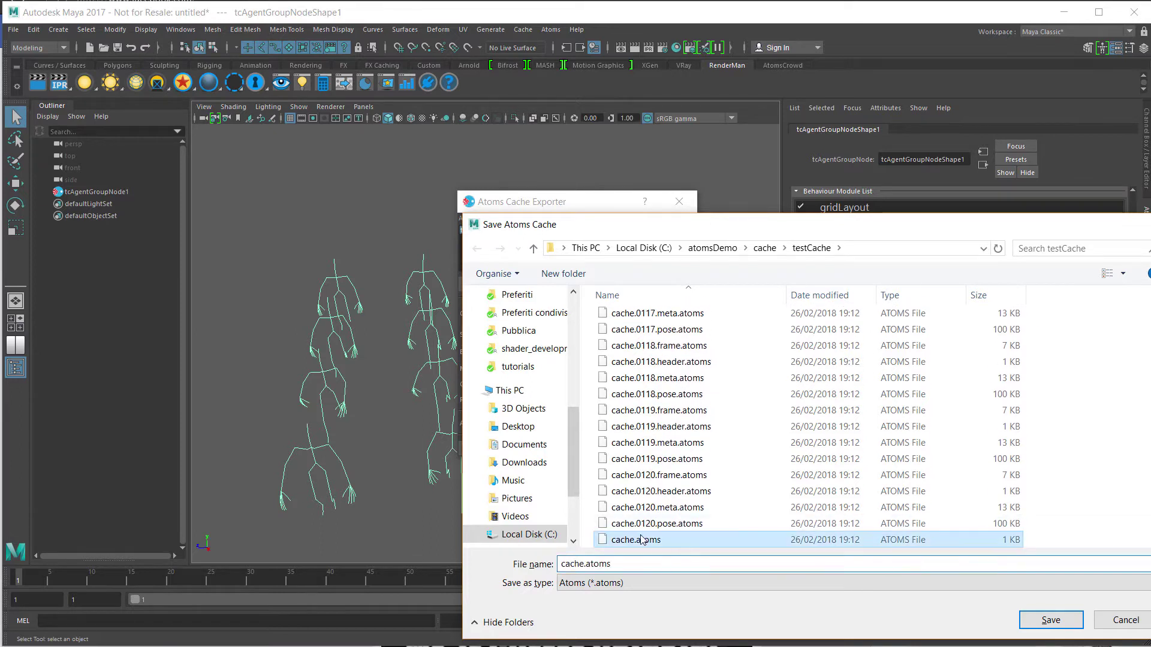
click(1050, 620)
click(743, 386)
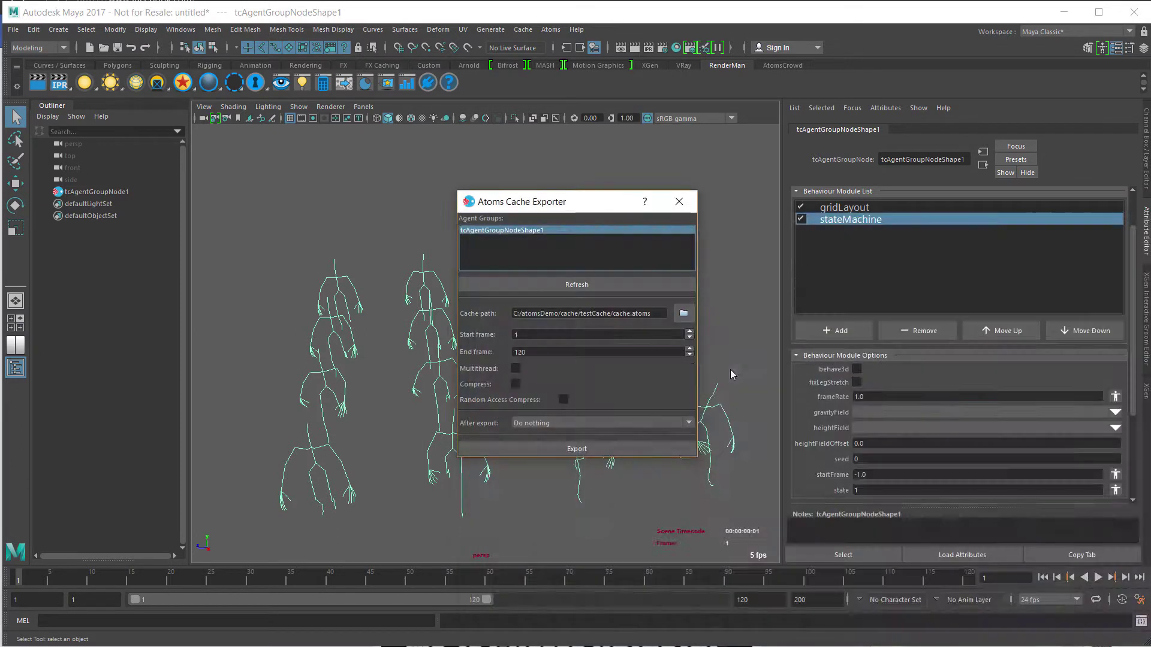
Export the agent group's cache for frames 1 to 120 and close the exporter
click(578, 447)
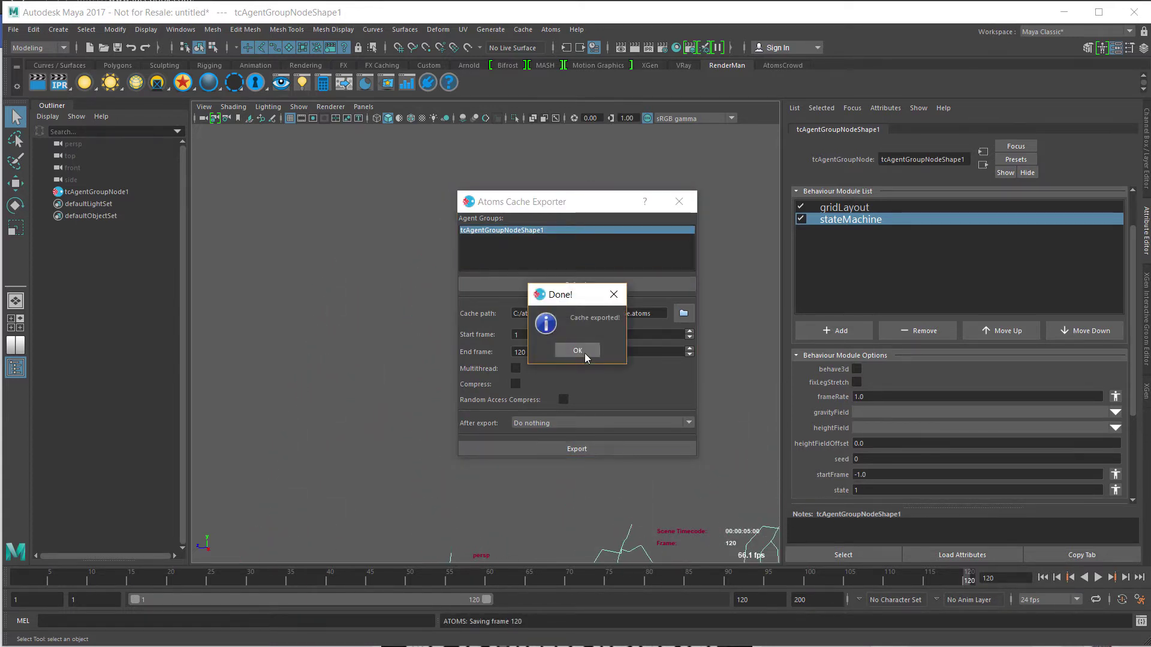
click(577, 350)
click(679, 202)
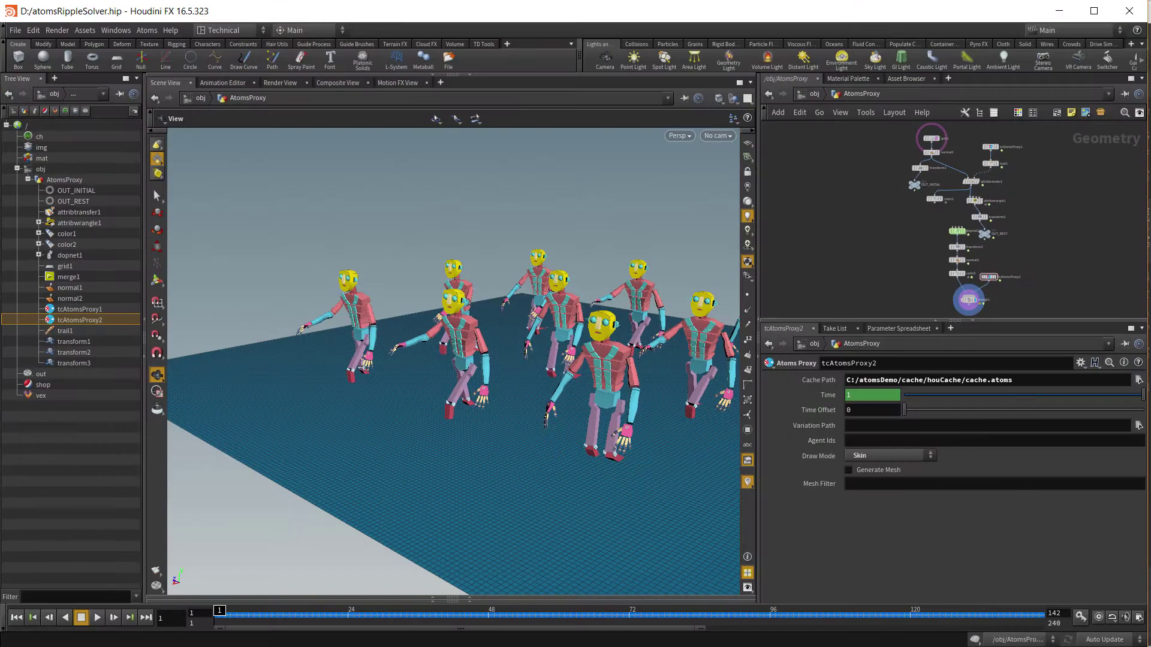
Switch to Houdini and start a new empty scene
click(15, 31)
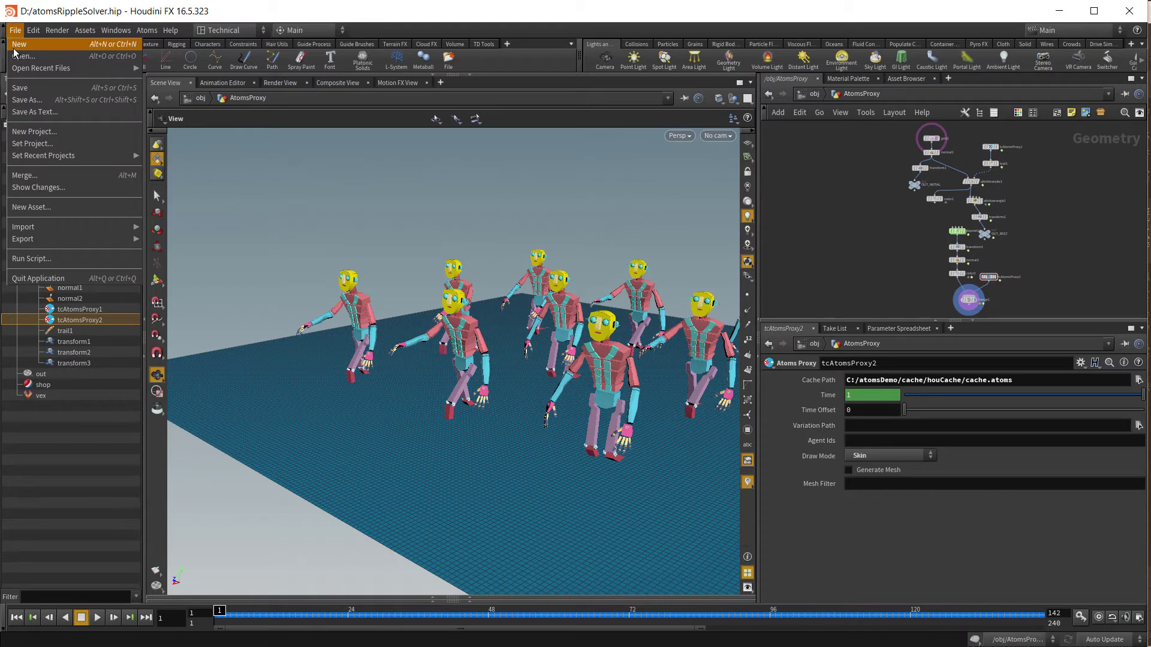
click(14, 48)
click(129, 73)
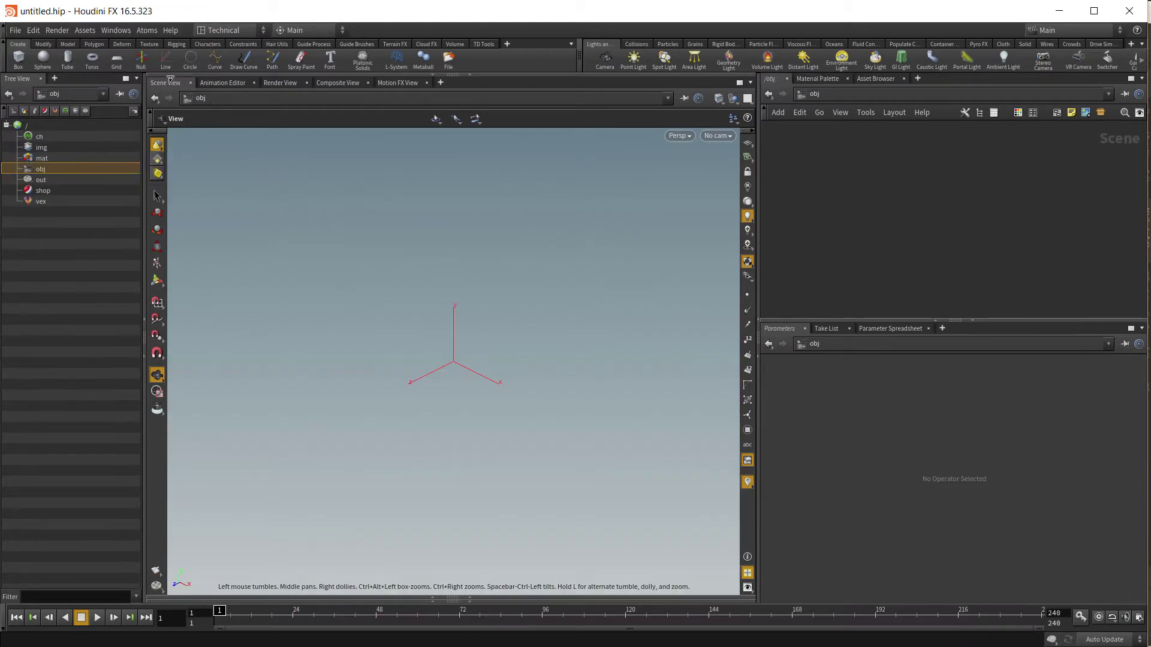
Create an Atoms proxy object, enter its geometry network and reposition the proxy node inside
click(147, 31)
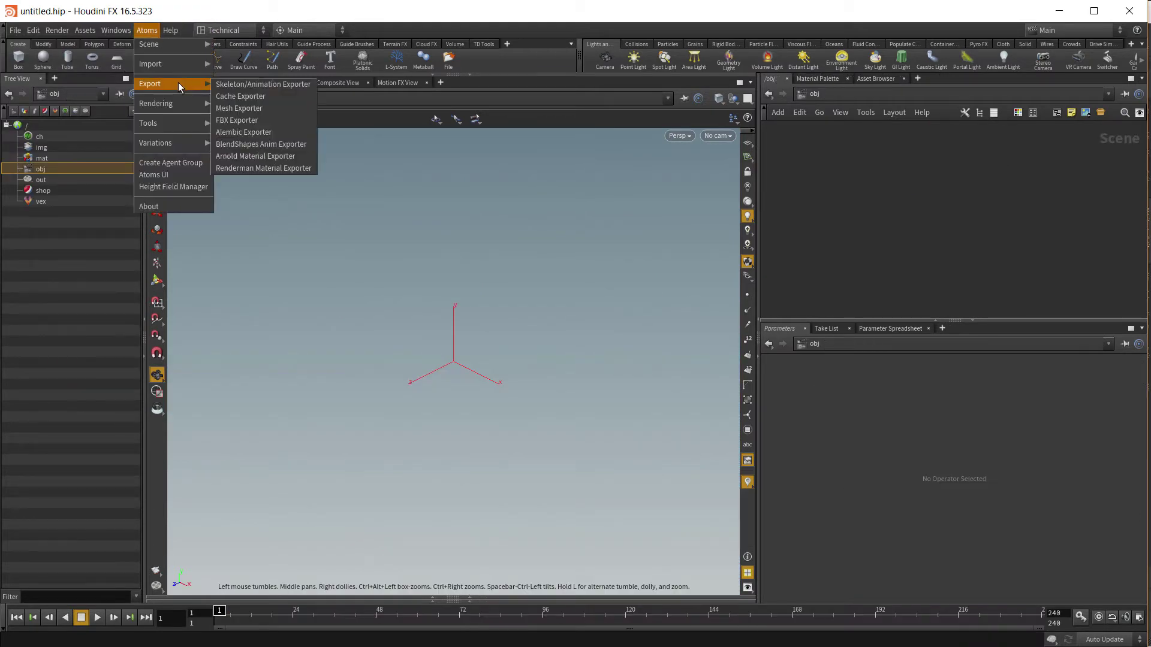
mouse_move(178, 104)
click(242, 106)
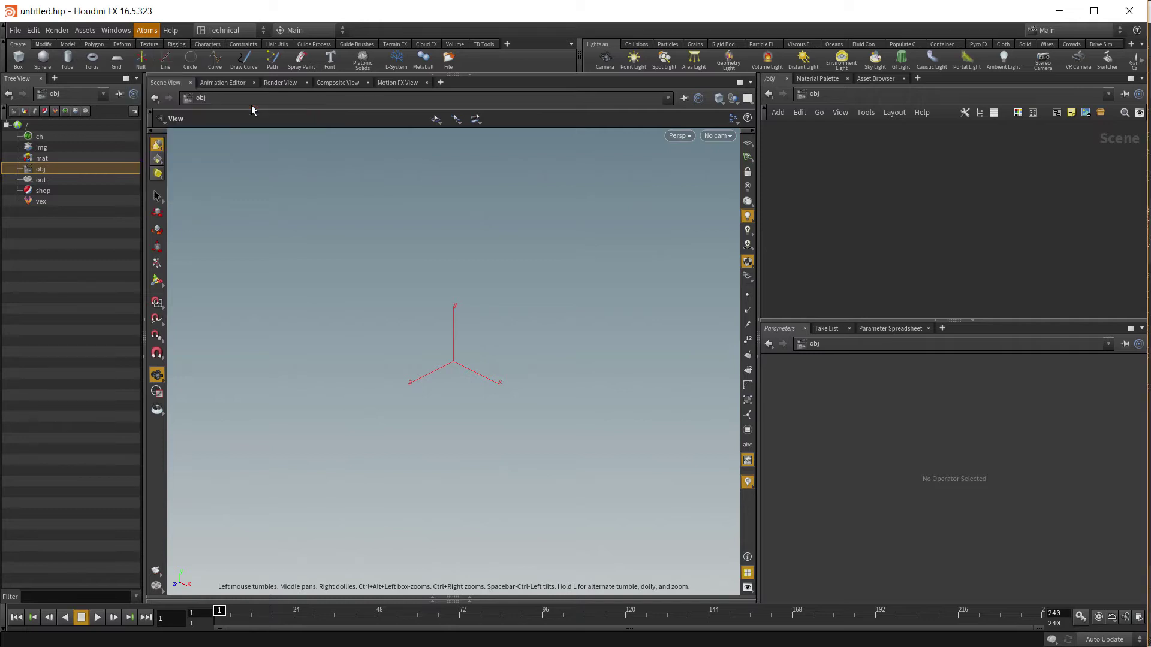
click(963, 222)
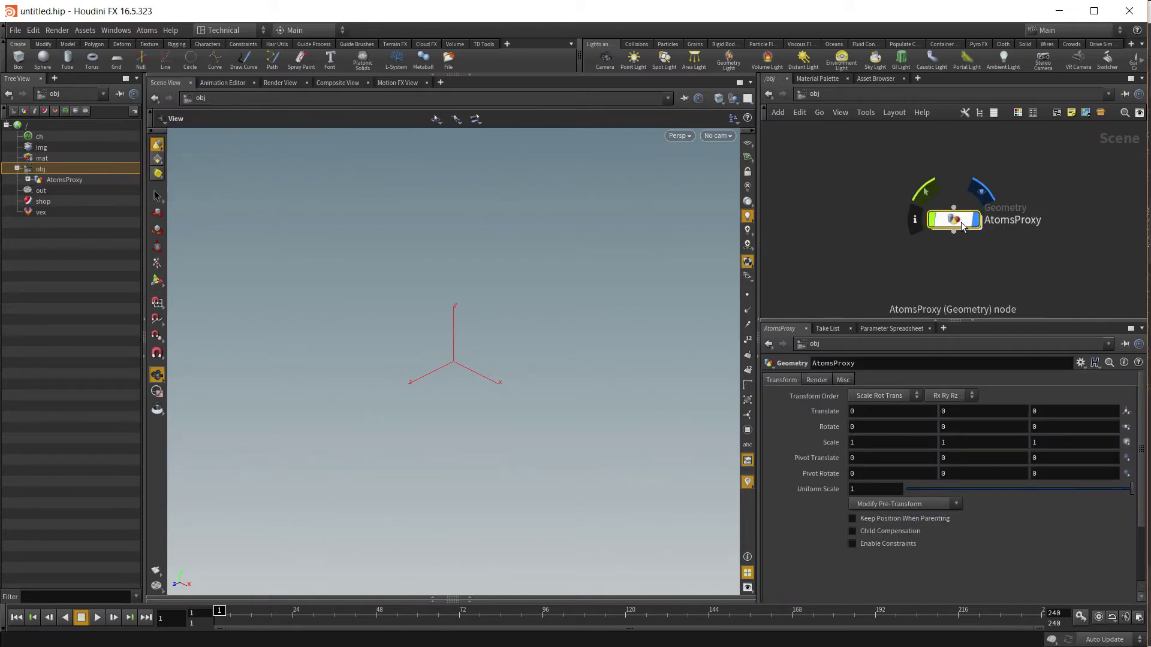
double_click(959, 222)
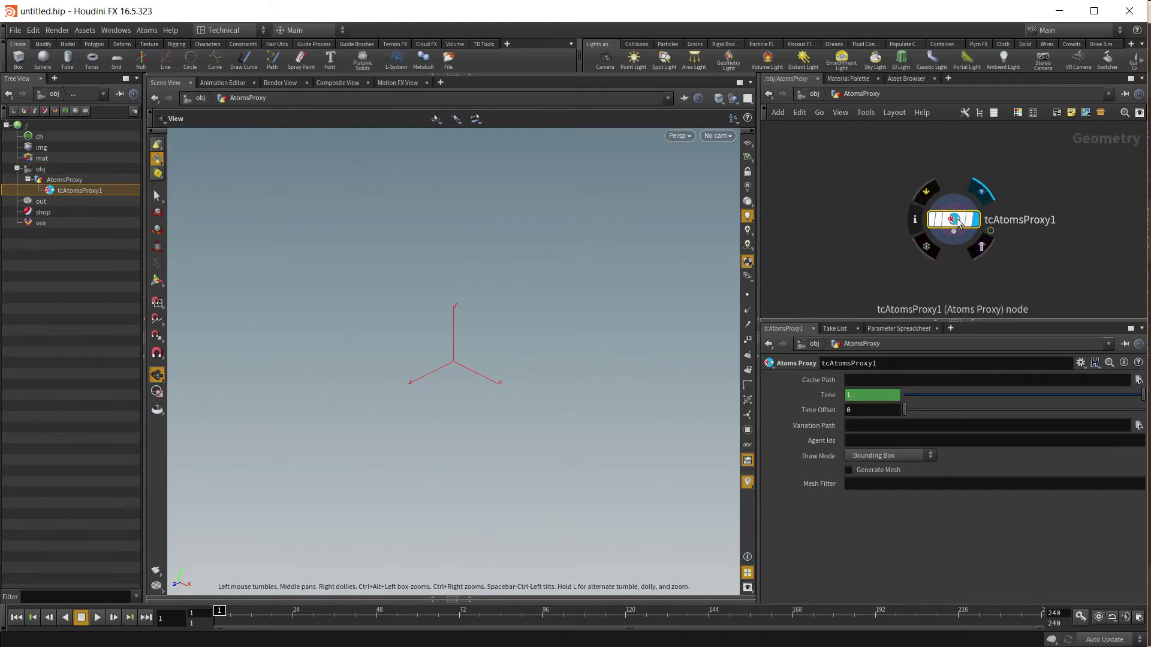
drag(957, 223, 939, 193)
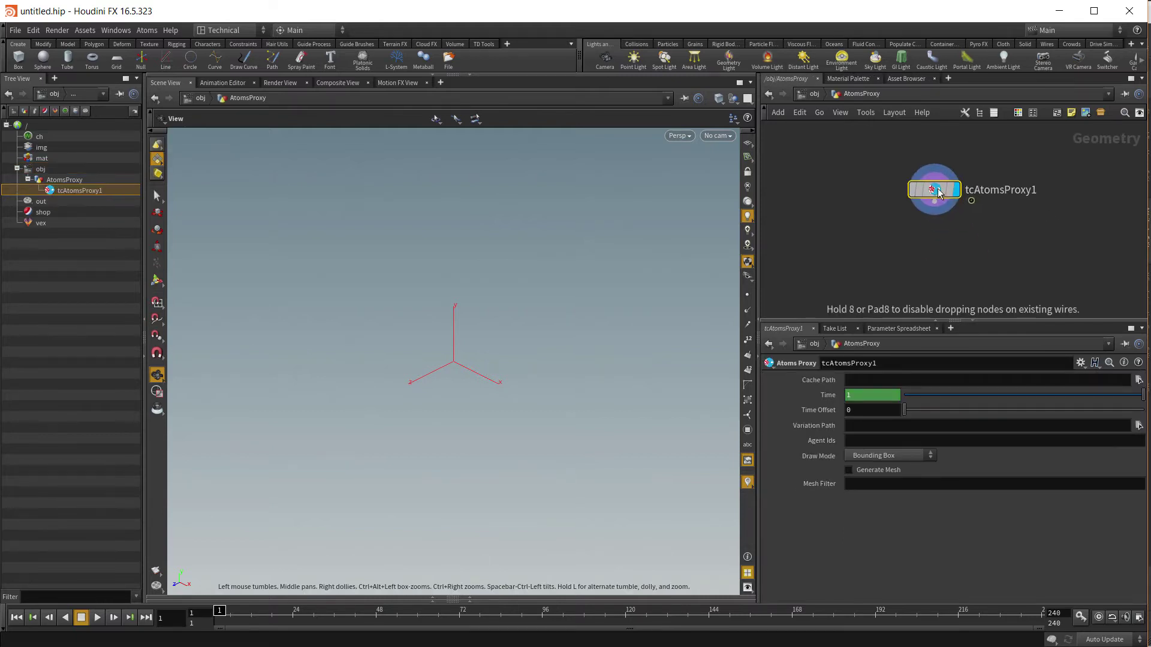
Set the proxy node's cache path to C:/atomsDemo/cache/testCache/cache.atoms and frame the loaded crowd
click(1138, 380)
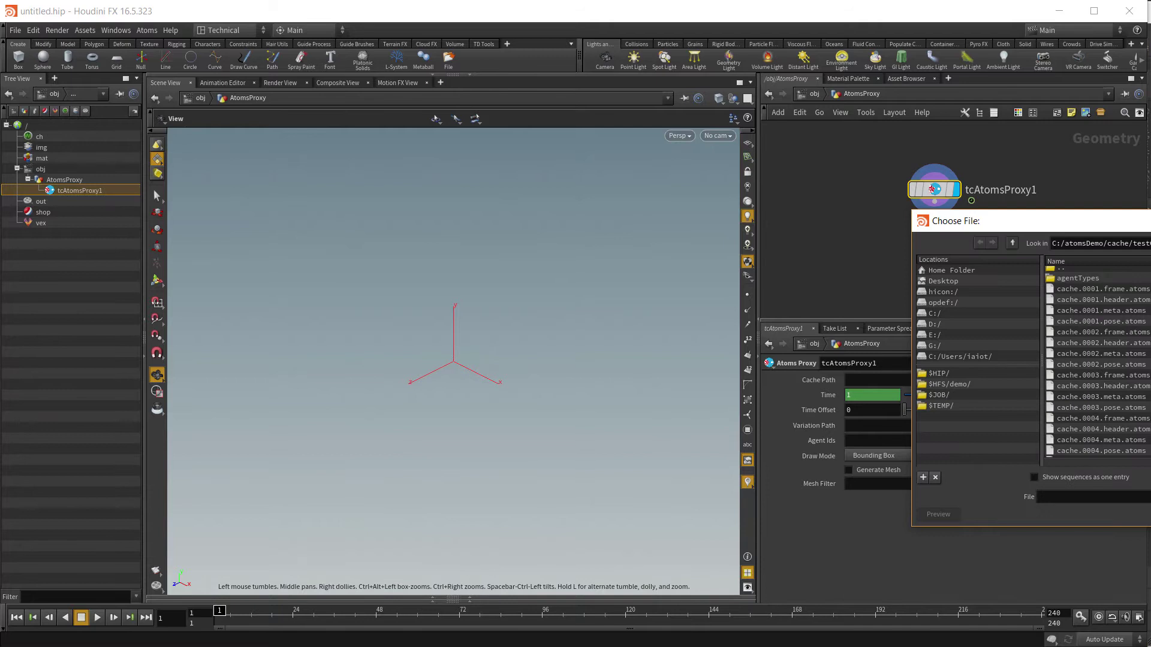
scroll(1083, 454, down, 20)
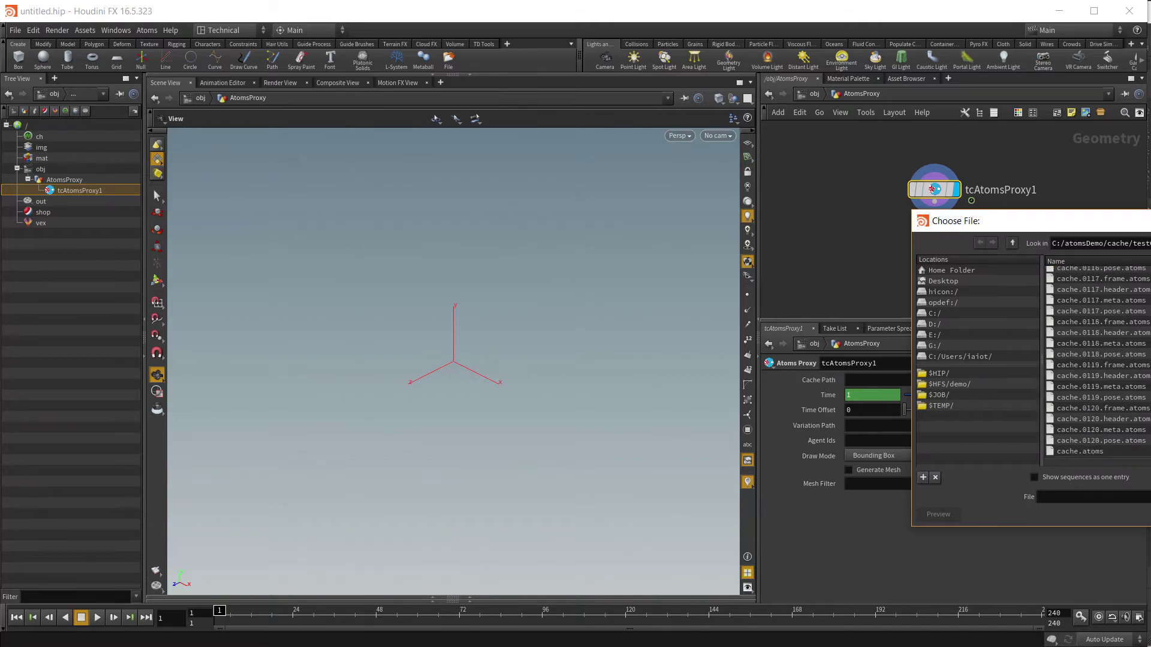
double_click(1078, 451)
scroll(470, 386, down, 10)
key(h)
Set the proxy's draw mode to Skin and view the framed agents from another angle
click(897, 458)
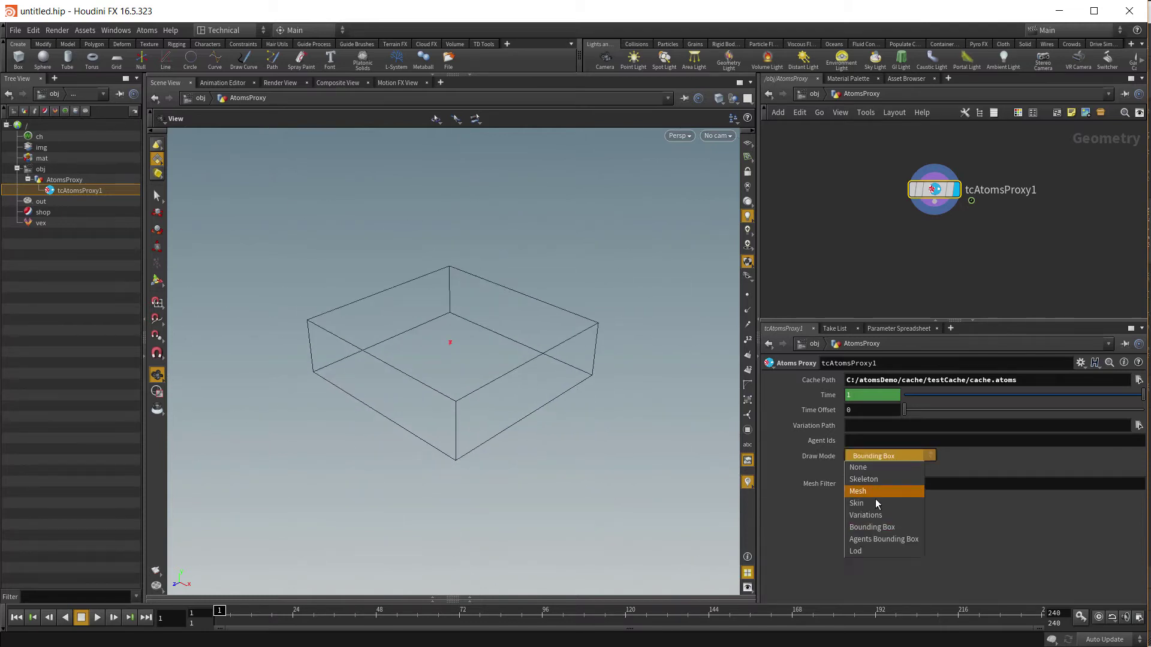
click(876, 502)
drag(502, 371, 341, 383)
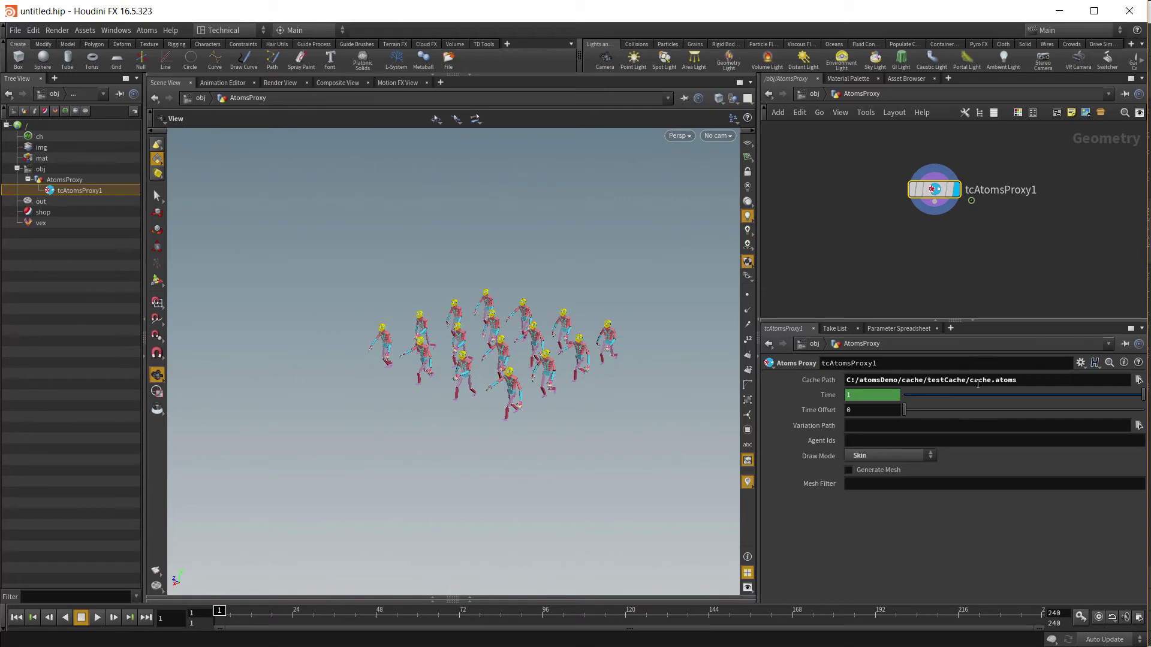
key(h)
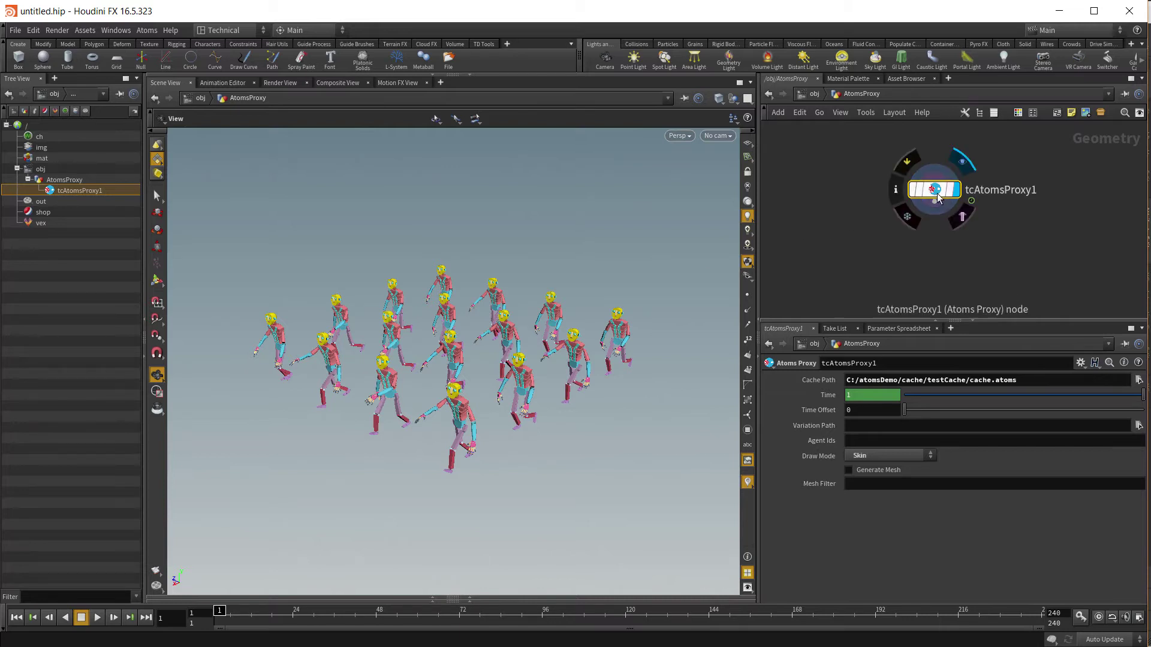
Check the proxy node's geometry information, view the agents up close and enable Generate Mesh
middle_click(938, 198)
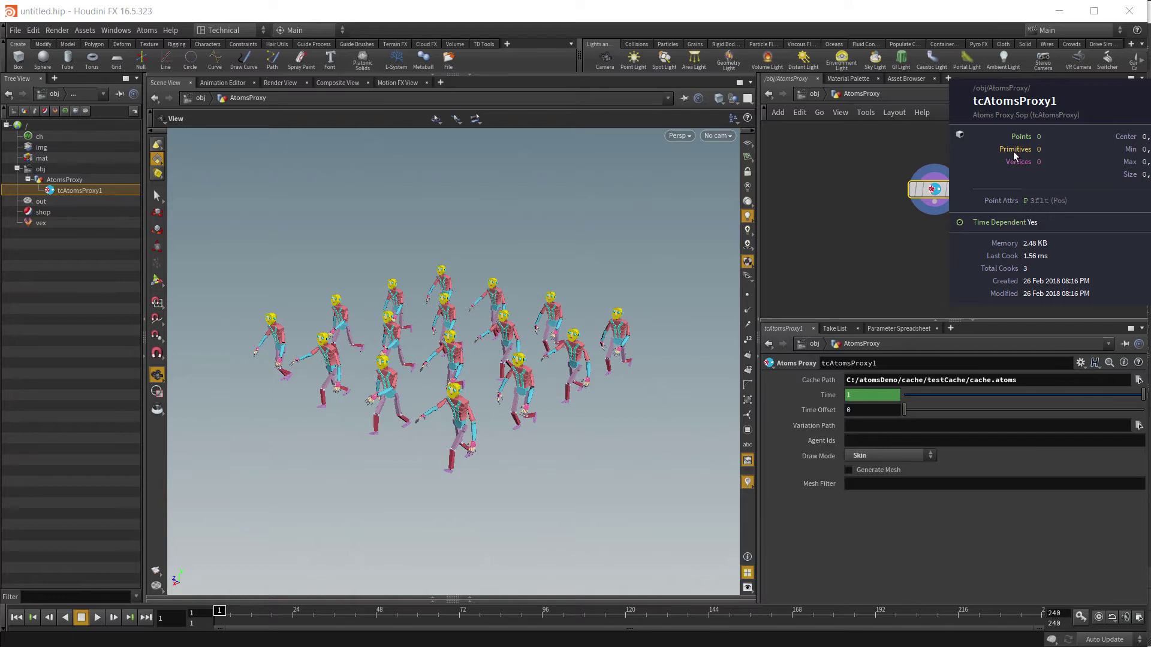
scroll(472, 379, up, 8)
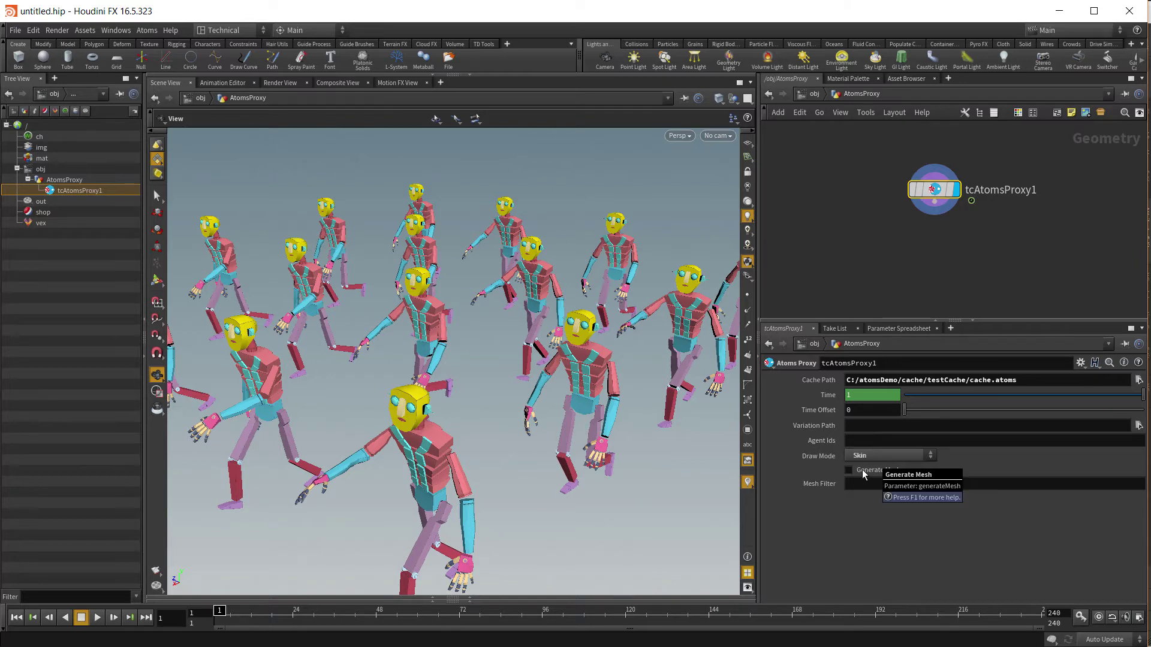
click(863, 472)
scroll(488, 492, down, 5)
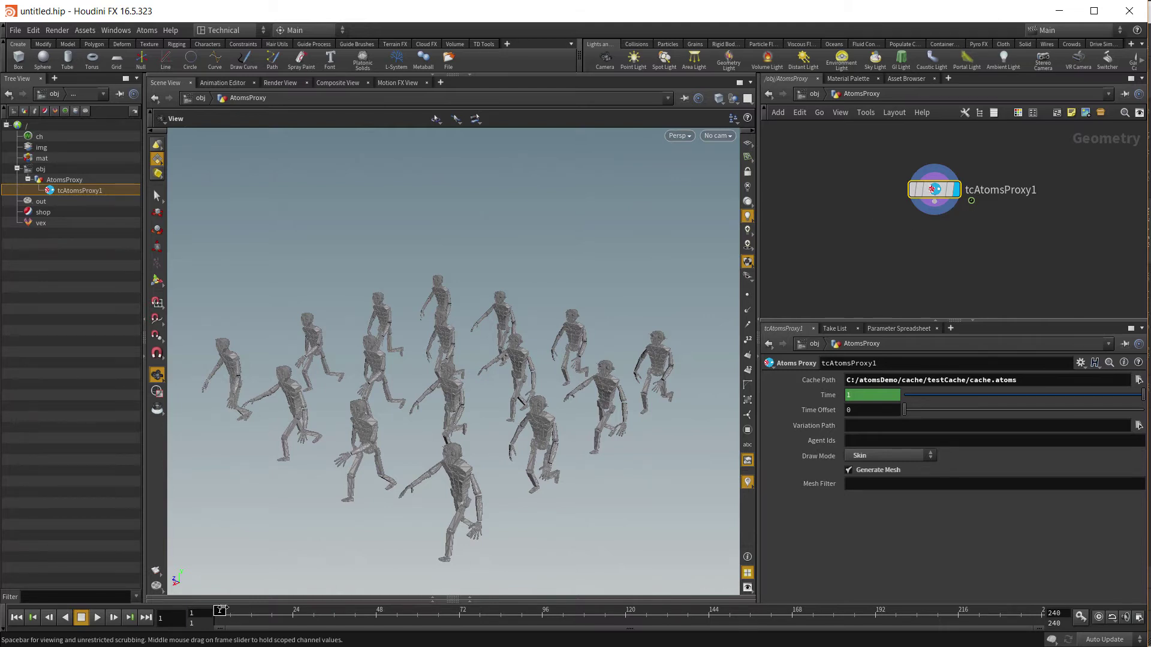
Scrub the timeline over the opening frames to check the mesh animation and return to frame 1
mouse_move(220, 611)
mouse_down()
mouse_move(316, 612)
mouse_move(219, 611)
mouse_up()
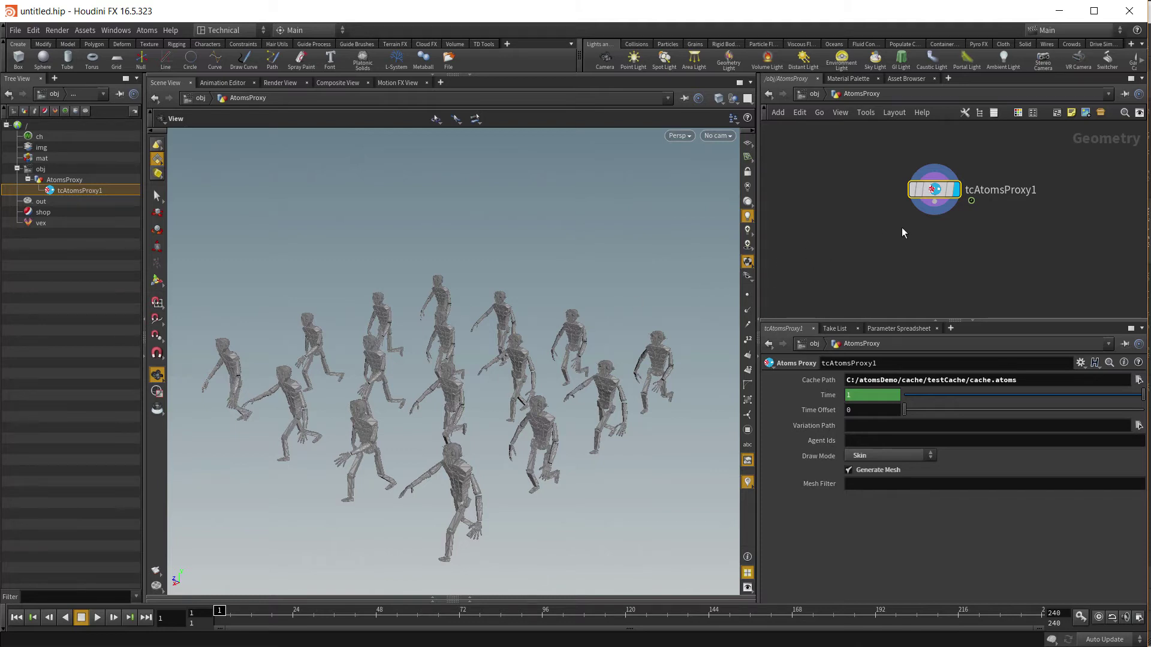
click(223, 612)
drag(255, 614, 219, 615)
Add a Grid node beside the proxy node and turn on its template flag
key(h)
middle_drag(836, 197, 872, 201)
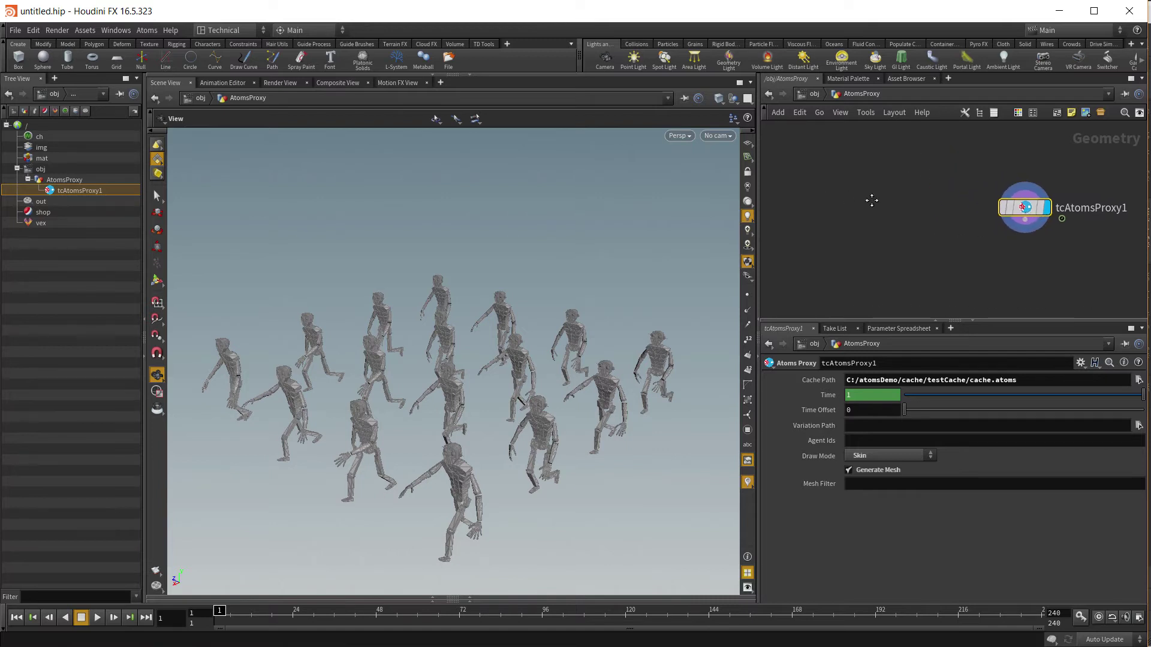
middle_drag(819, 247, 850, 242)
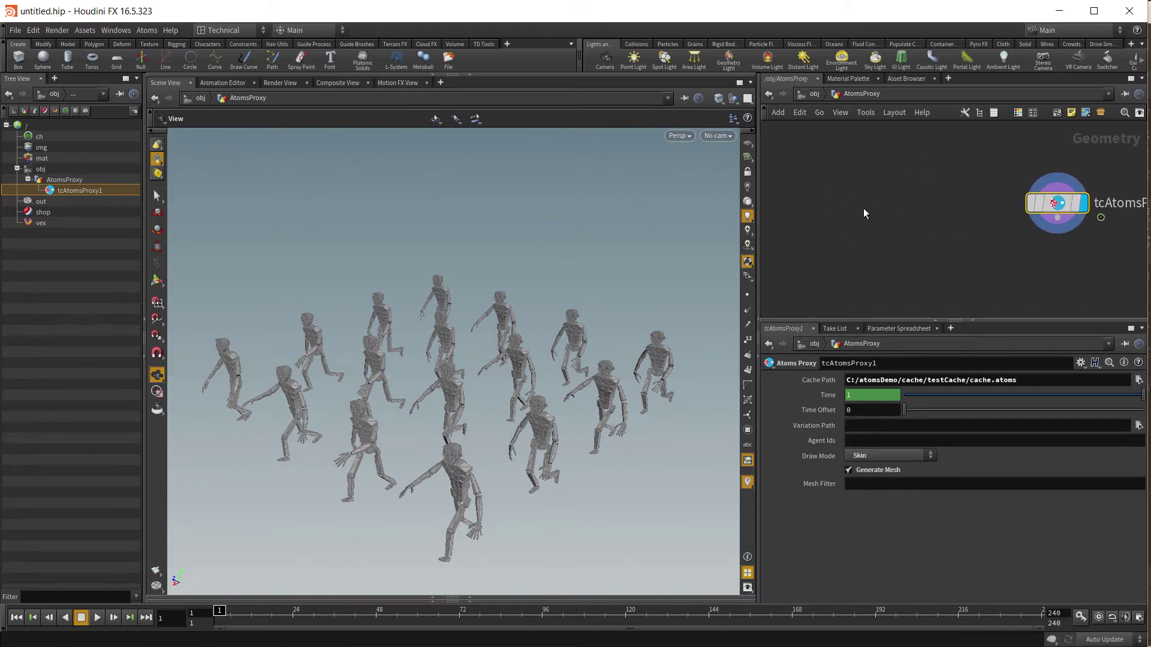
key(Tab)
text(grid)
key(Return)
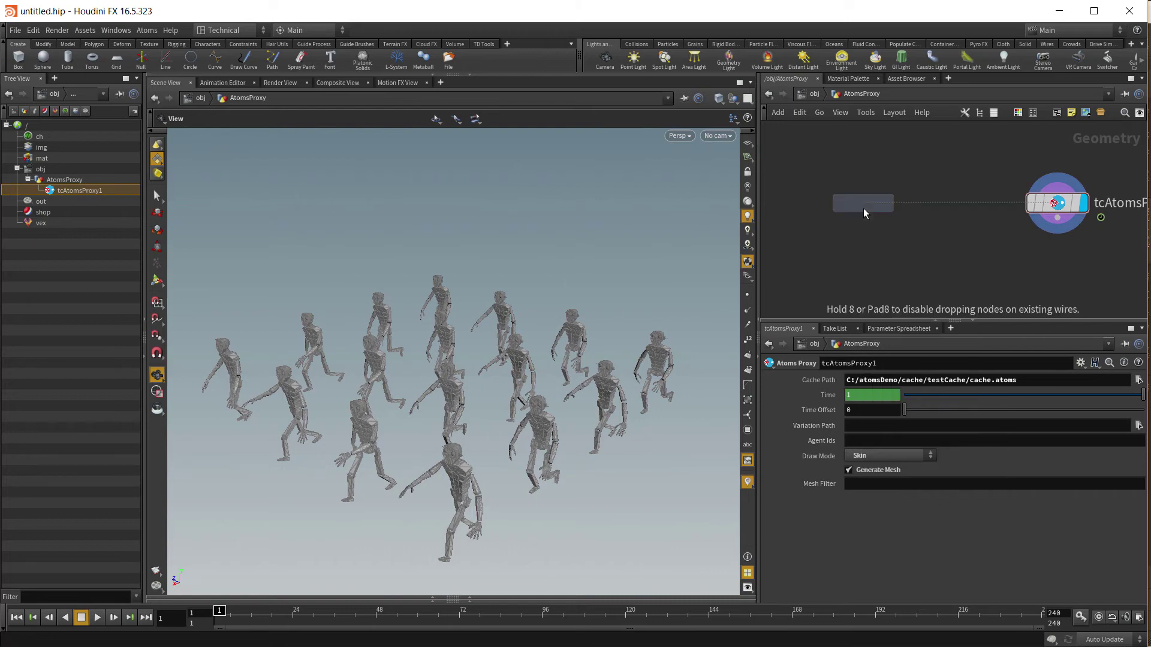
click(851, 204)
click(878, 204)
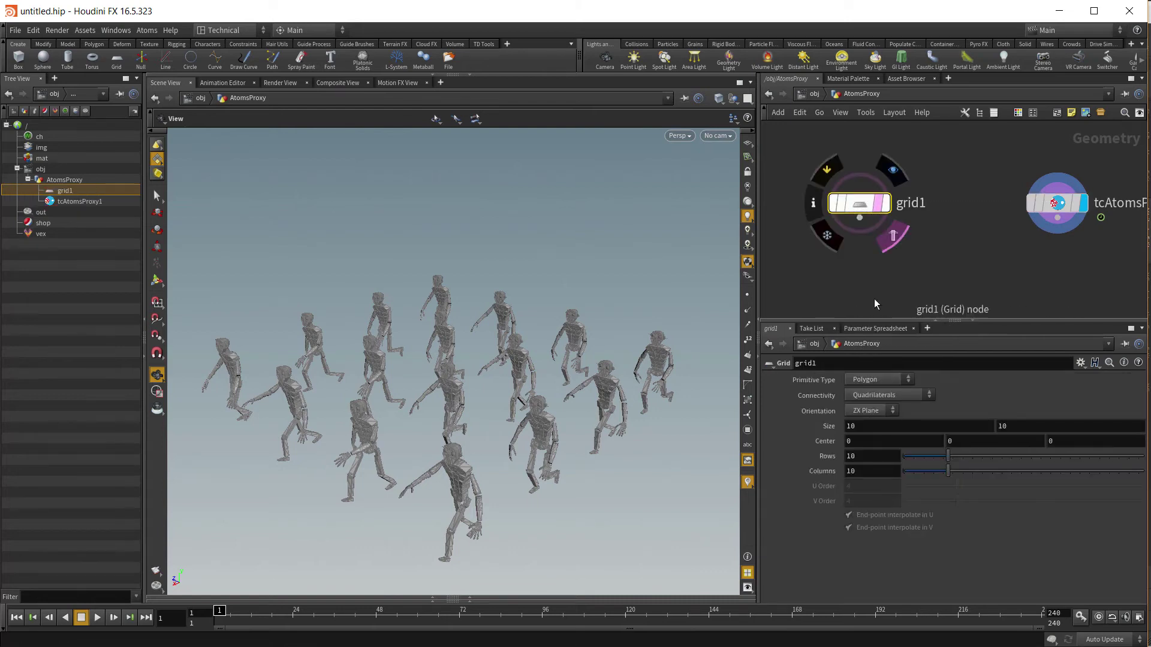
Set the grid's size to 1030 by 1030 and its center Y to -50, checking its height against the agents
middle_drag(829, 435, 989, 379)
drag(526, 412, 509, 359)
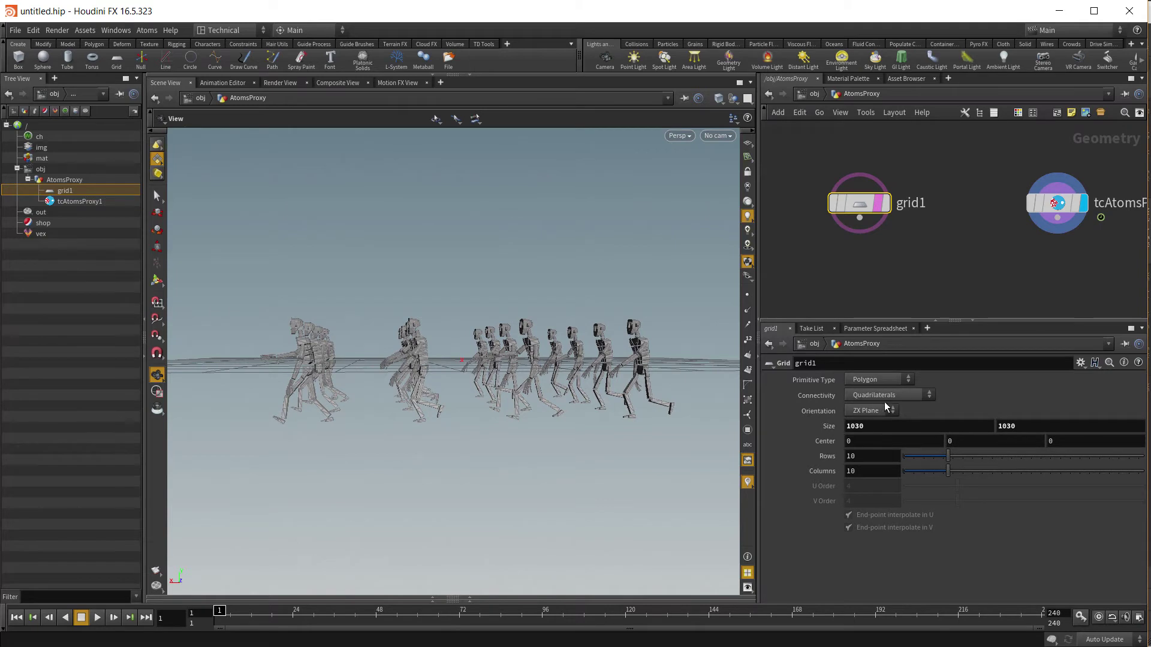
middle_drag(983, 442, 721, 436)
drag(694, 402, 611, 475)
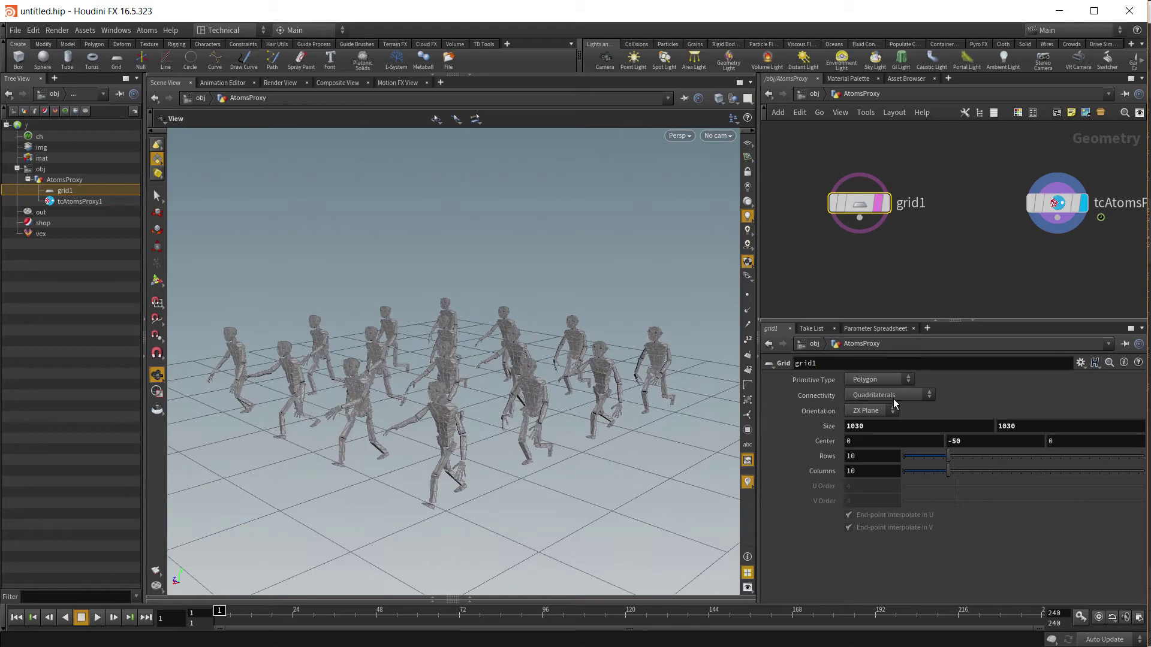
Set the grid's rows and columns to 200 and shift the grid node slightly in the network
double_click(867, 454)
text(200)
key(Return)
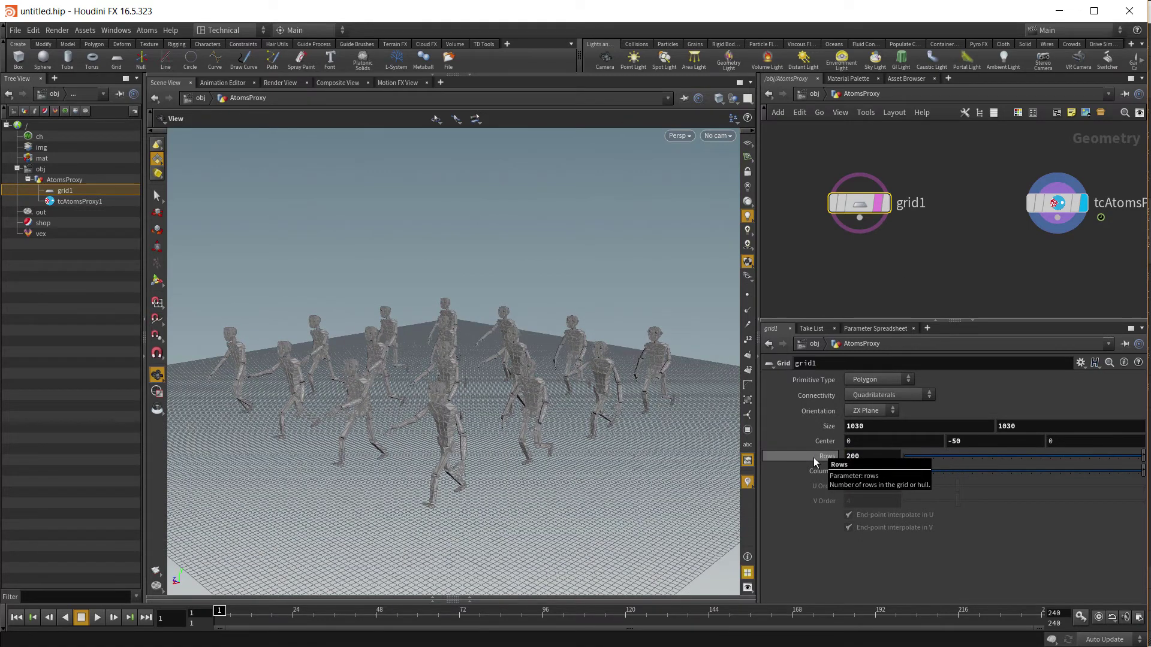
drag(626, 404, 624, 314)
drag(530, 364, 599, 425)
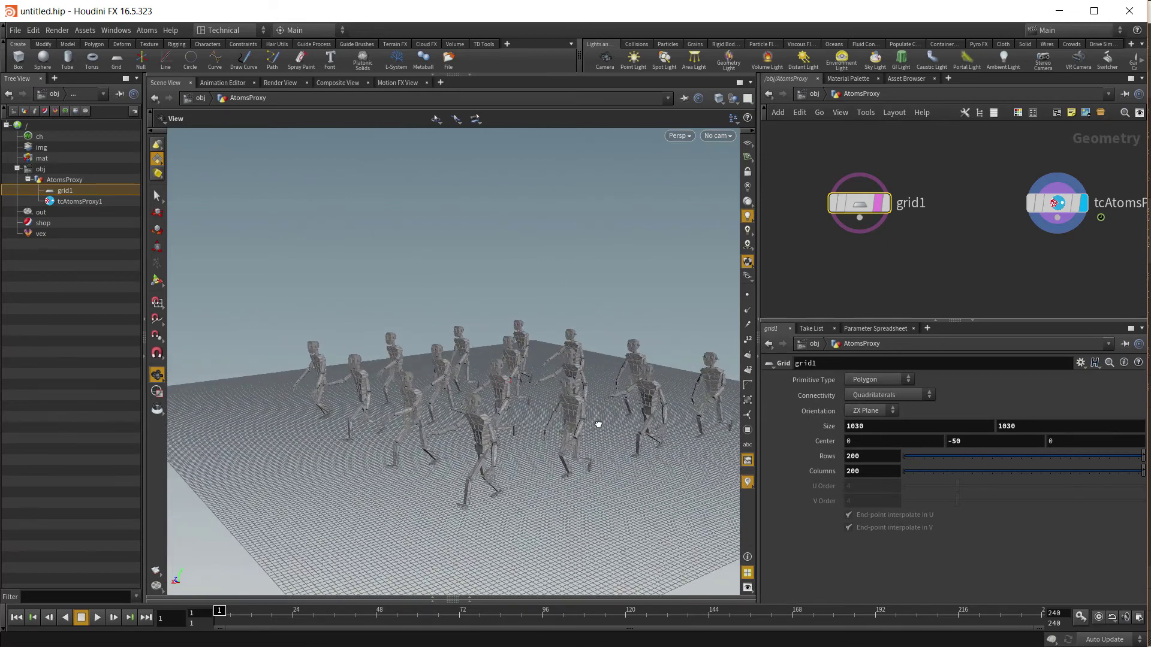
drag(857, 204, 849, 203)
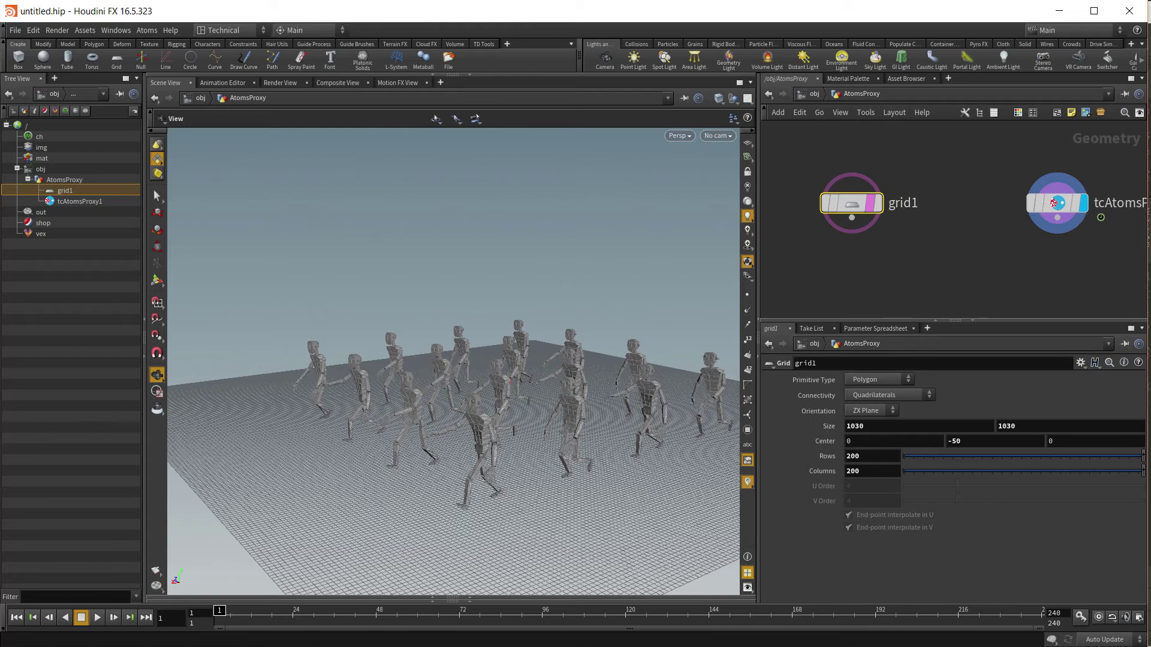
Set the Atoms proxy's mesh filter to robot1_legs so only the leg meshes are generated
click(1057, 204)
drag(450, 488, 444, 442)
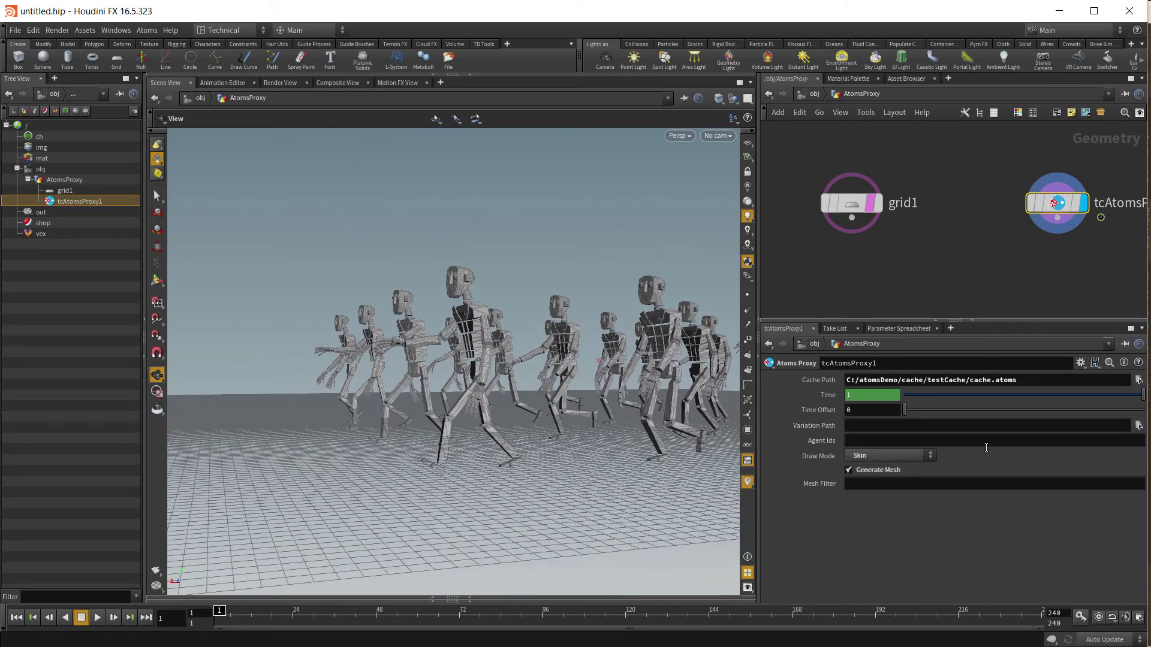
click(902, 483)
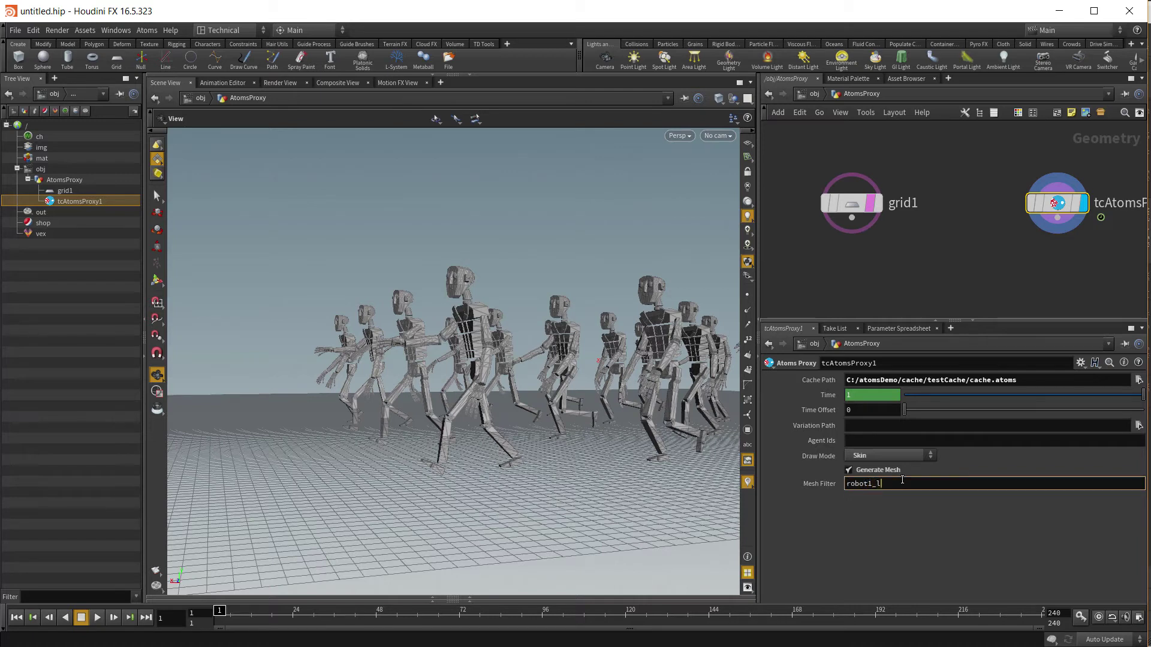
key(Return)
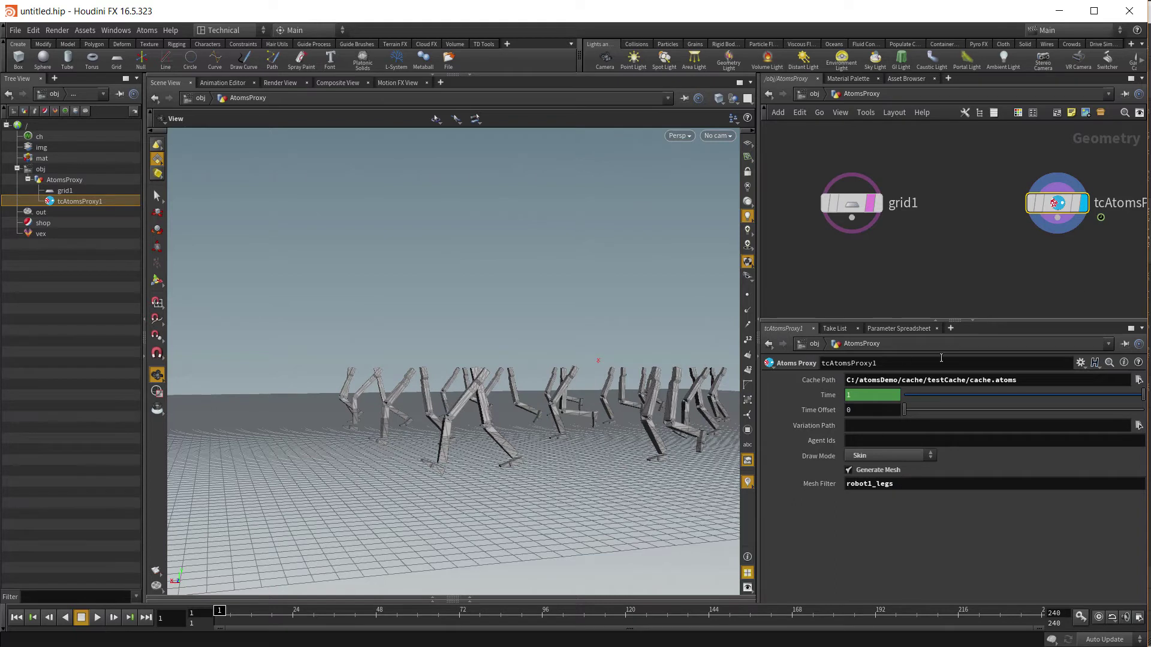
Play the leg animation from a higher view, stop it and return to the first frame
drag(527, 386, 506, 481)
click(97, 617)
click(81, 617)
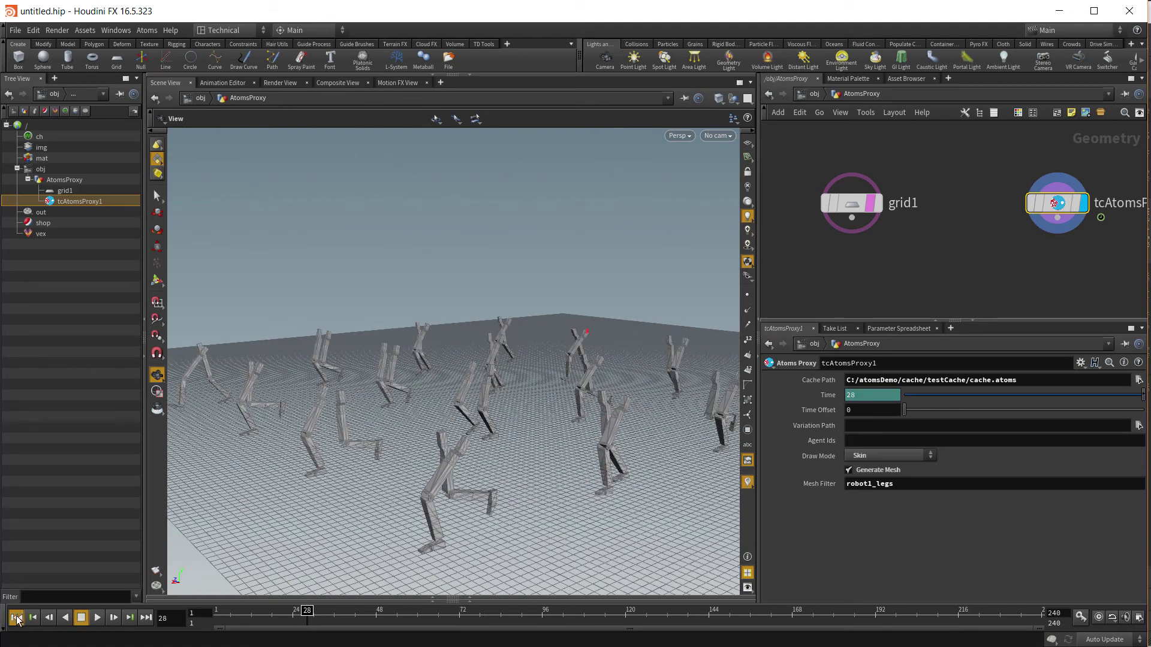
click(16, 617)
Add a Normal node below the grid node and connect the grid's output to it
drag(852, 203, 858, 184)
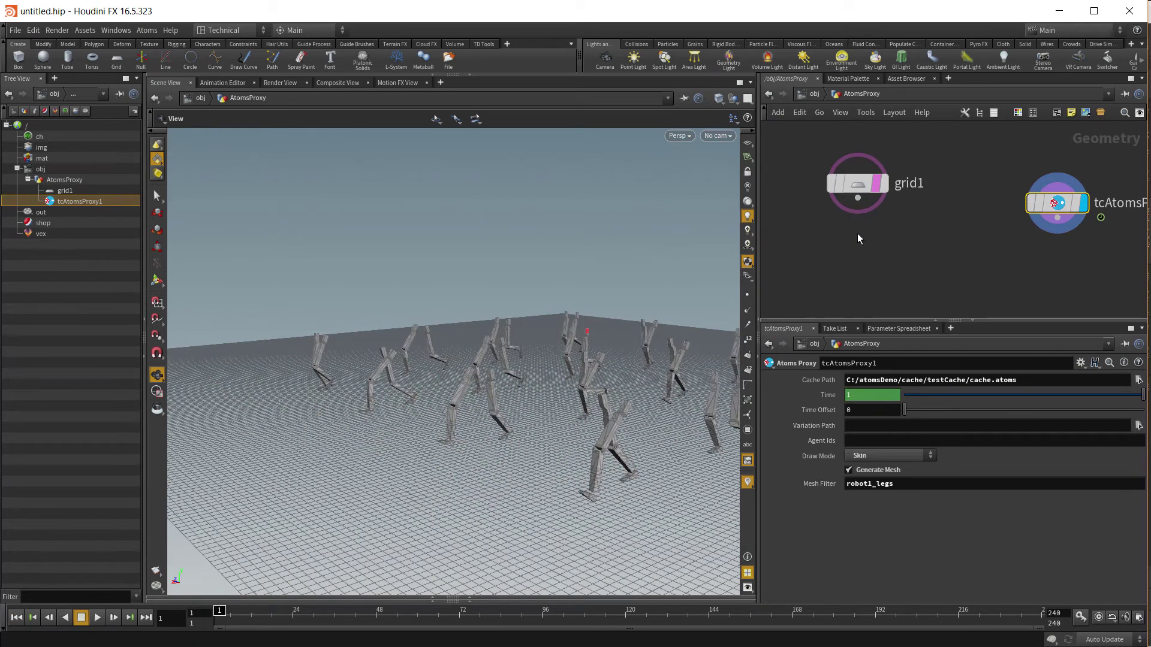
key(Tab)
text(merge)
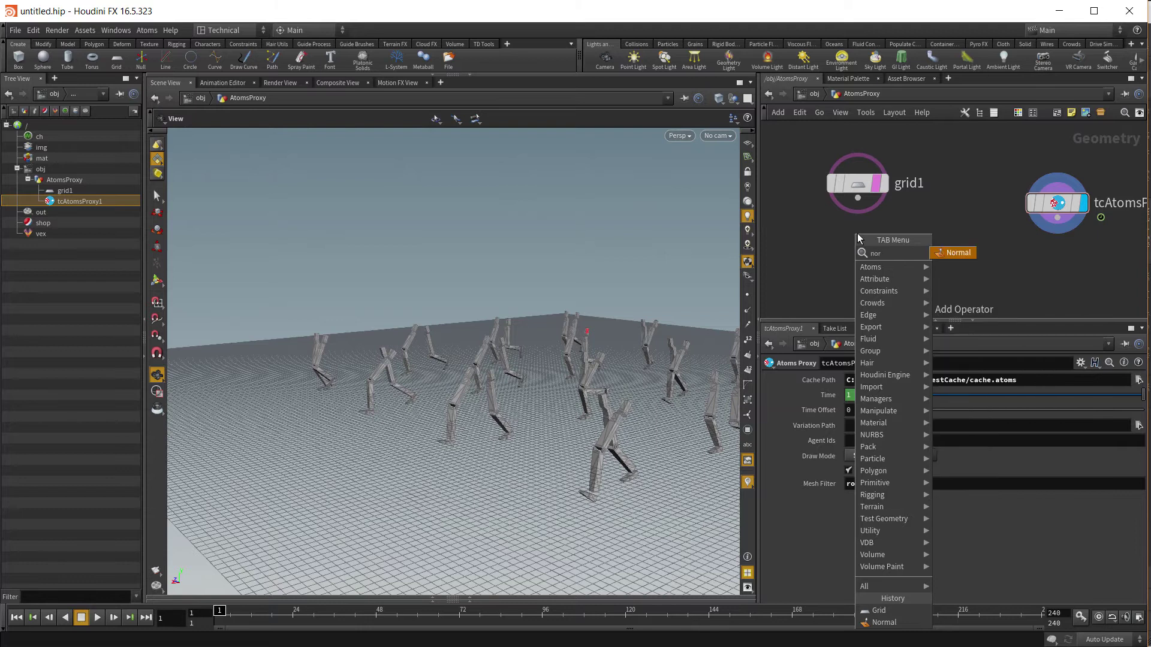
click(959, 252)
click(892, 245)
click(858, 198)
click(877, 242)
click(861, 295)
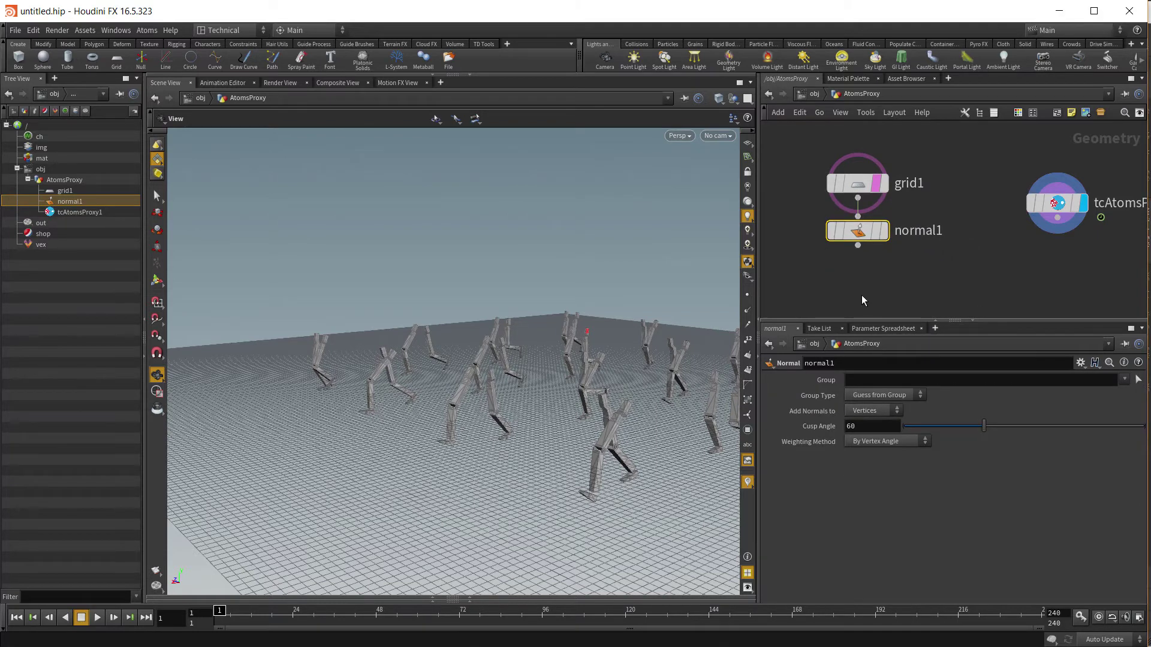
Add a Null node fed by the Normal node and rename it OUT_INITIAL
key(Tab)
text(nul)
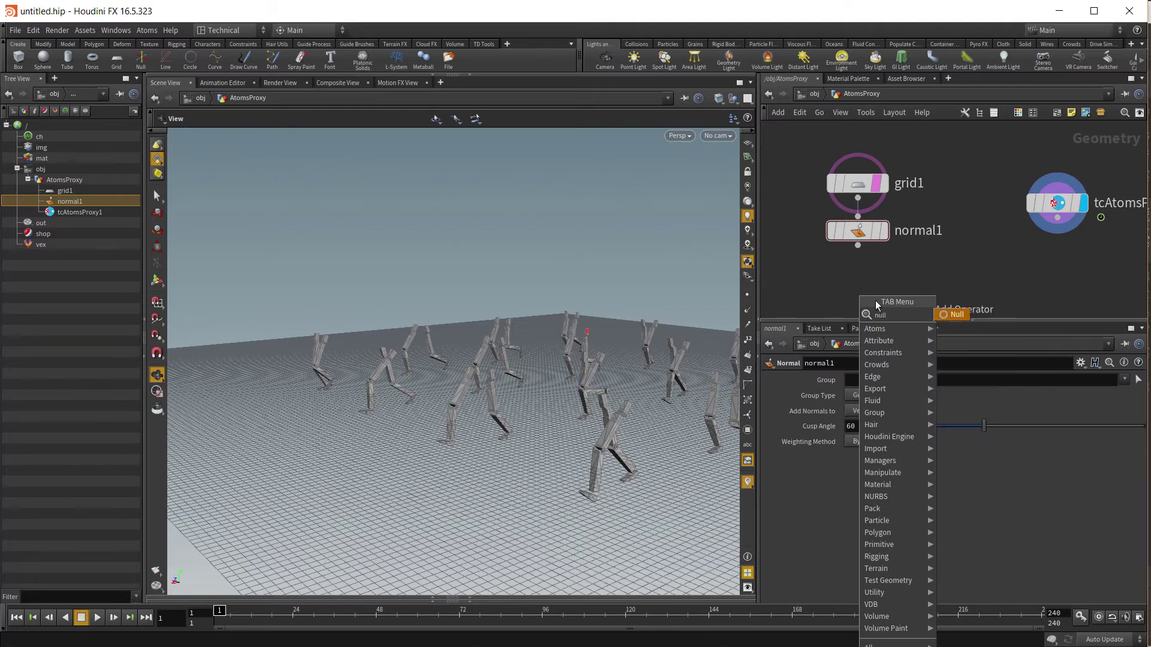
click(950, 314)
click(826, 284)
drag(858, 245, 827, 264)
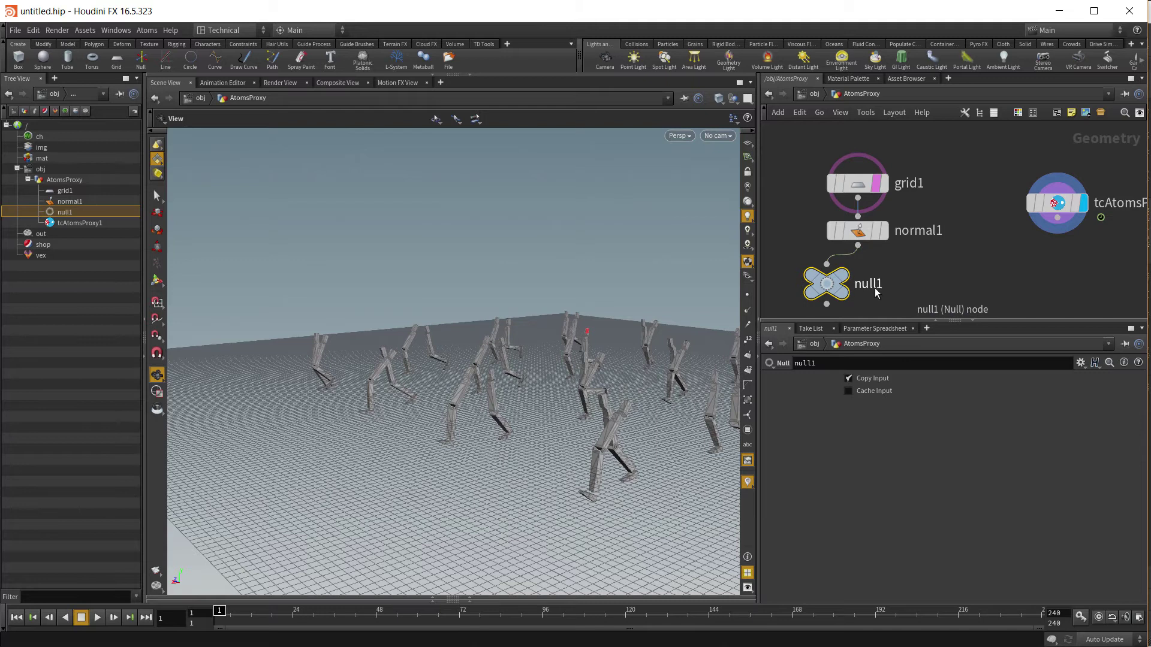
double_click(875, 285)
text(OUT)
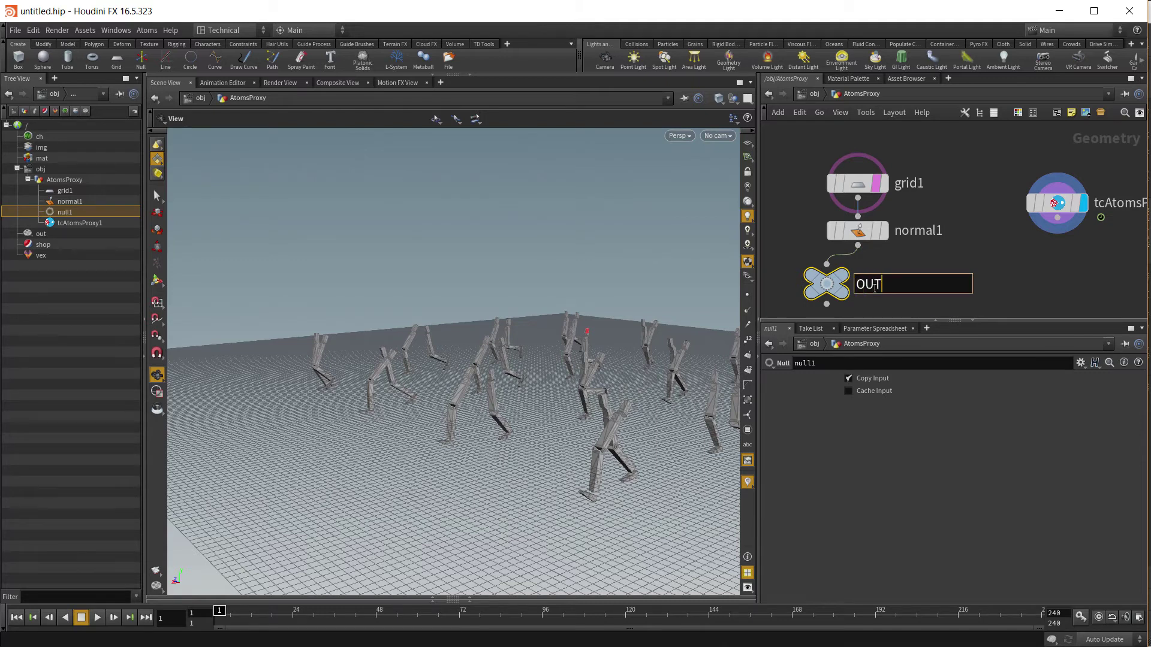
text(_INITIAL)
key(Return)
Add a Trail node below the Atoms proxy node, wired to the proxy's output
middle_drag(1006, 274, 925, 234)
drag(971, 163, 991, 163)
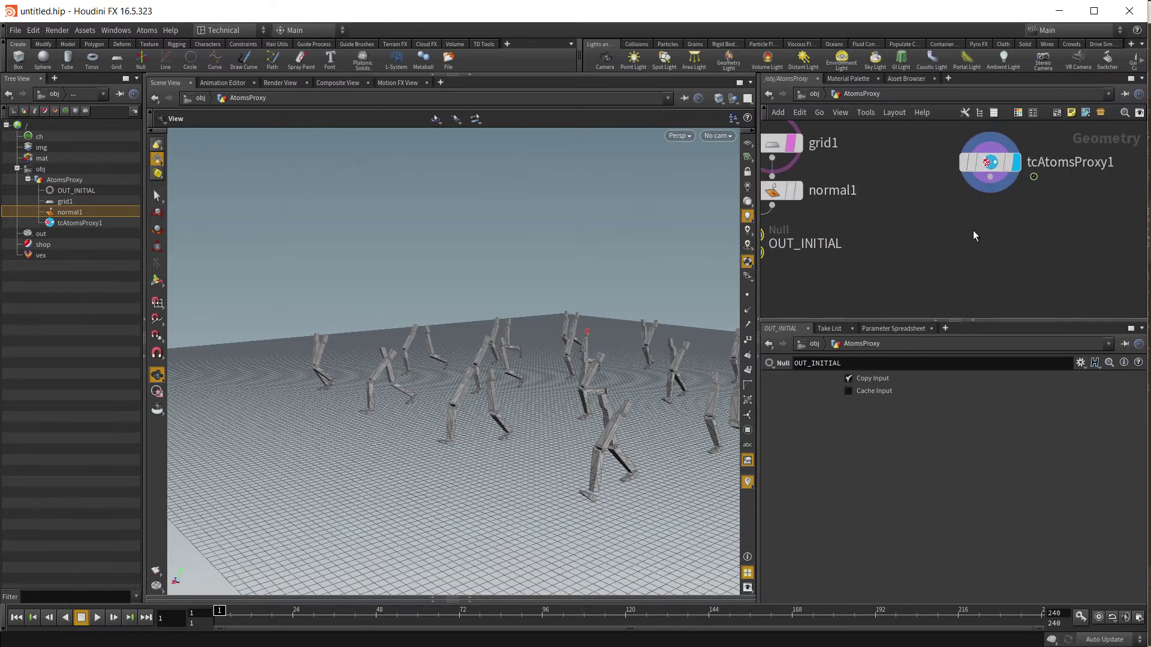
key(Tab)
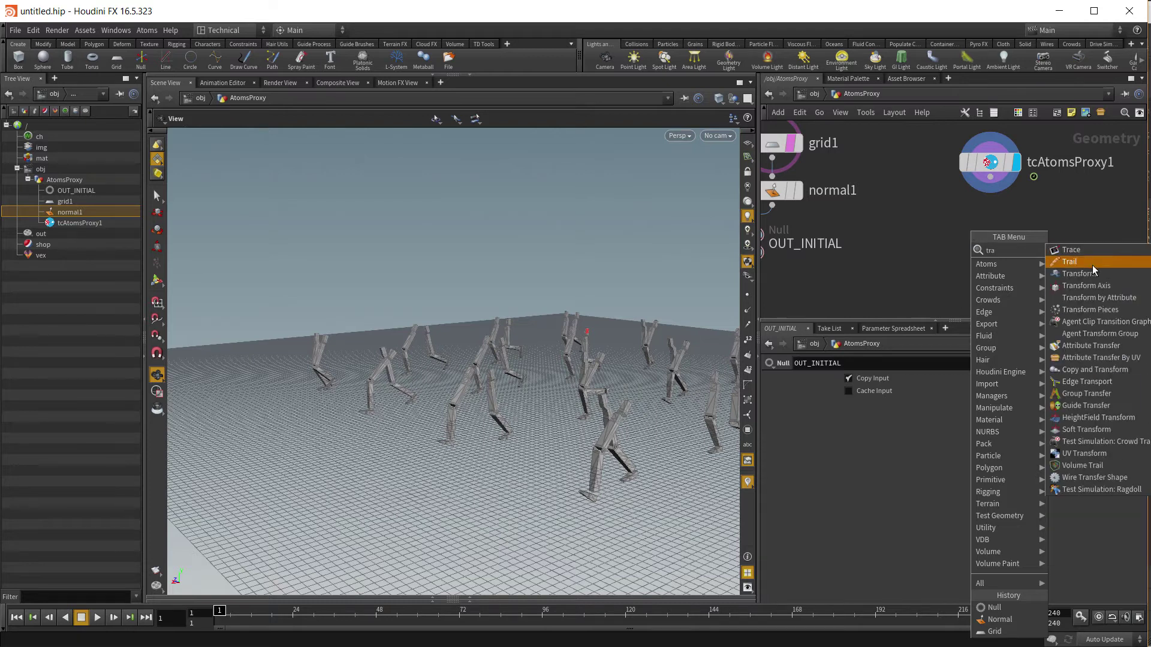
click(1092, 266)
click(983, 224)
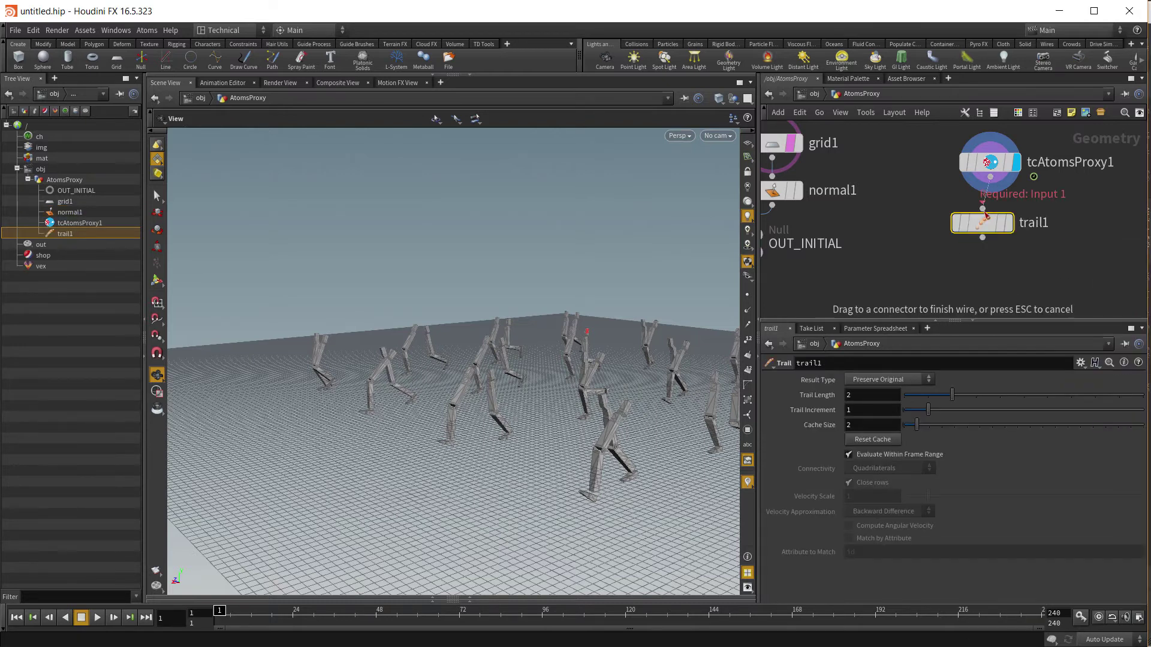
Set the Trail node's result type to Compute Velocity and display its output
click(882, 381)
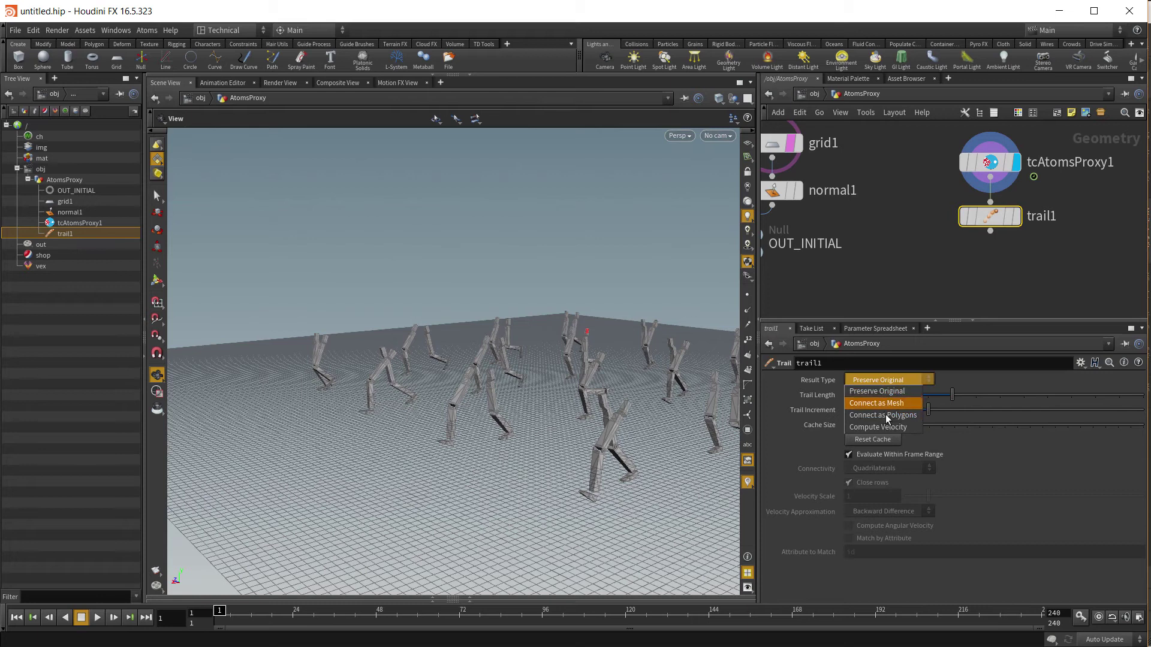
click(893, 427)
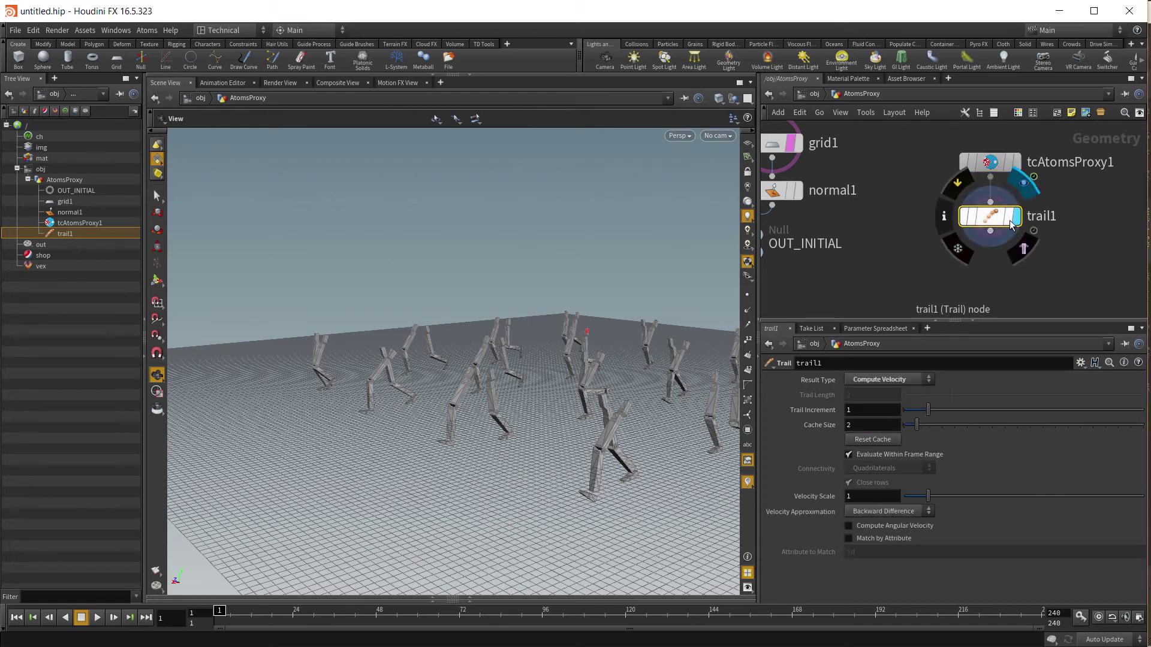
drag(984, 218, 984, 224)
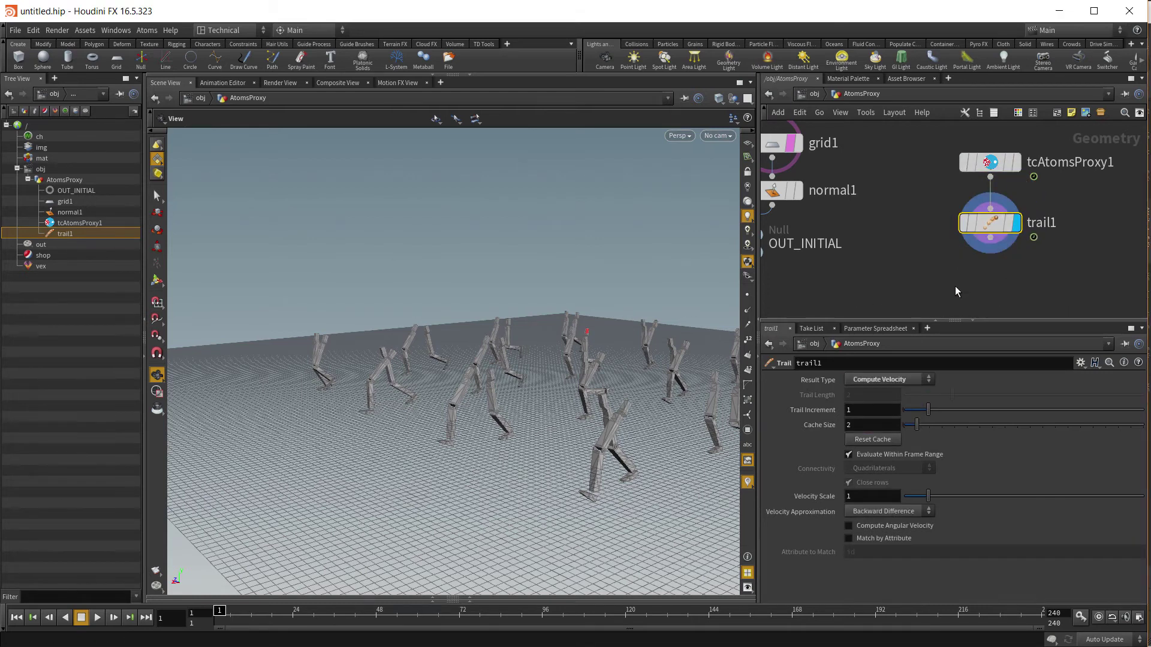
Add an Attribute Transfer node with the Normal node as first input and the Trail node as second, and display it
middle_drag(911, 279, 959, 265)
key(Tab)
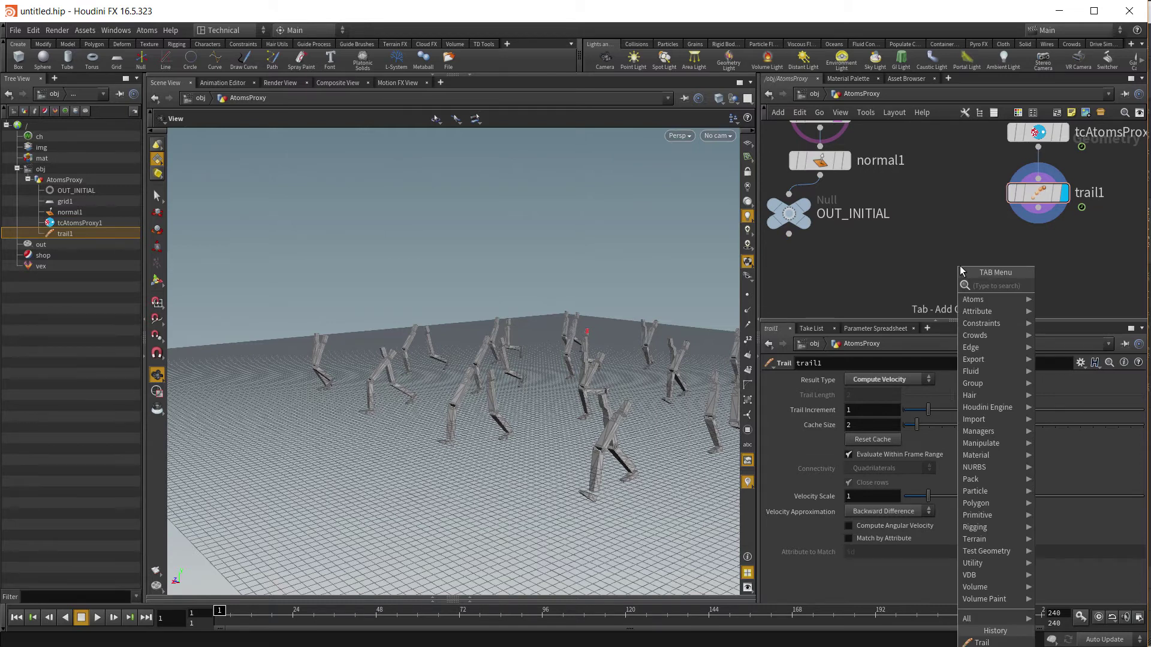
text(attr)
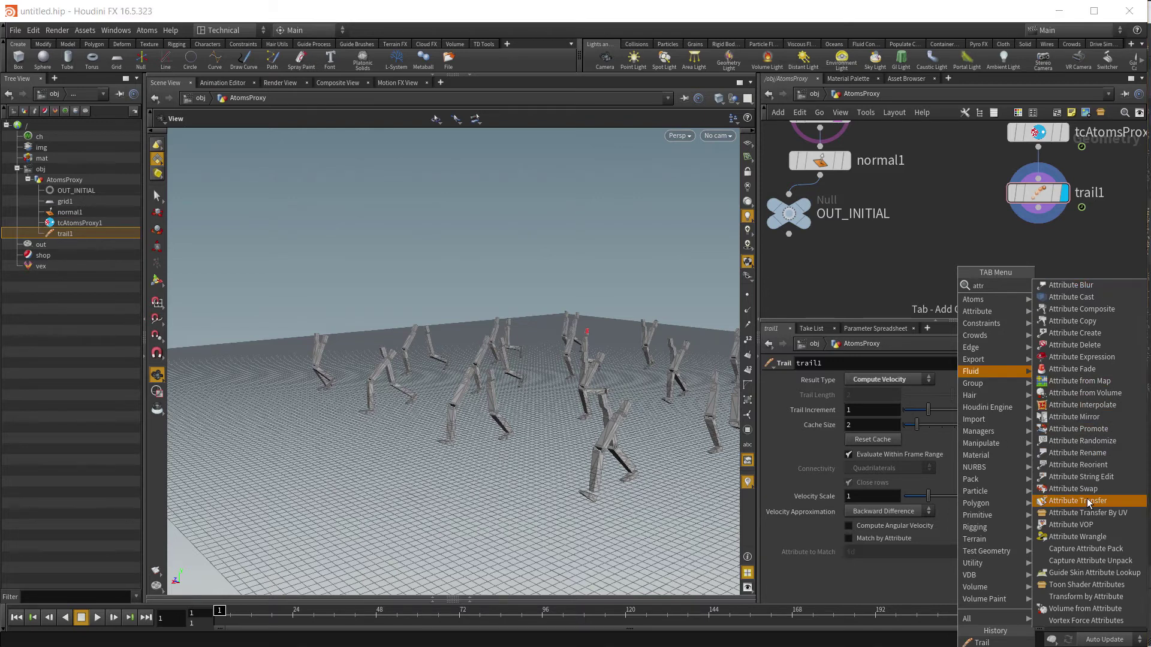
click(1087, 498)
click(966, 269)
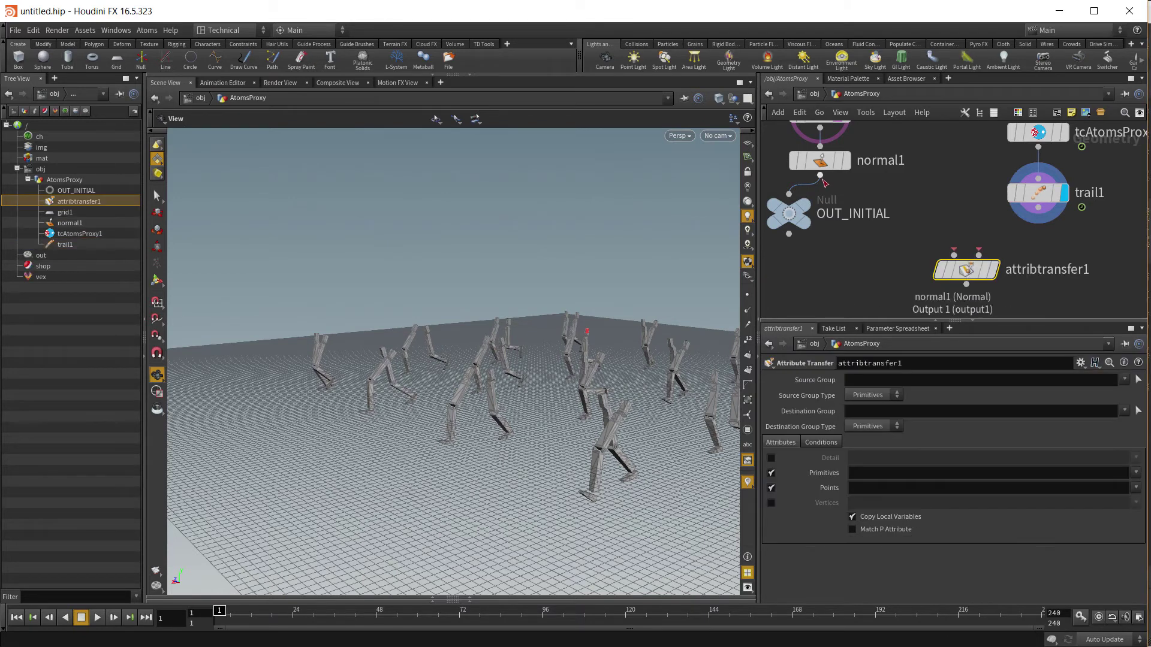
click(820, 176)
click(954, 255)
click(1044, 209)
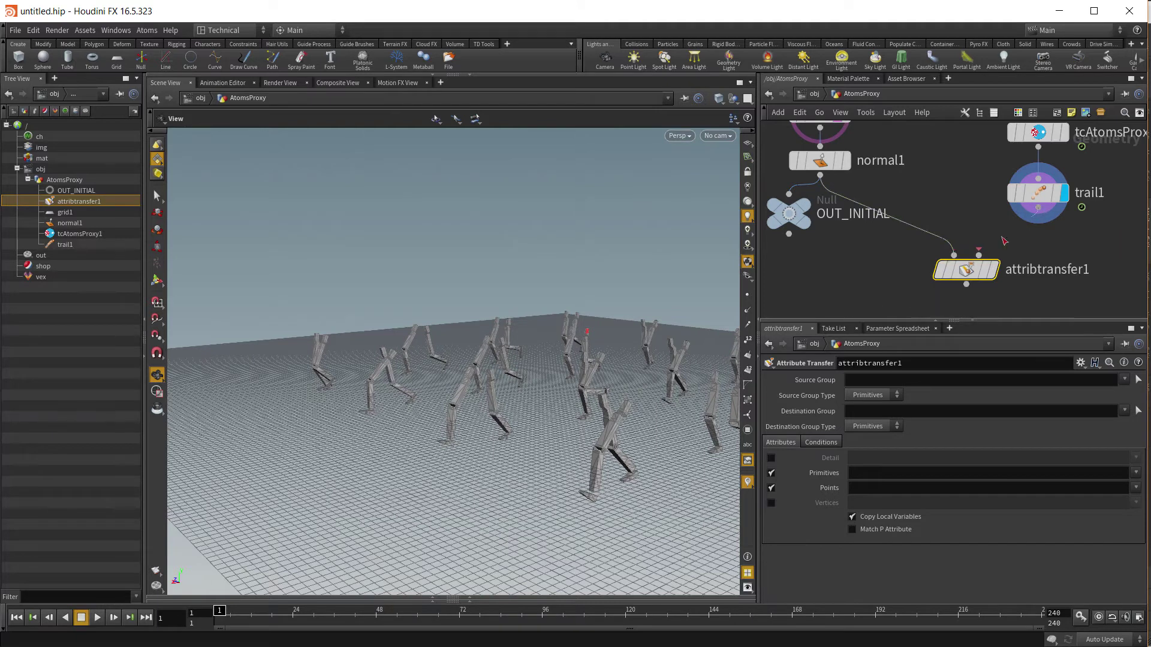
click(993, 271)
Turn off primitive attributes in the Attribute Transfer node and limit the point attributes to v
click(771, 473)
click(884, 488)
key(Return)
Add a Color node below the Attribute Transfer node and wire it to that node's output
middle_drag(885, 294, 965, 209)
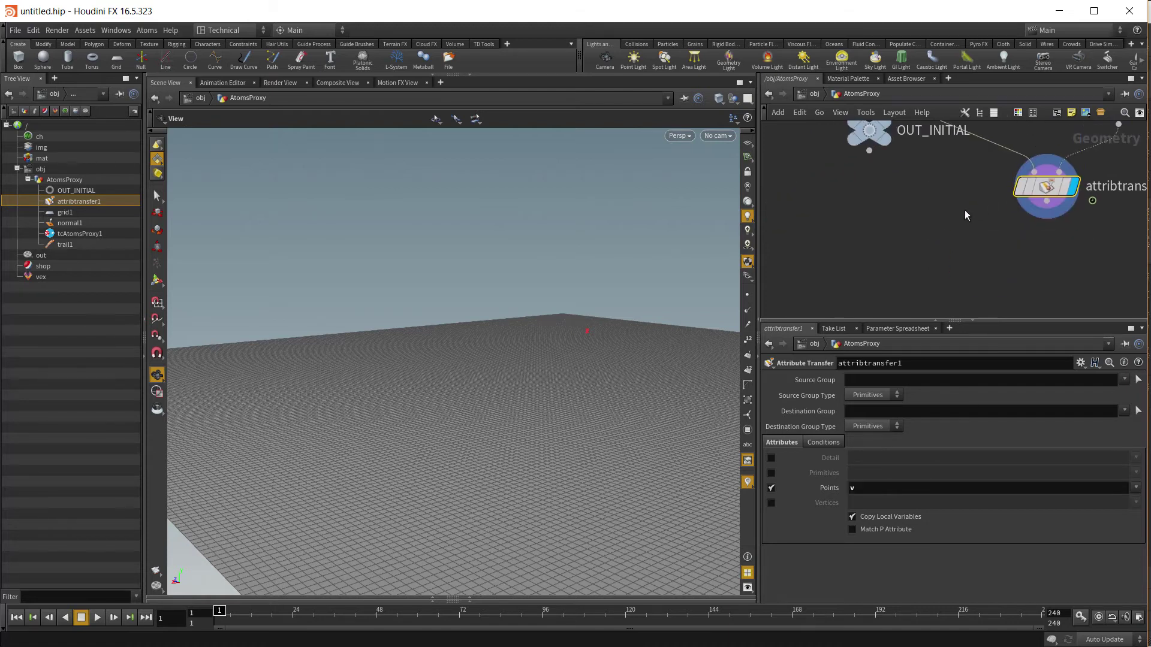
key(Tab)
text(colo)
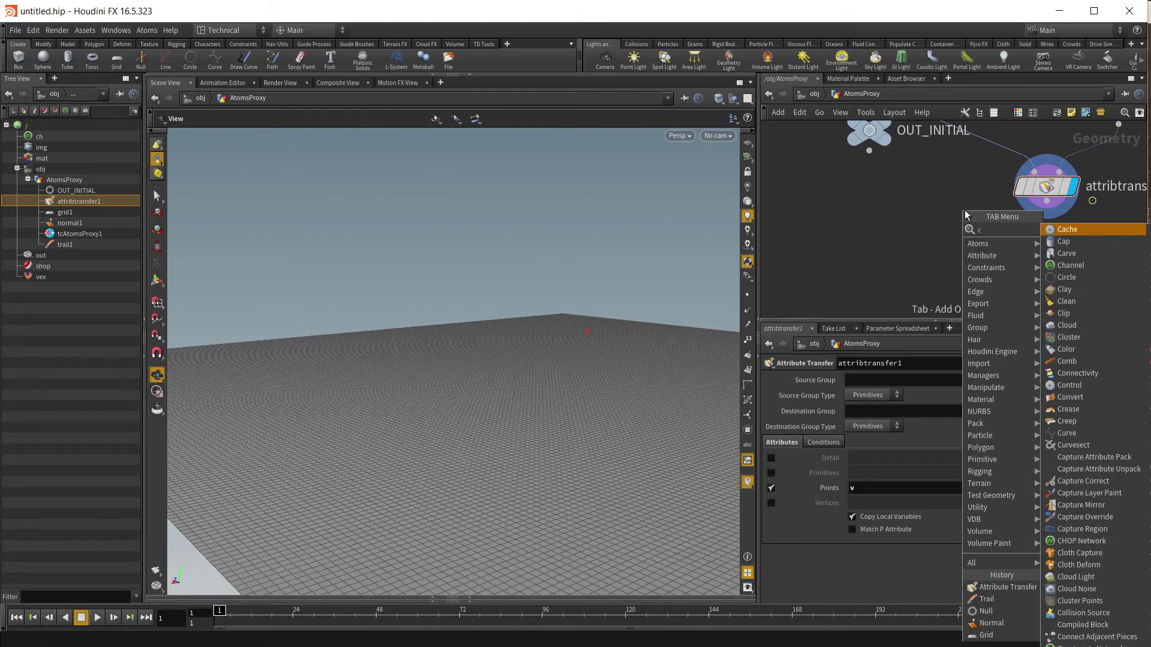
key(Return)
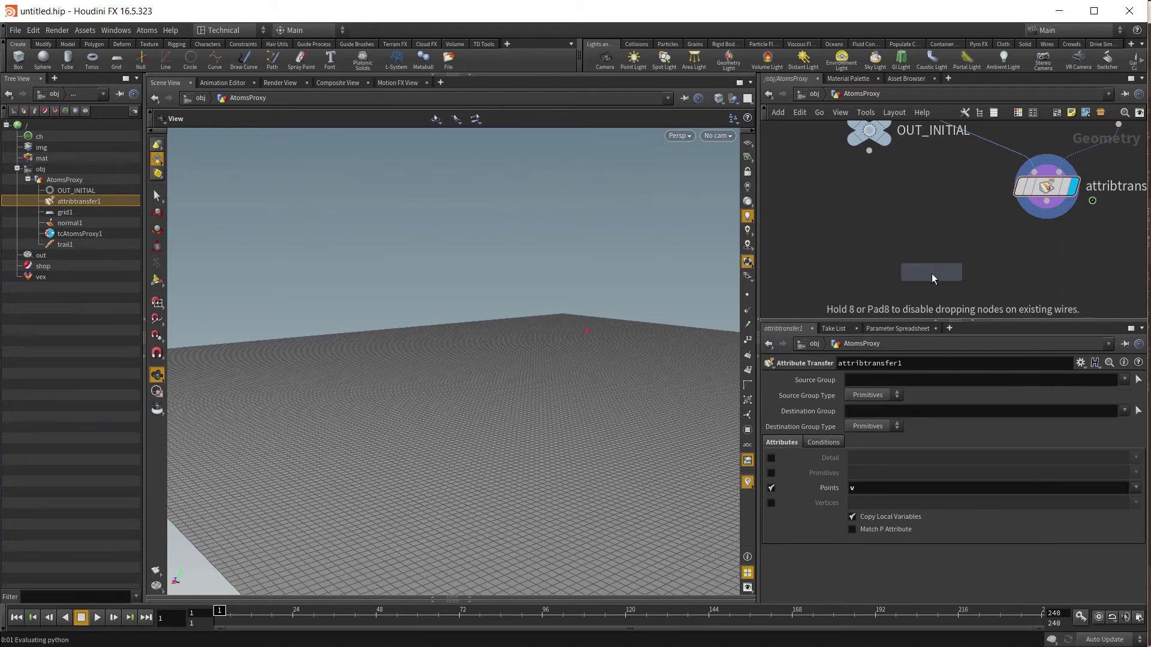
click(931, 273)
drag(1048, 204, 931, 260)
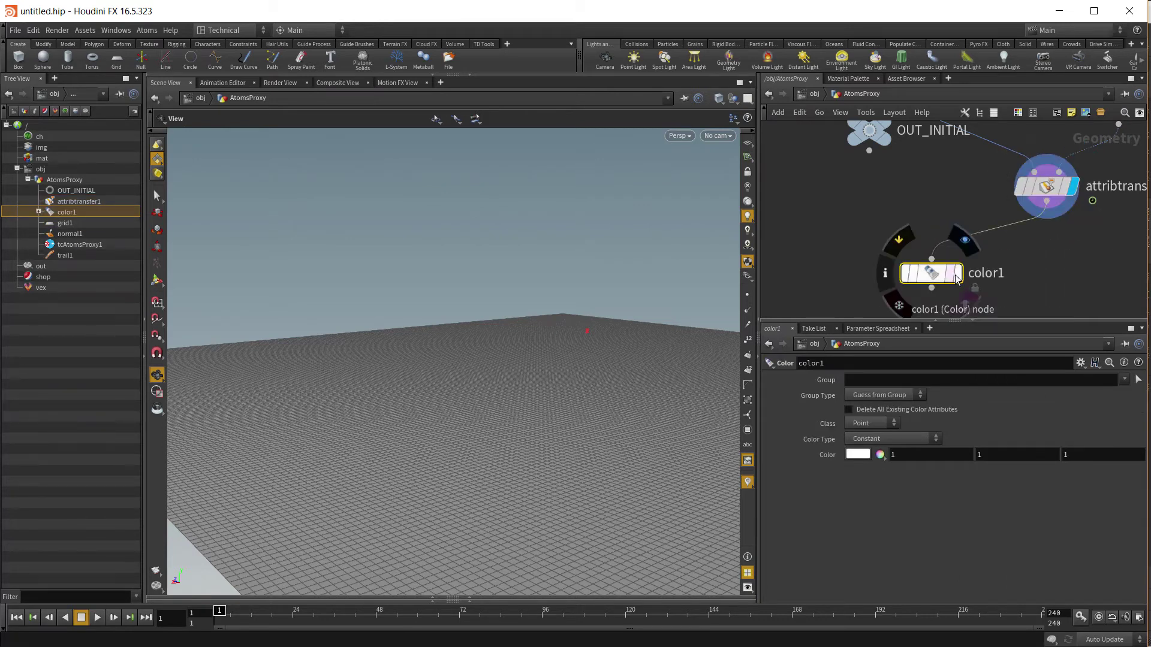
Set the Color node's color type to Ramp from Attribute with attribute v, and display its output
click(893, 443)
click(903, 475)
text(v)
key(Return)
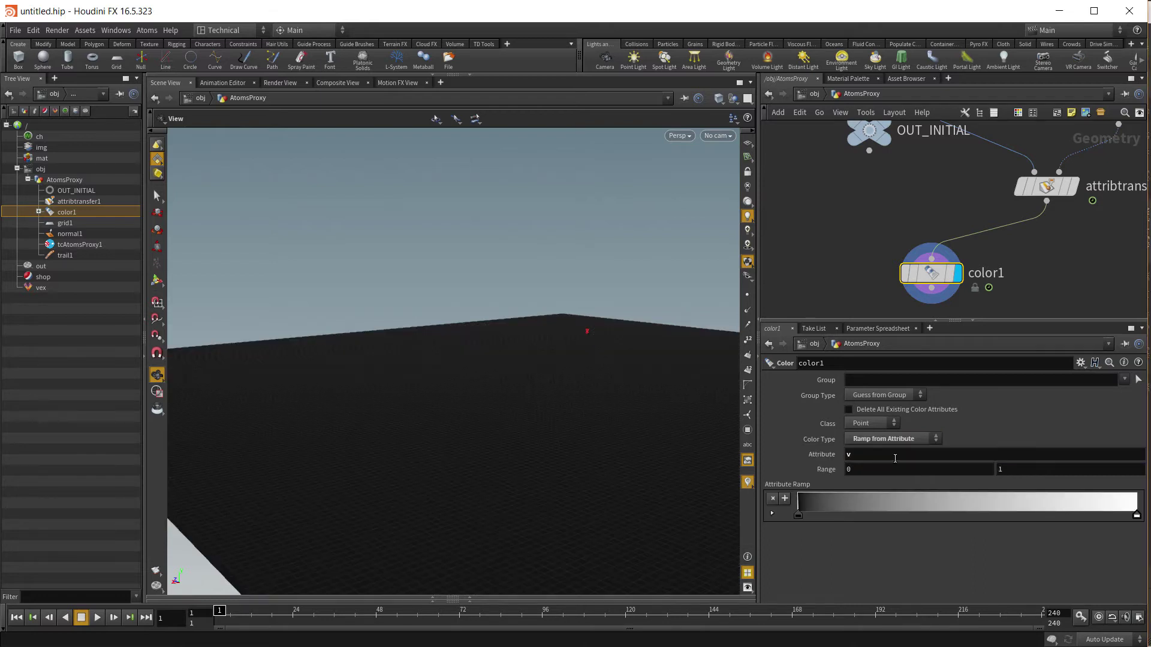
mouse_move(220, 611)
mouse_down()
mouse_move(377, 595)
mouse_move(444, 611)
mouse_move(217, 617)
mouse_up()
Add an Attribute Wrangle node wired to the Attribute Transfer output, with the expression @P.y += @v.y * 0.1;
drag(985, 276, 943, 273)
key(Tab)
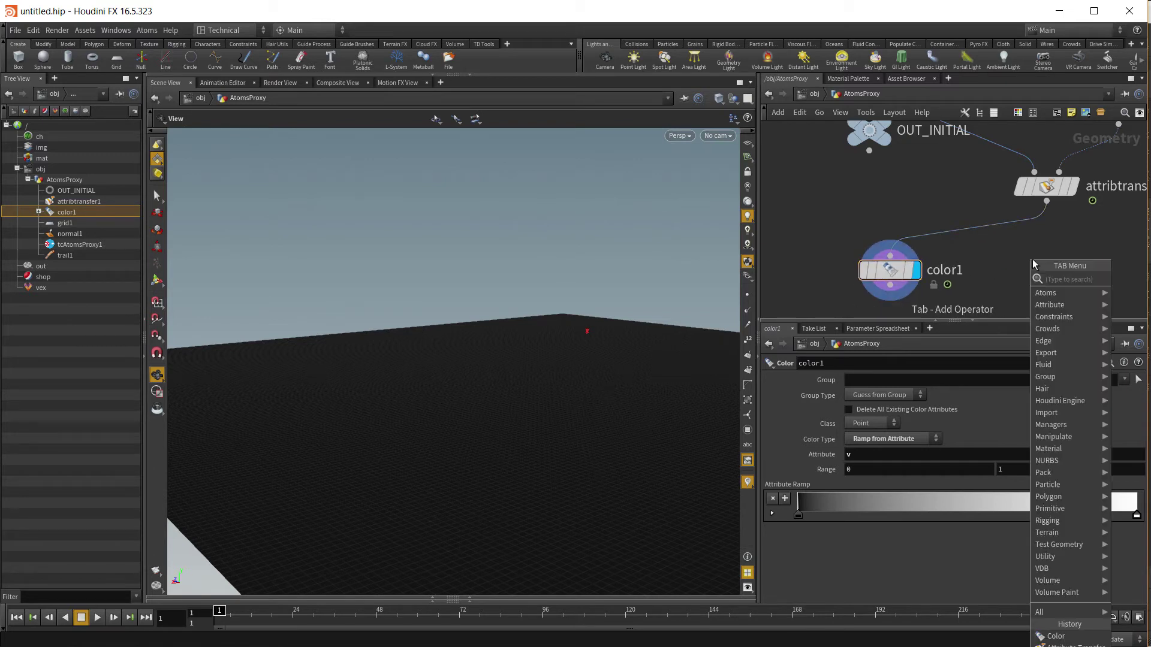
text(attri)
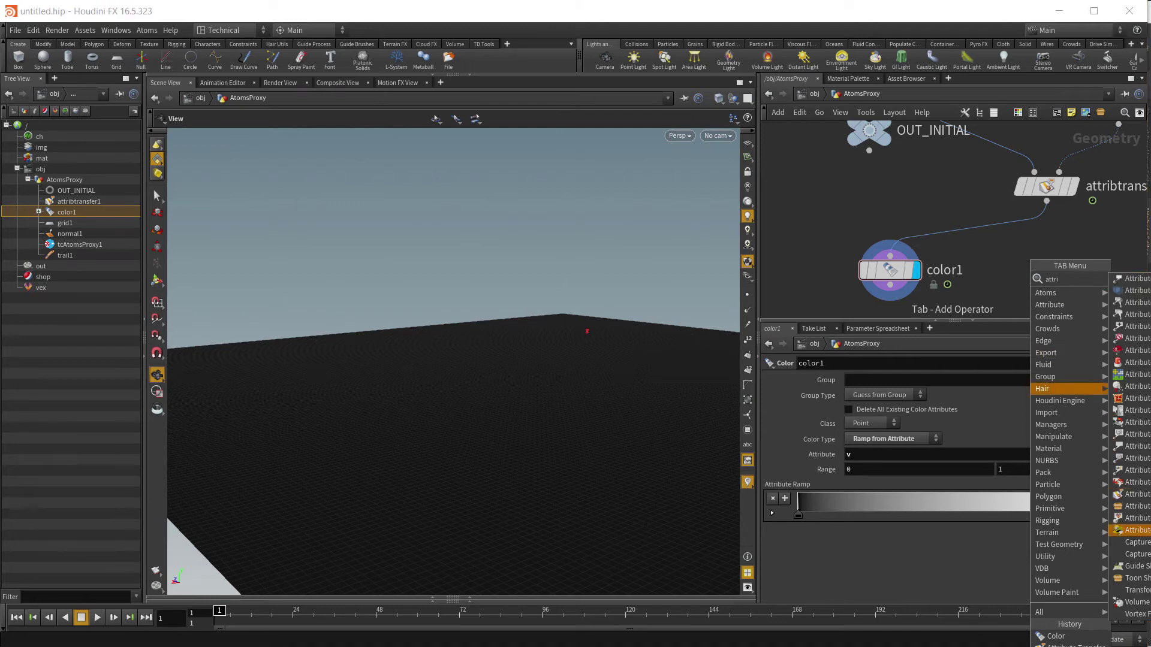
click(1130, 530)
click(1046, 279)
drag(1047, 204, 1029, 262)
click(827, 485)
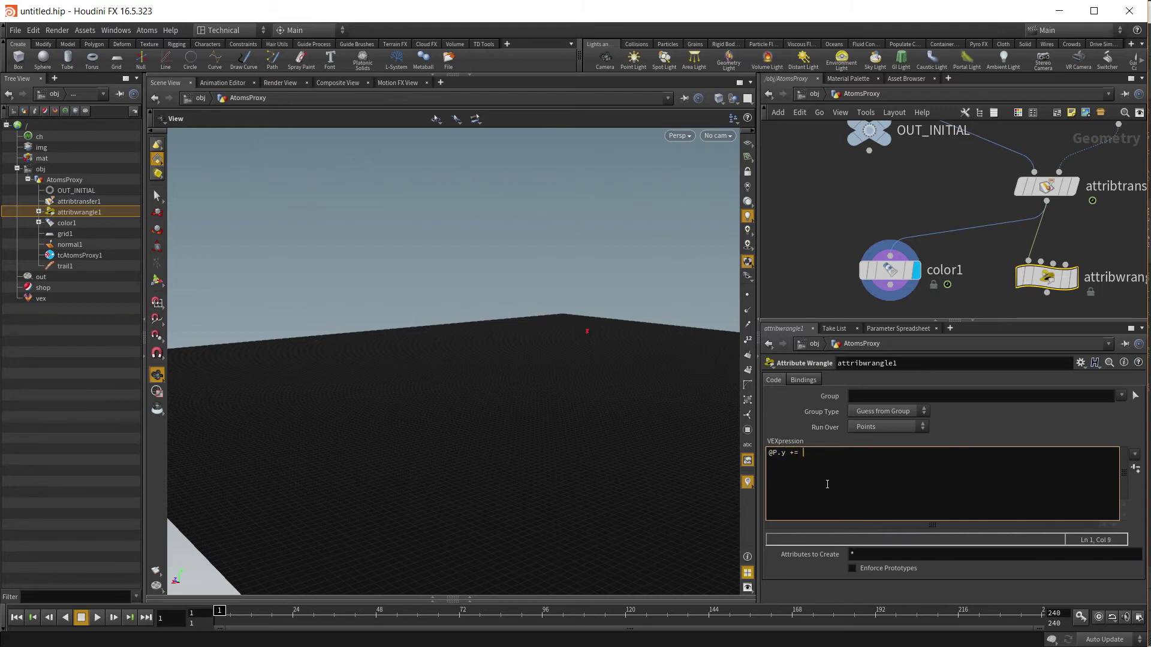
text(@P.y += @v*)
Add a Null node below the Attribute Wrangle and wire it to the wrangle's output
click(999, 281)
key(Tab)
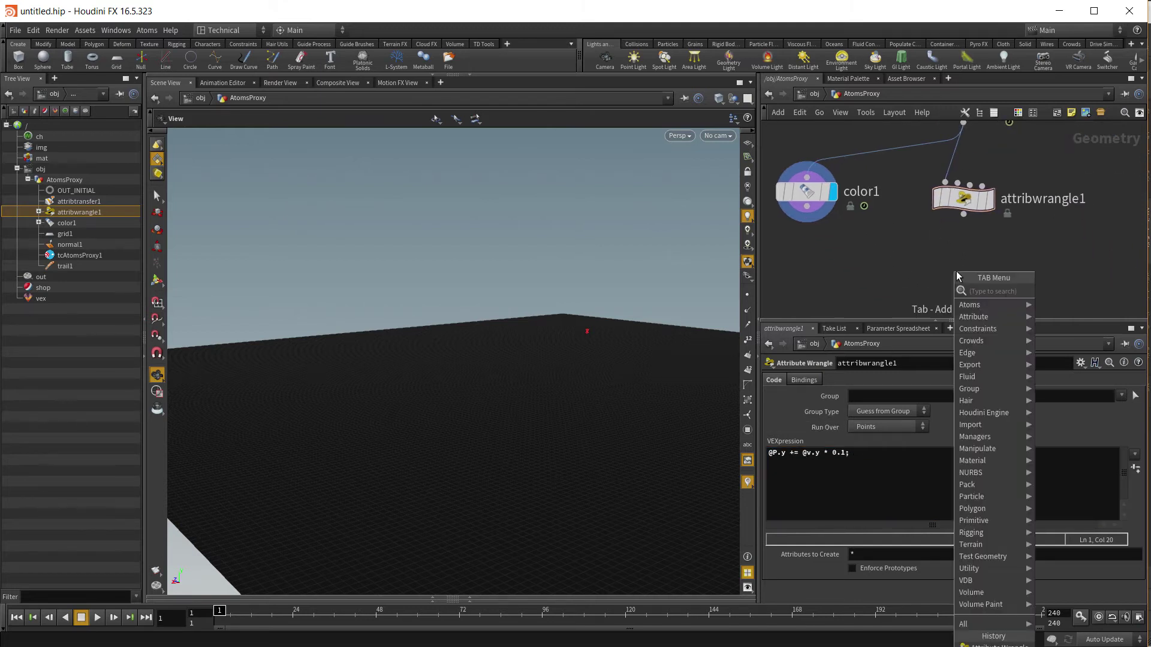
text(null)
key(Return)
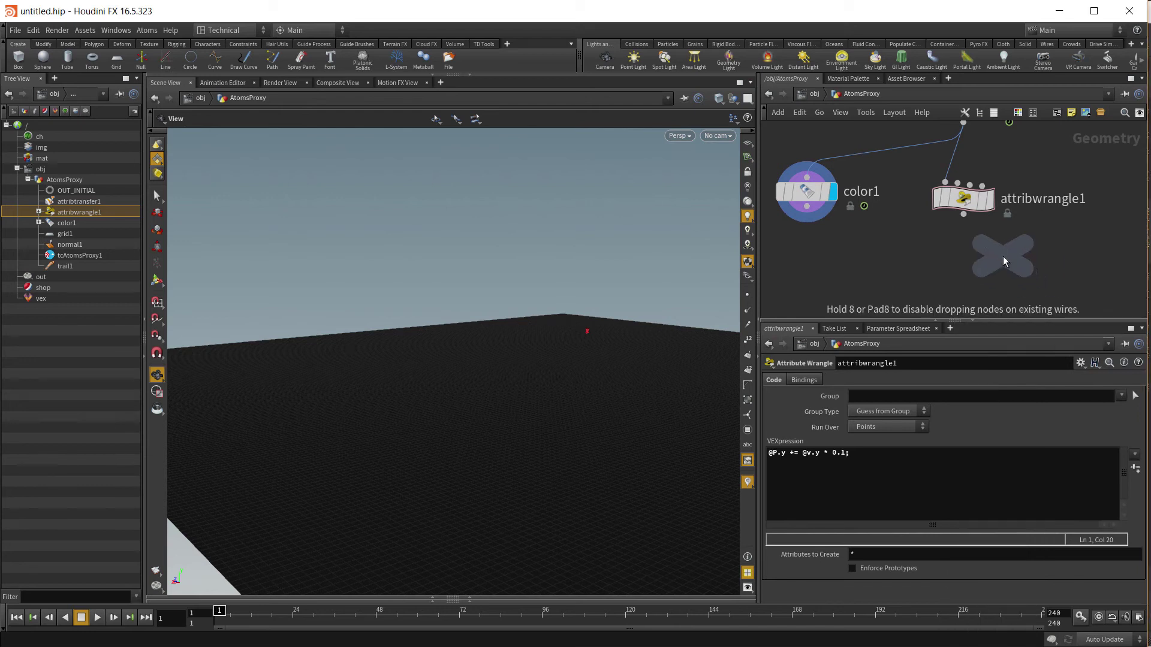
click(1002, 257)
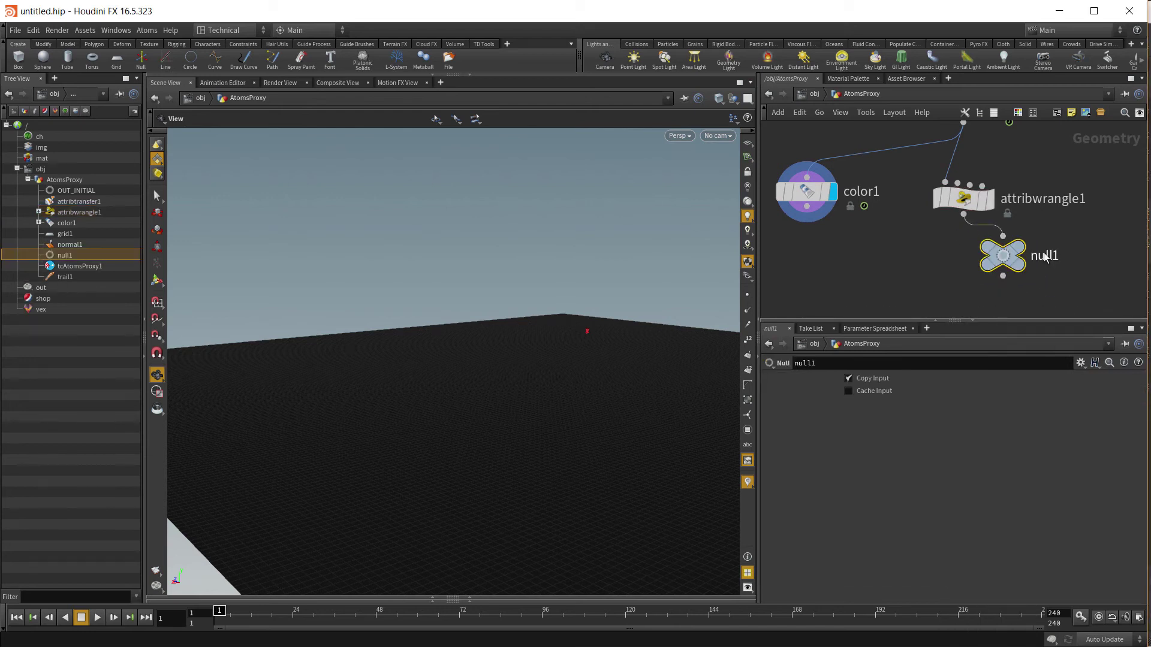
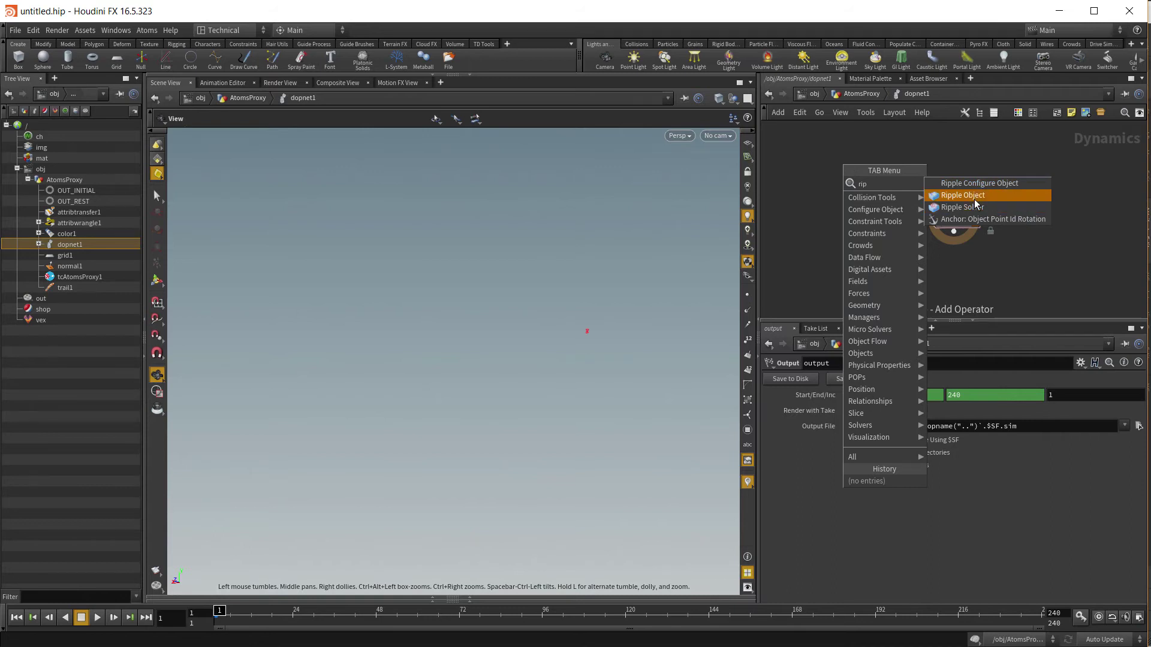
Add a Ripple Object and a Ripple Solver in the DOP network, wired in sequence into the output node
click(974, 196)
click(959, 147)
key(Tab)
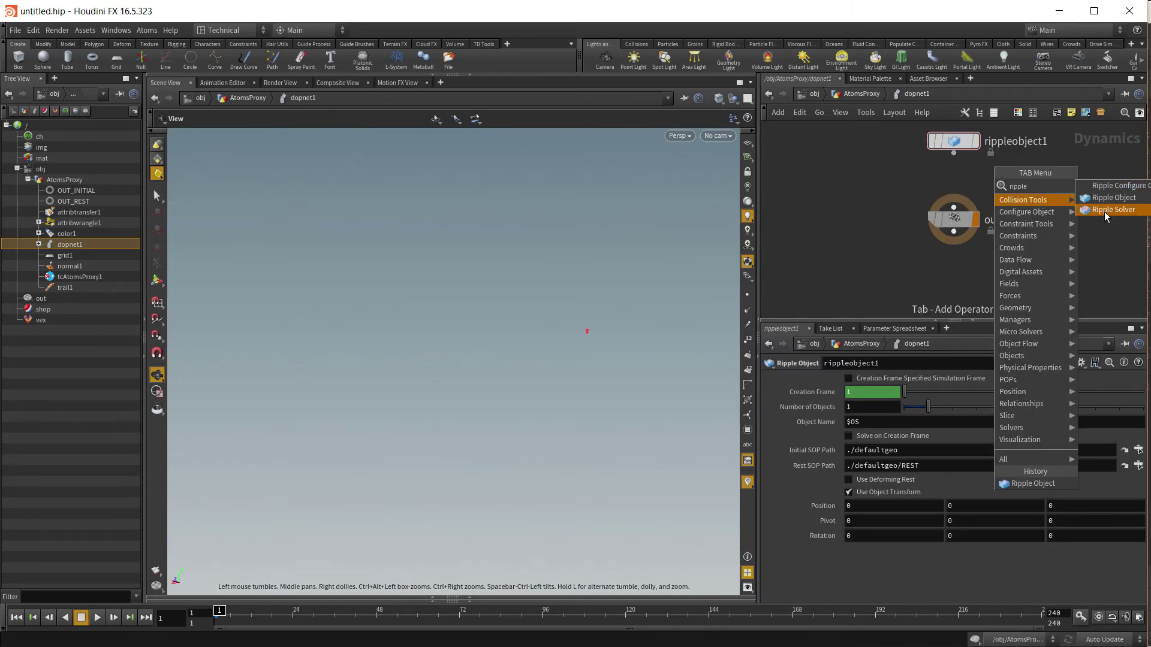
click(1104, 211)
click(948, 184)
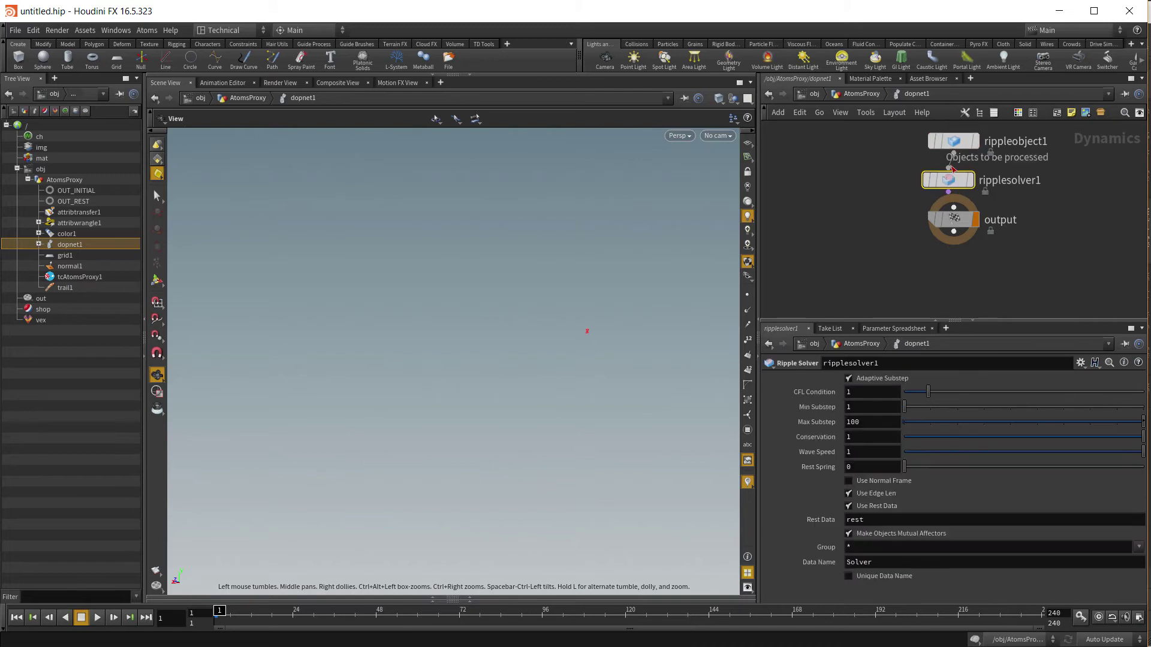
click(948, 192)
Set the Ripple Object's Initial SOP Path to the OUT_INITIAL null as a relative path
click(959, 143)
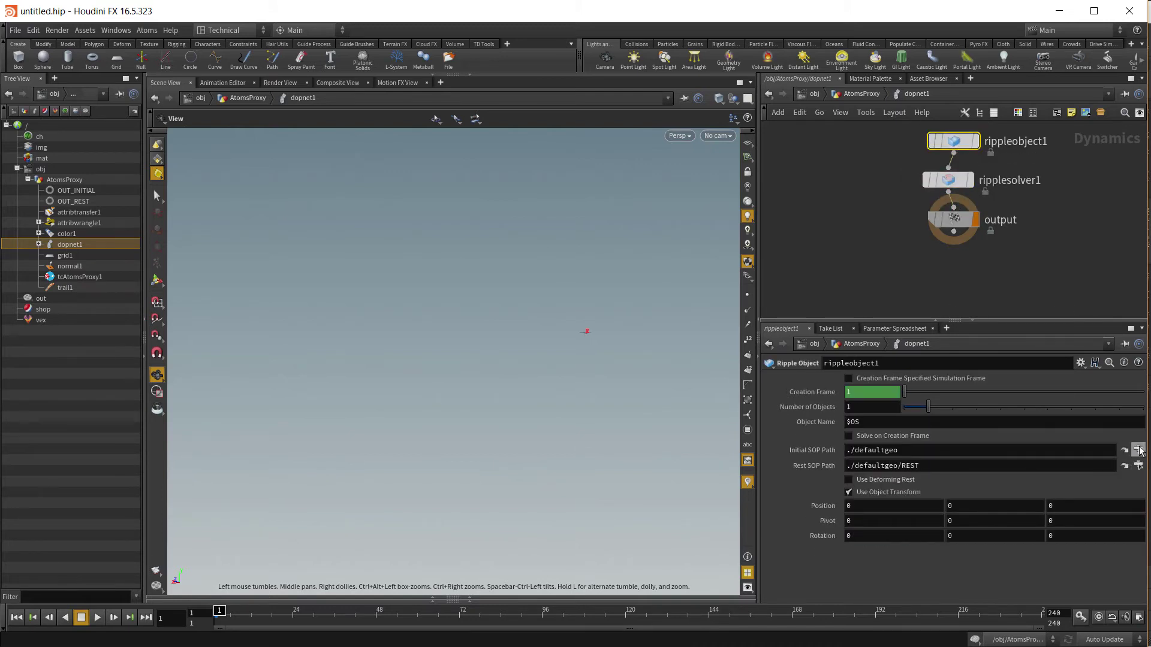
click(1139, 451)
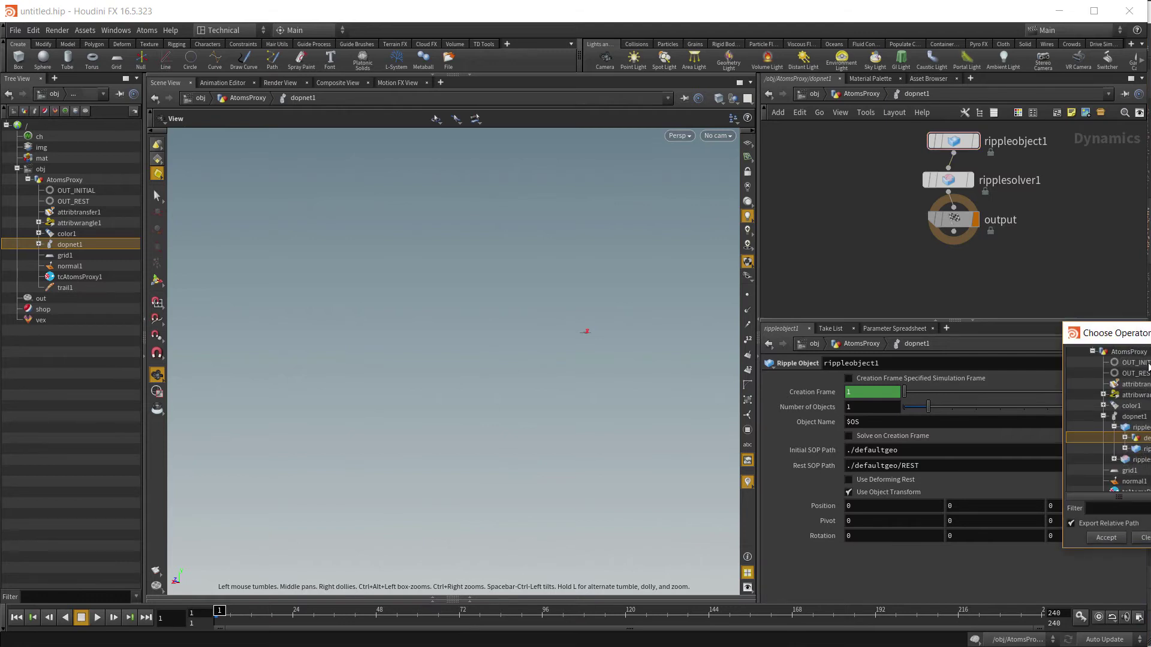
click(1146, 364)
click(1106, 537)
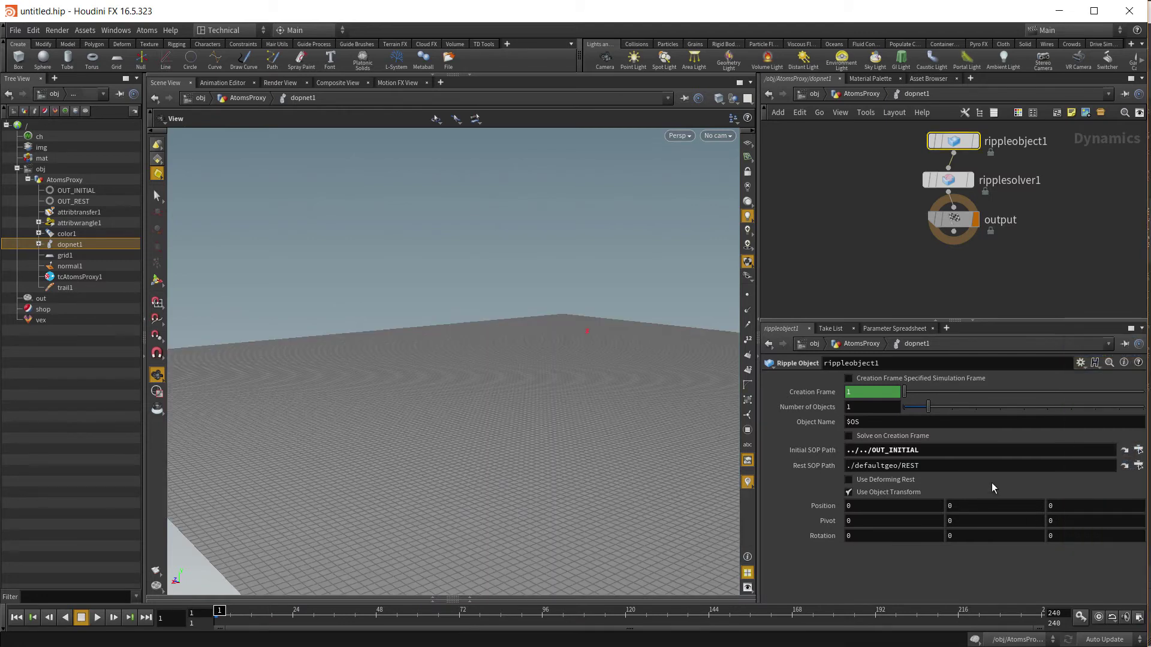
Set the Ripple Object's Rest SOP Path to the OUT_REST null and enable Use Deforming Rest
click(1139, 466)
scroll(1109, 420, up, 2)
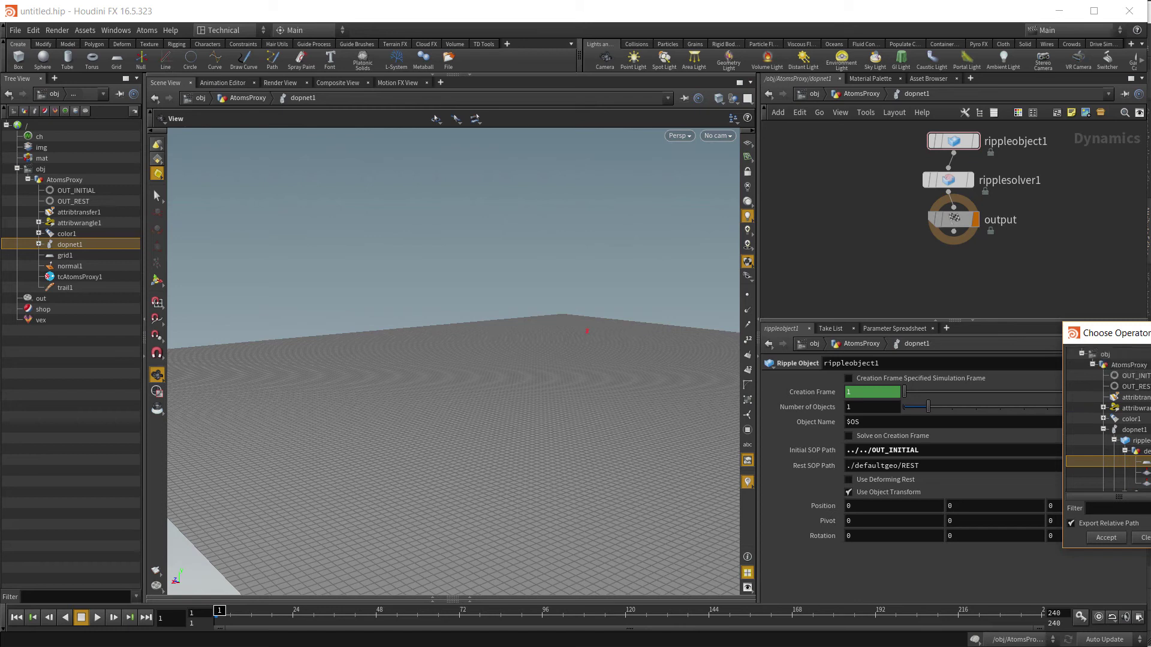
click(1136, 396)
click(1113, 538)
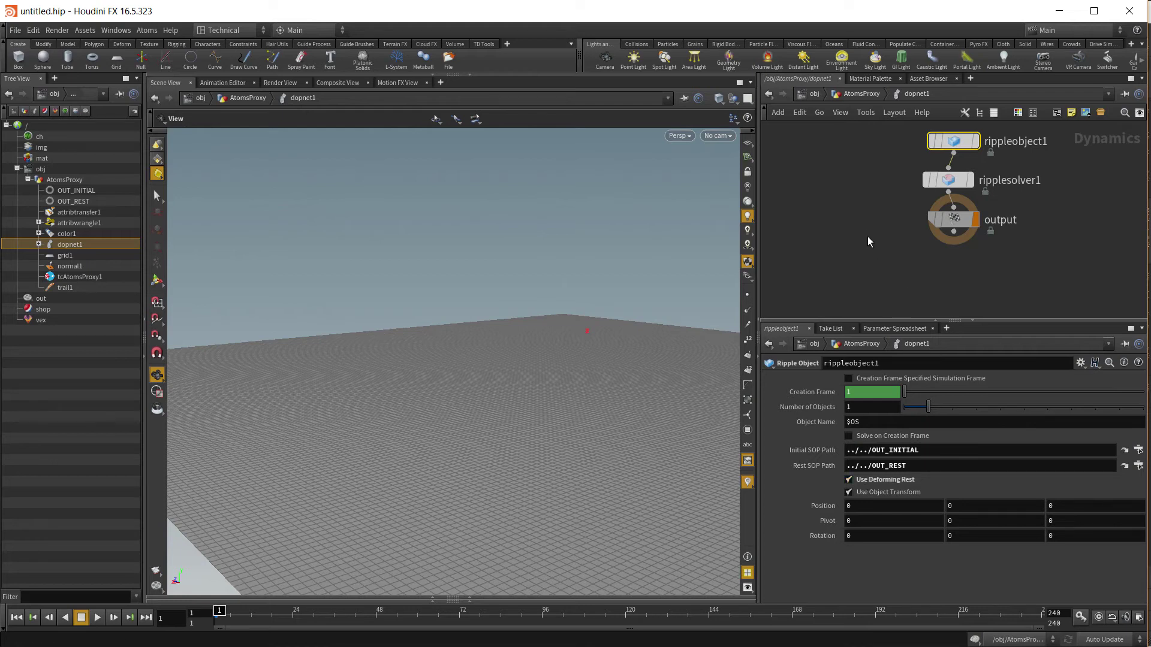
Set the Ripple Solver's Conservation to 0.2 and its Wave Speed to 5
click(948, 180)
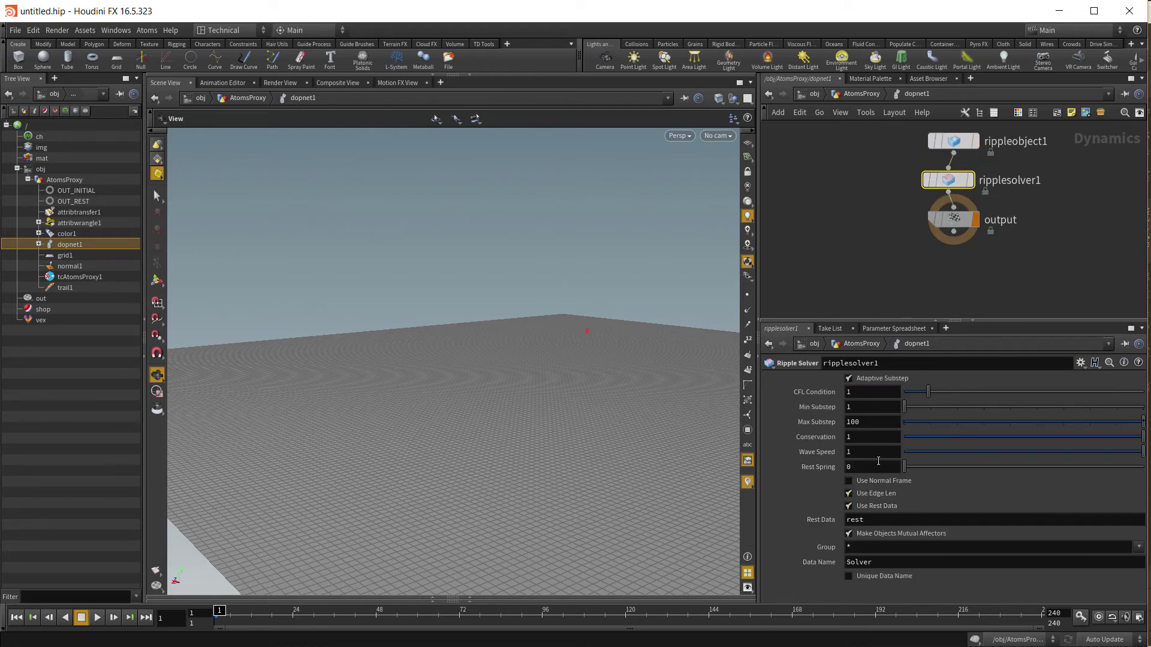
key(BackSpace)
text(0.)
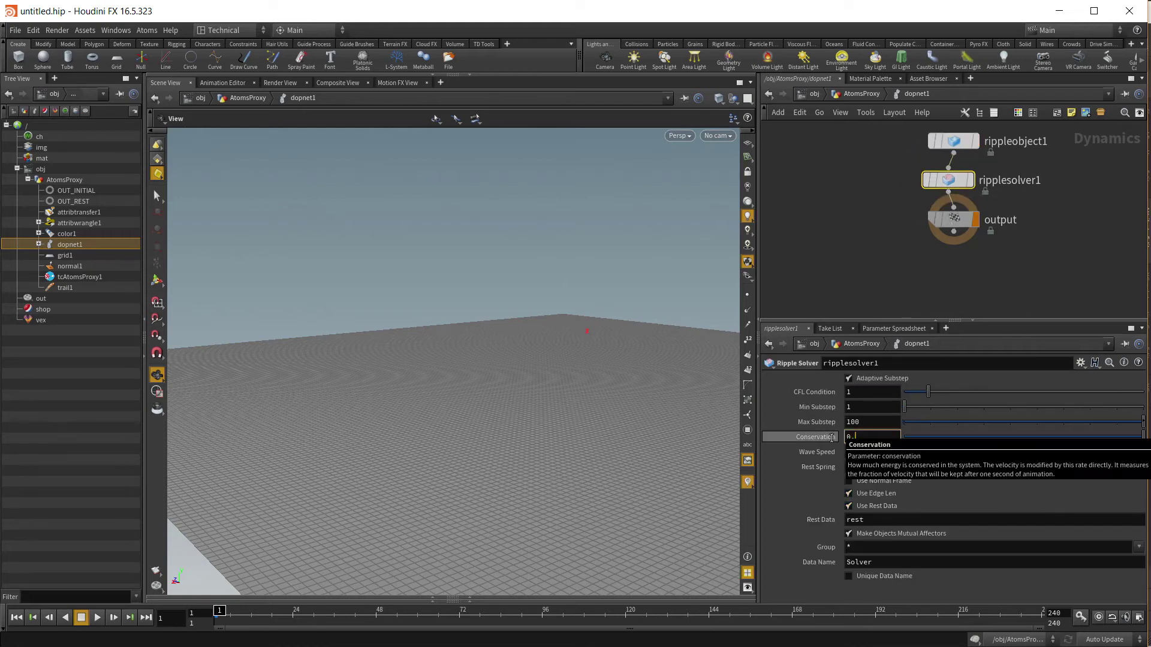
text(2)
key(Return)
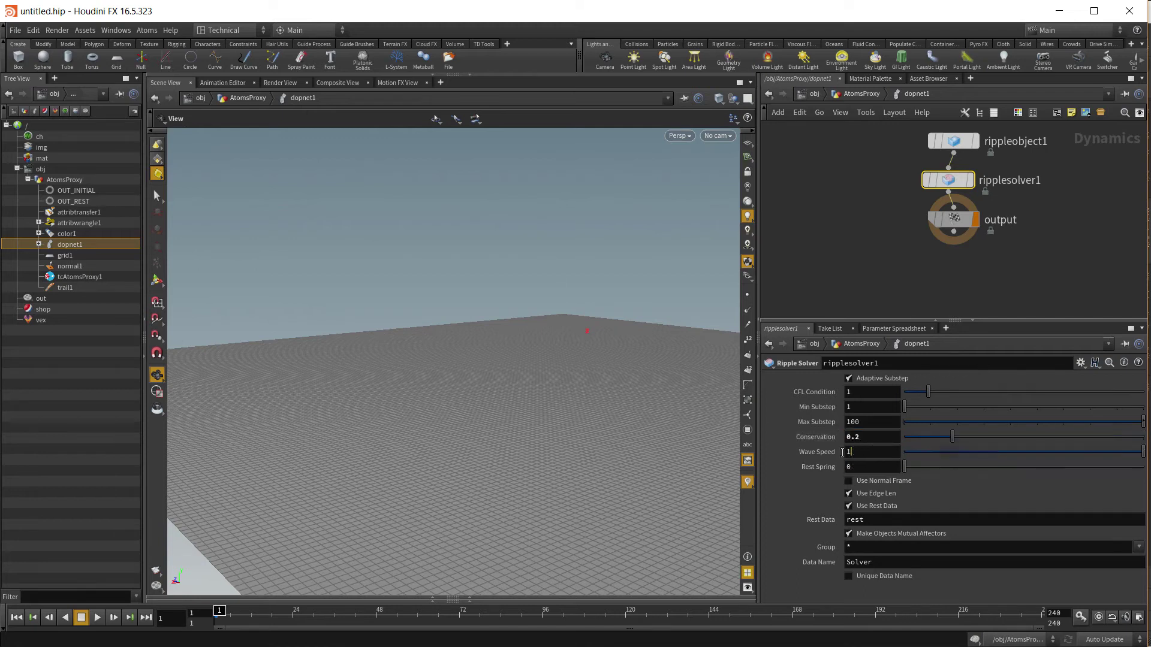
click(845, 452)
Return to the AtomsProxy geometry network and add a Normal node wired below the DOP network node
middle_drag(865, 240, 850, 240)
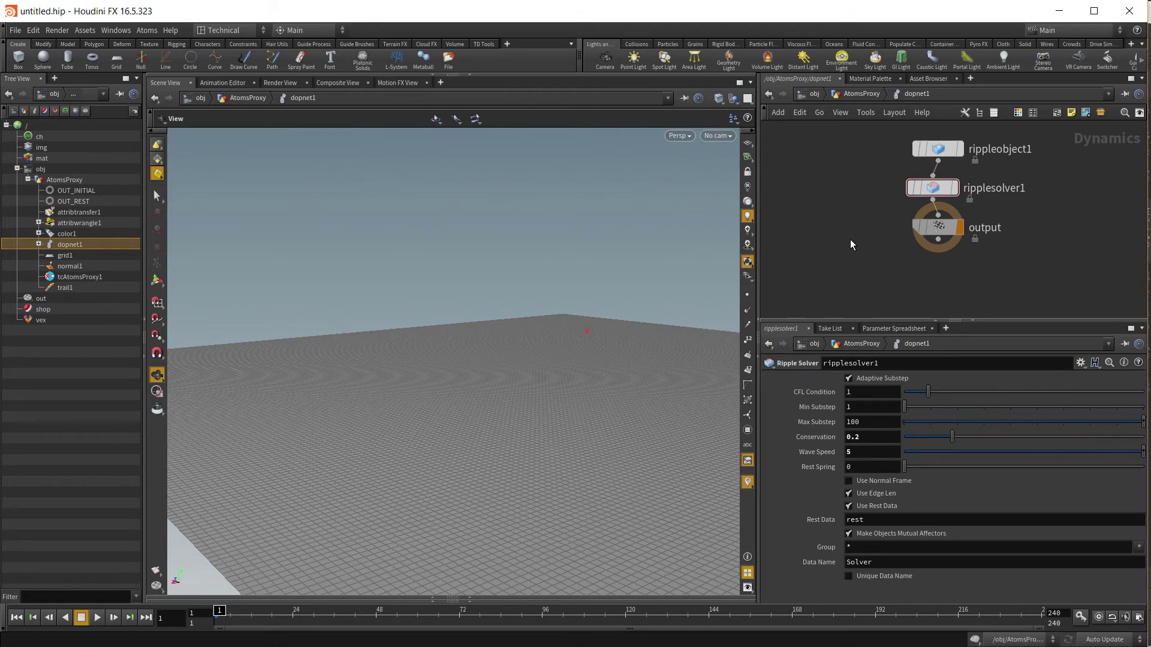
key(u)
key(Tab)
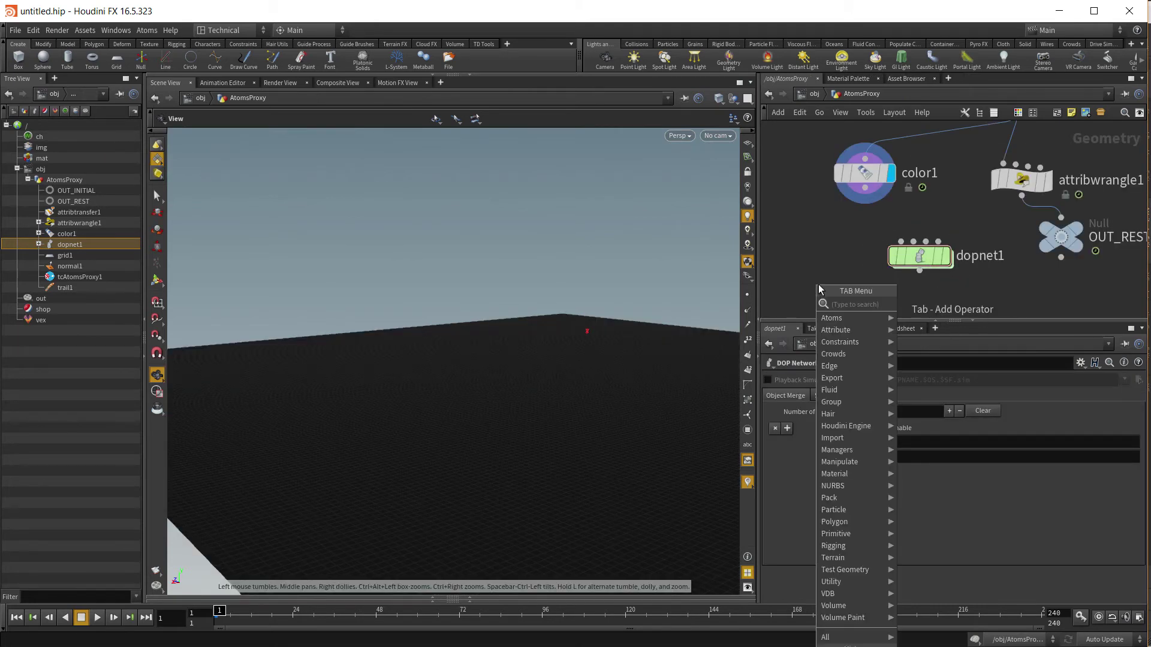
text(nor)
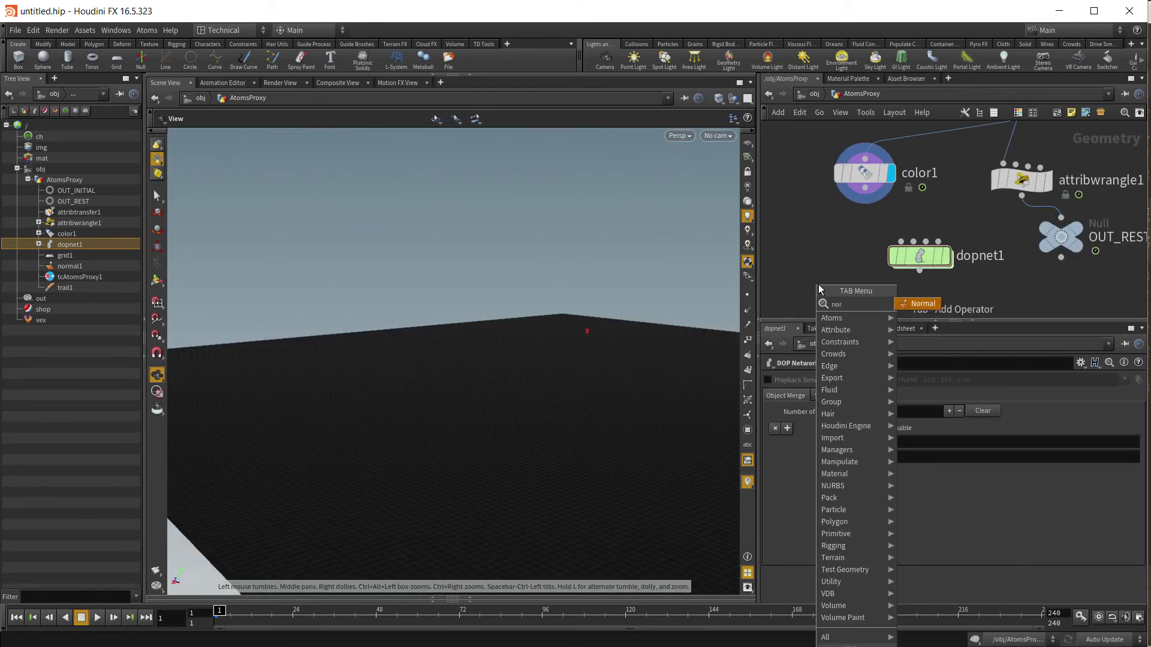
click(920, 304)
click(921, 296)
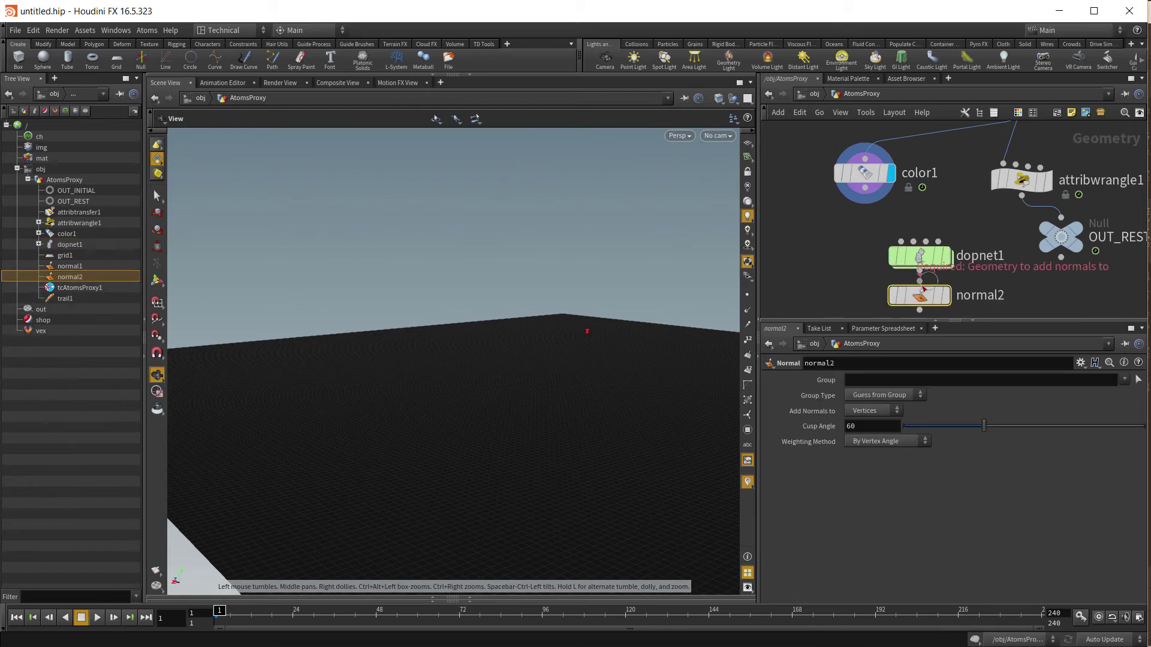
middle_drag(1000, 271, 1024, 215)
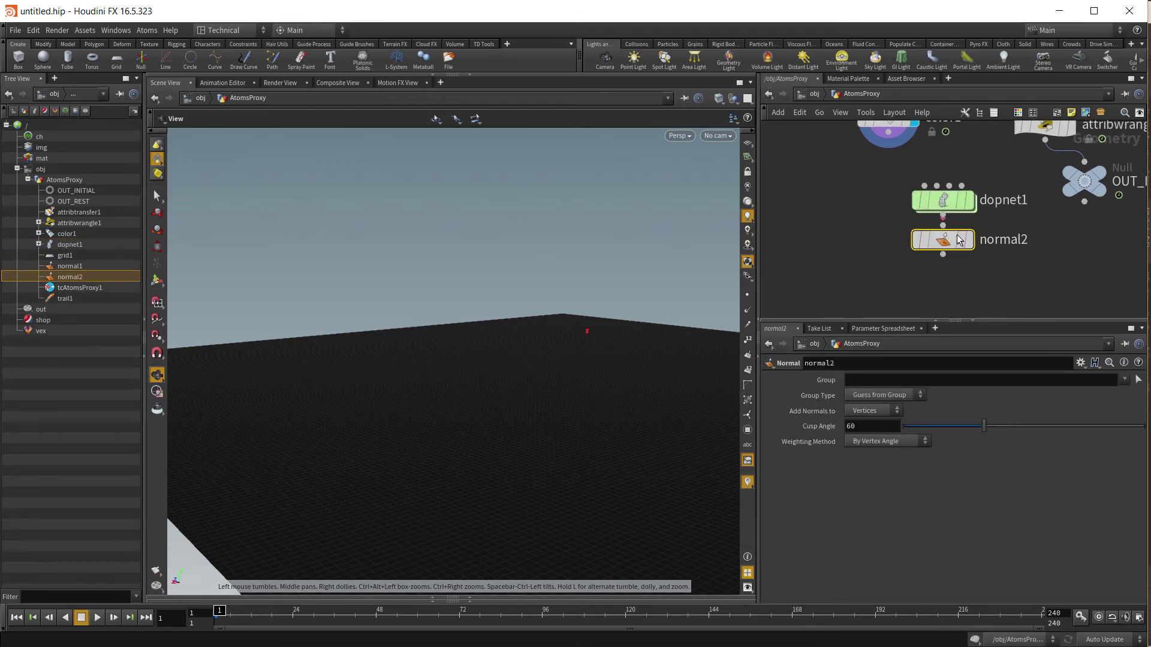
drag(943, 239, 943, 265)
drag(943, 215, 943, 248)
Display the new Normal node's output and set its cusp angle to 180
click(969, 264)
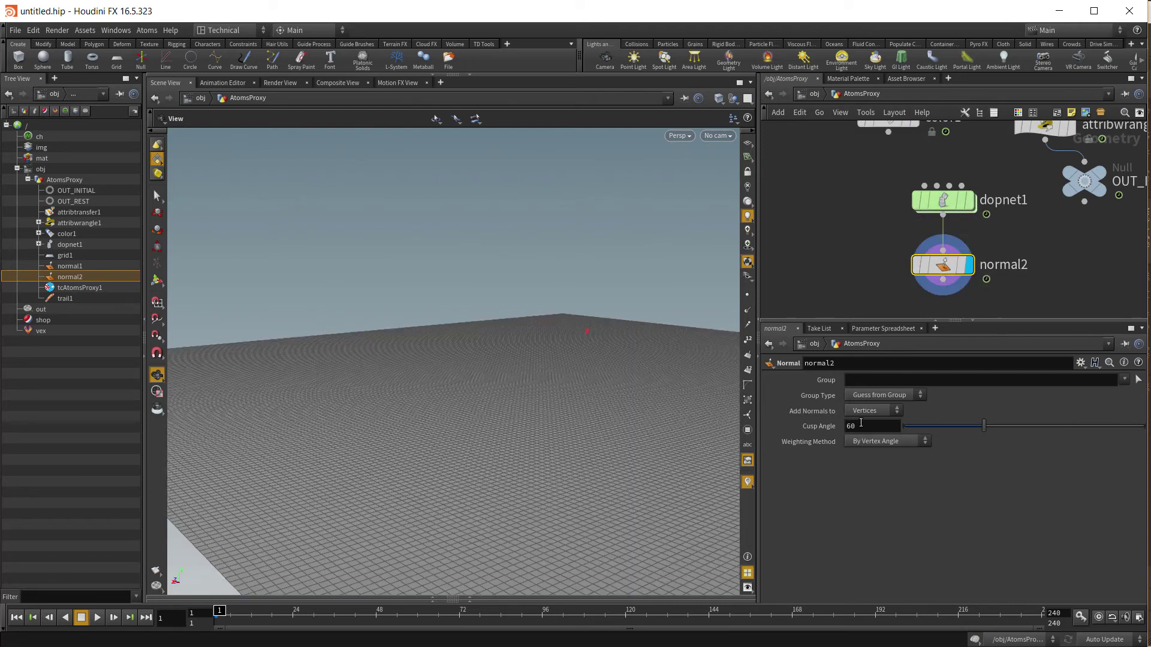
text(180)
key(Return)
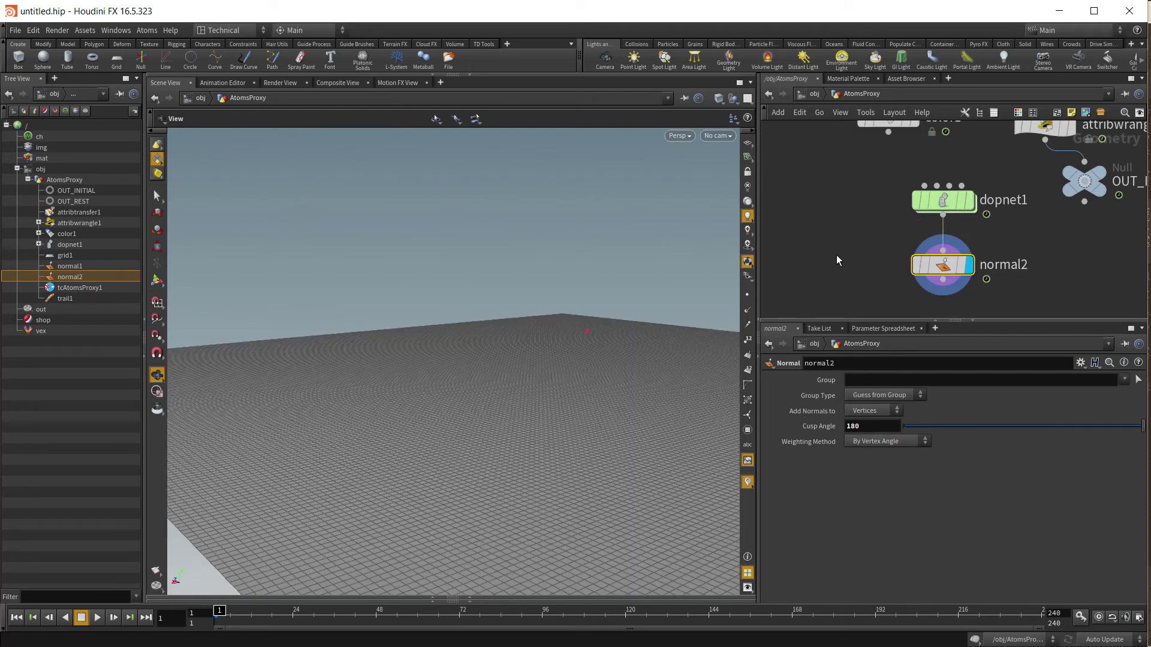
Add a Color node below the Normal node that follows the DOP network, wire them together and display it
middle_drag(838, 259, 840, 177)
key(Tab)
text(colo)
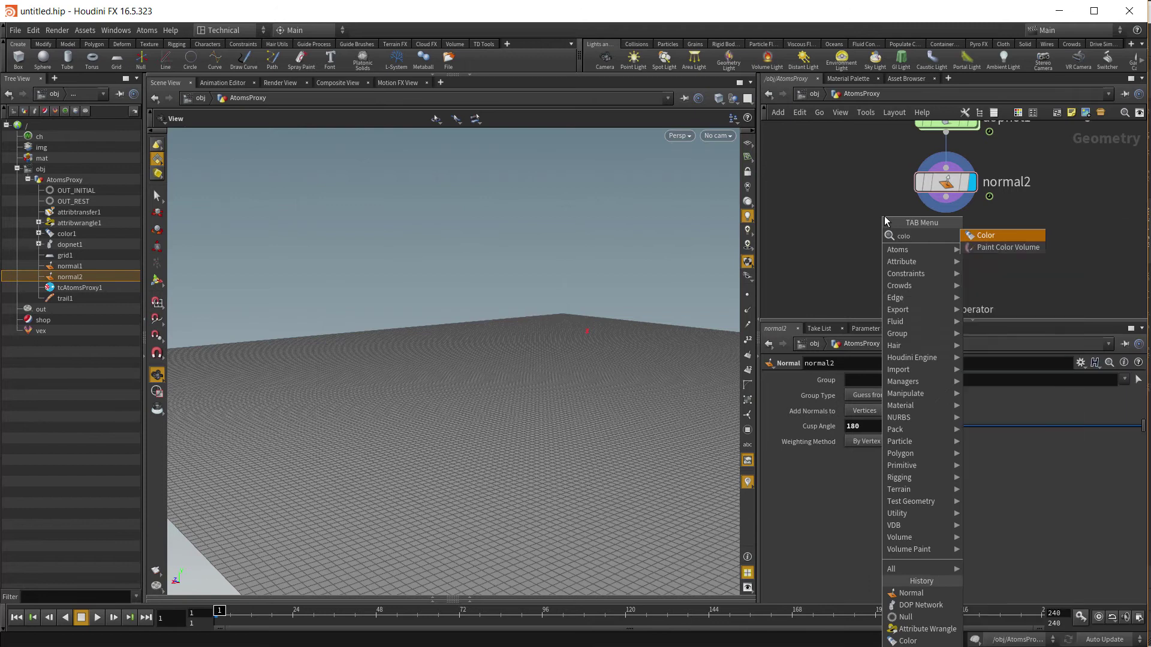
click(985, 235)
key(Return)
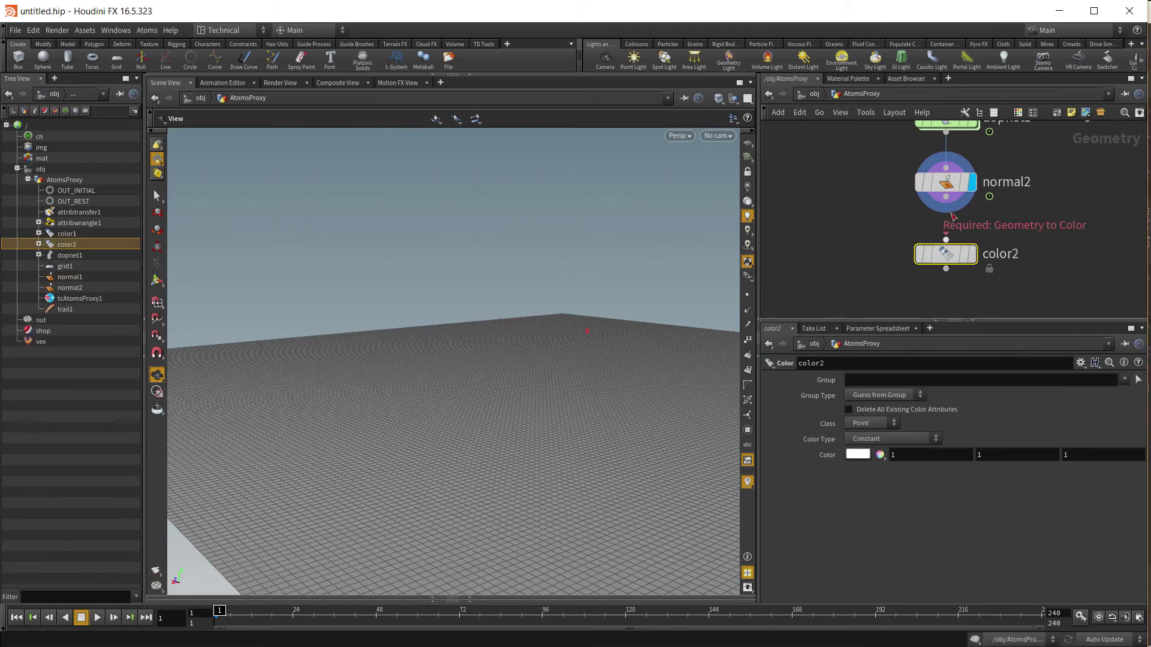
click(945, 197)
click(946, 240)
mouse_move(971, 262)
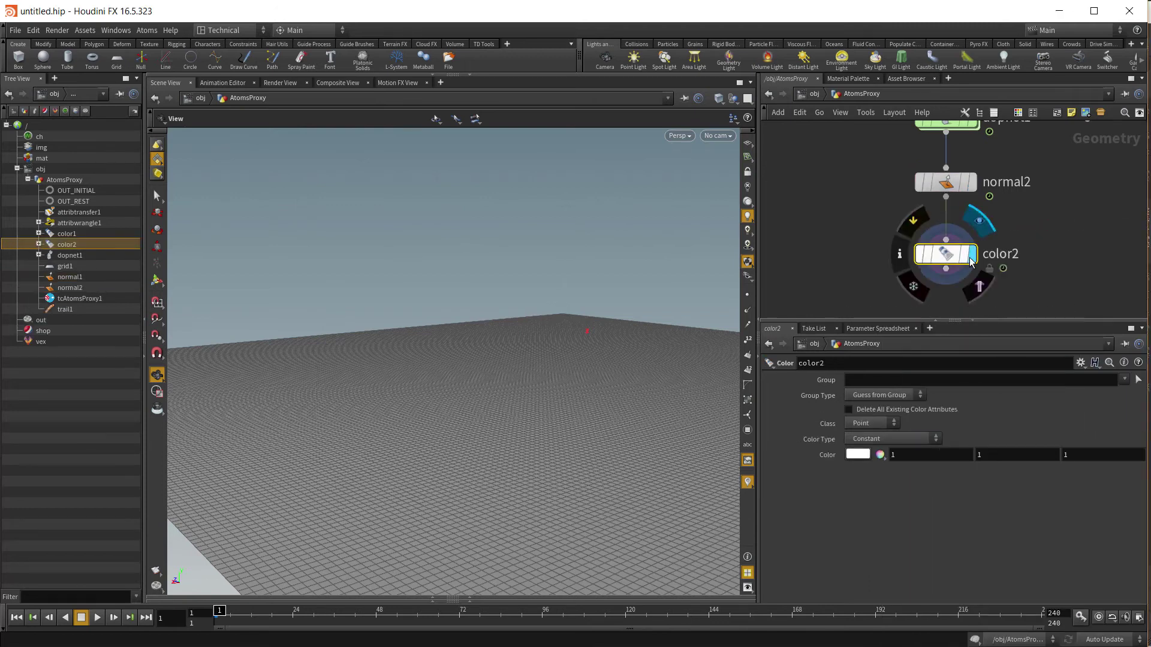
Set the new Color node's constant color to the blue swatch with RGB 0, 0.45, 0.9
click(857, 455)
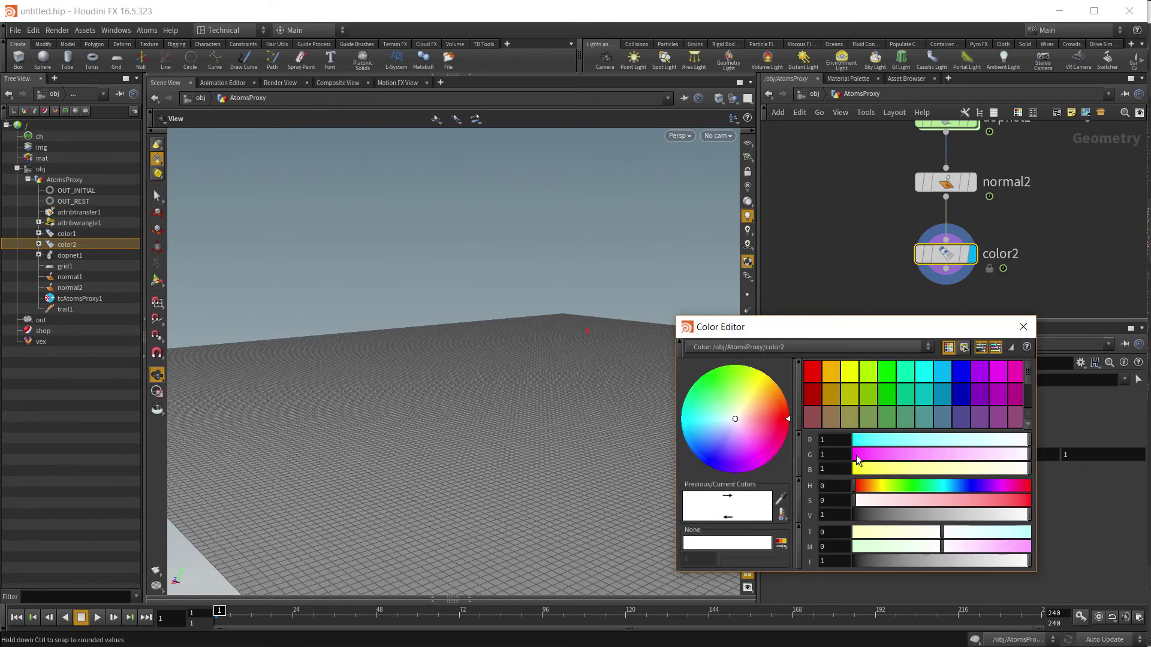
click(945, 374)
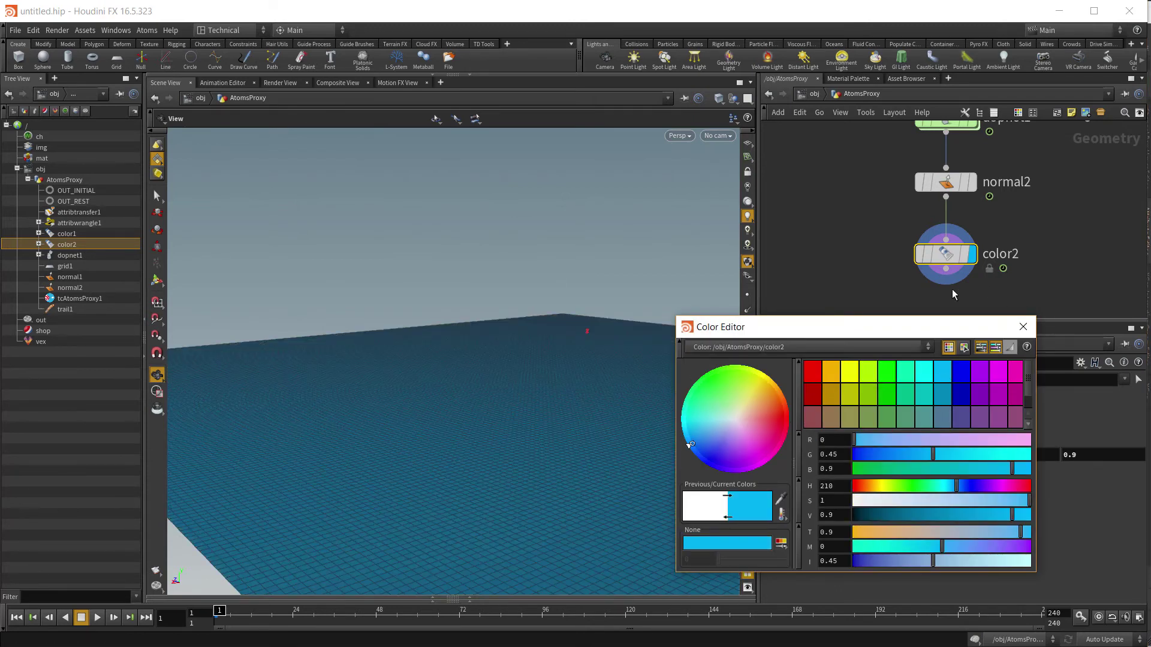
click(1023, 327)
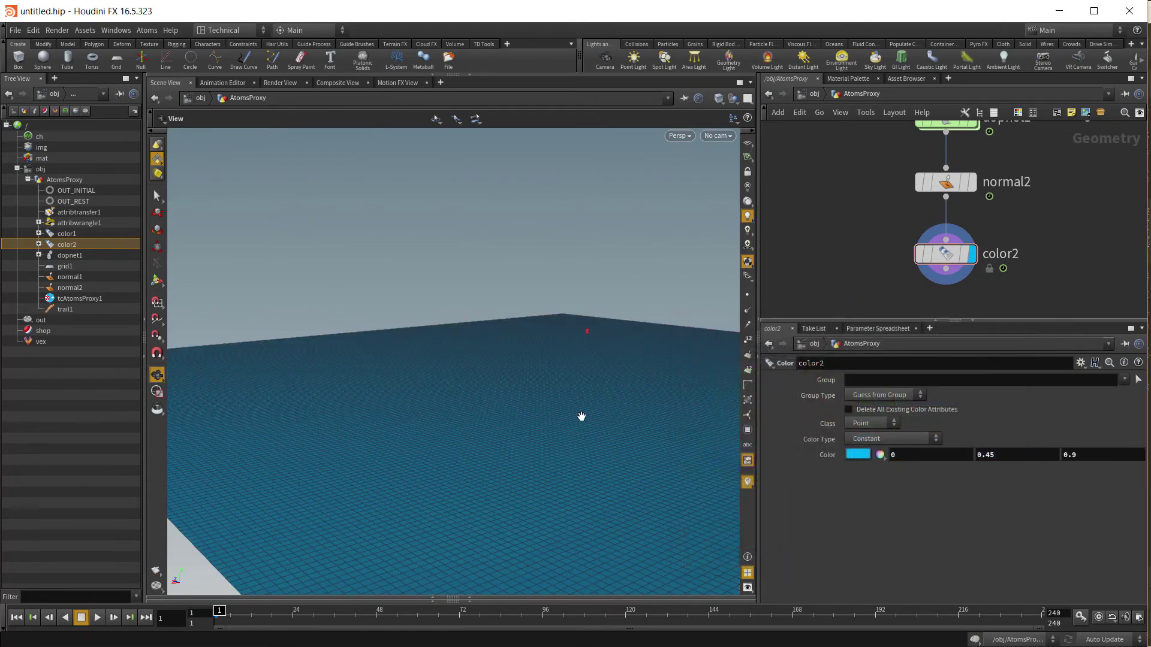
Play the simulation briefly to check the blue surface for ripples, and return to the first frame
drag(581, 416, 539, 467)
click(95, 620)
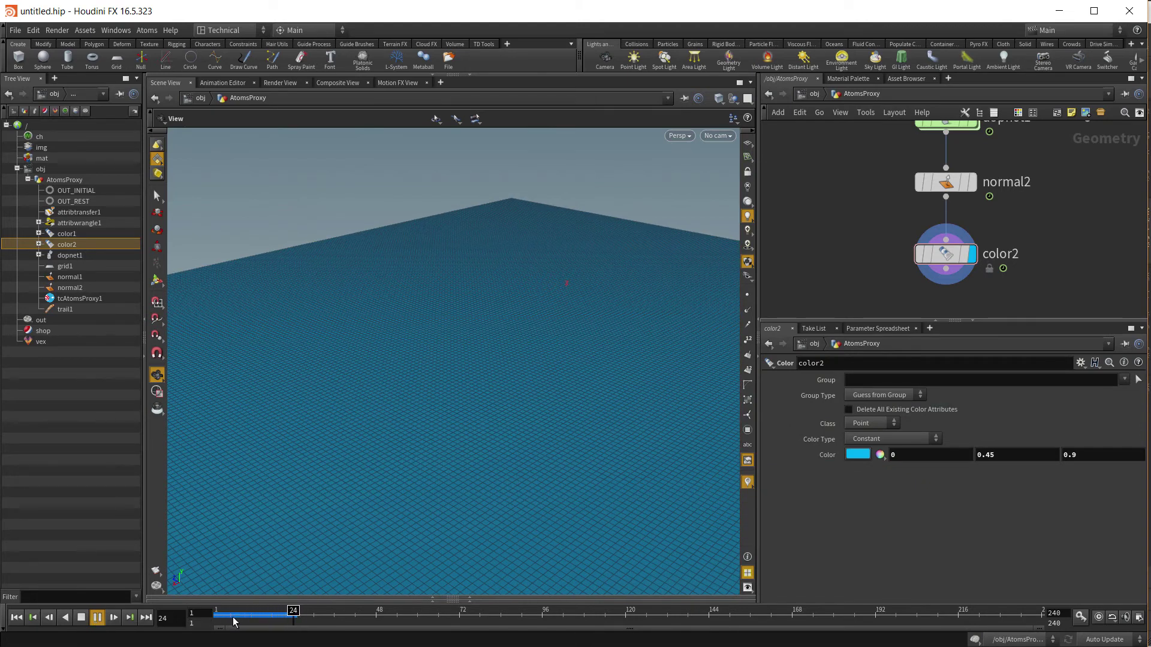
click(84, 618)
click(16, 618)
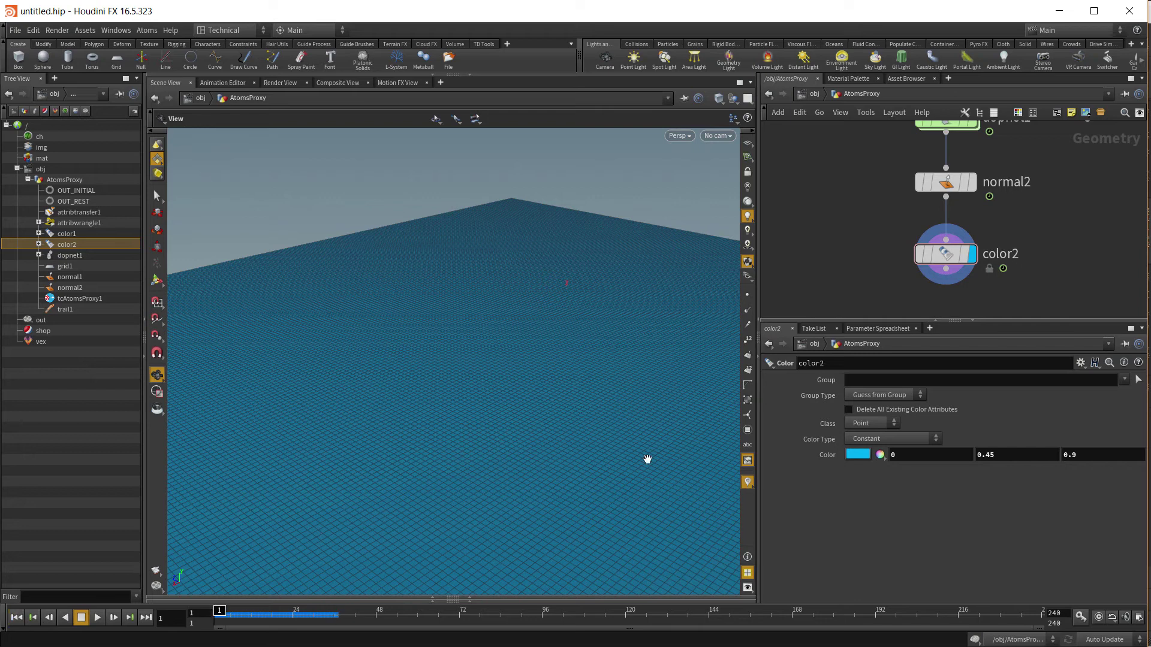
Insert a Transform node between the grid's Normal node and the OUT_INITIAL null
middle_drag(840, 239, 880, 347)
middle_drag(871, 190, 906, 305)
middle_drag(873, 196, 896, 249)
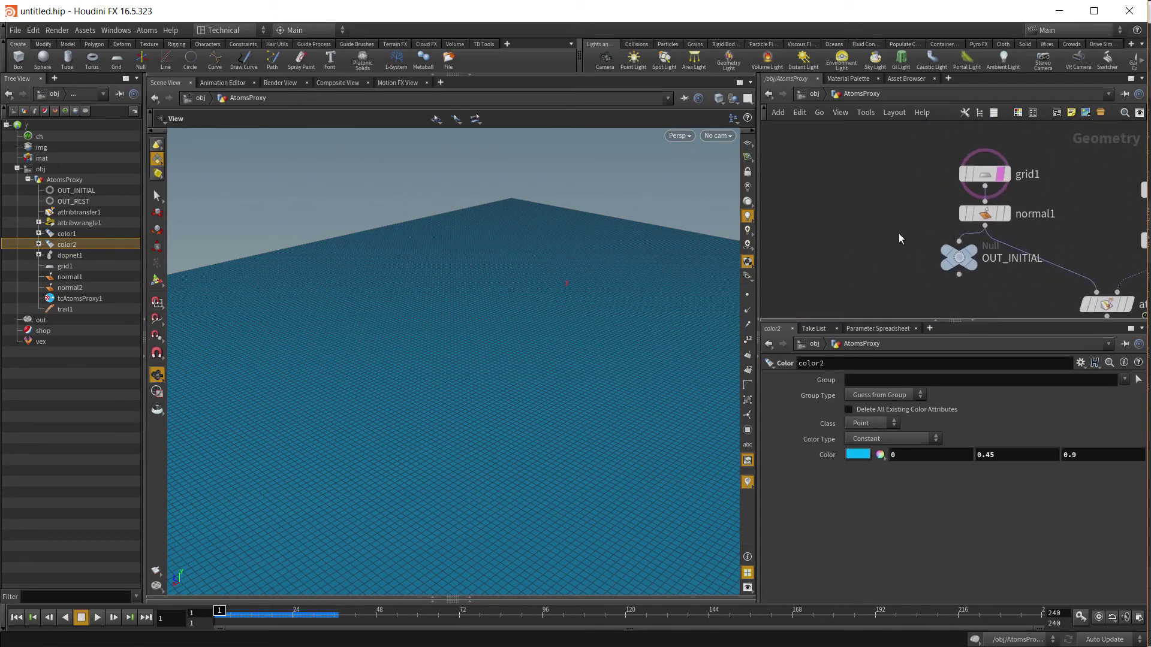
scroll(973, 263, up, 3)
key(Tab)
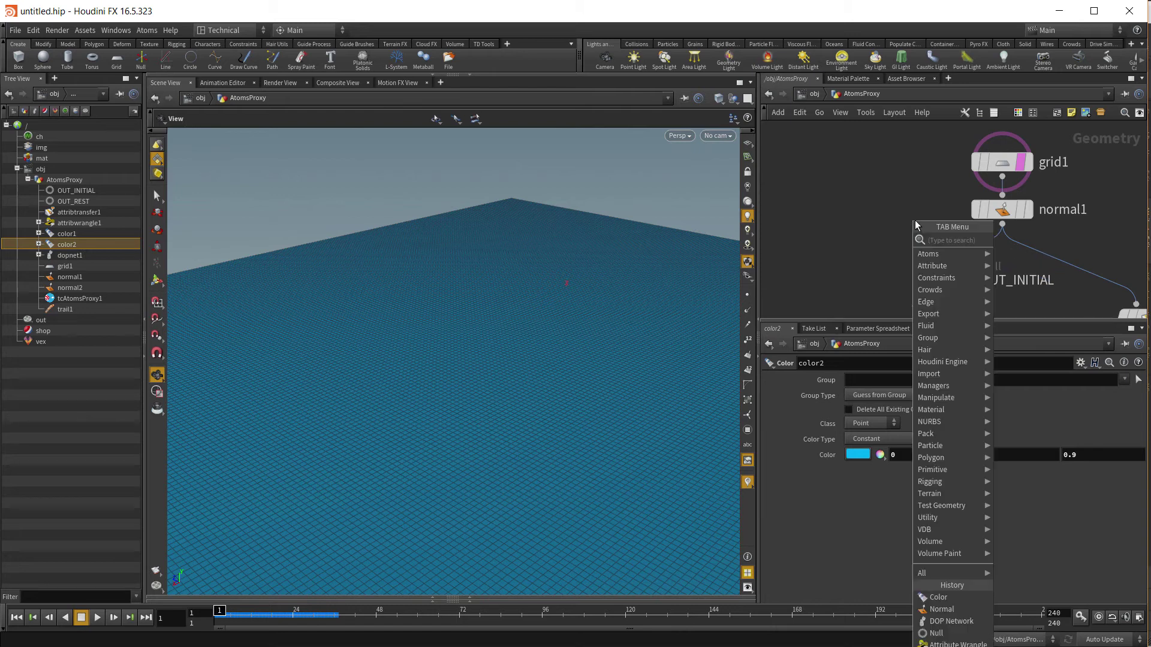
text(tran)
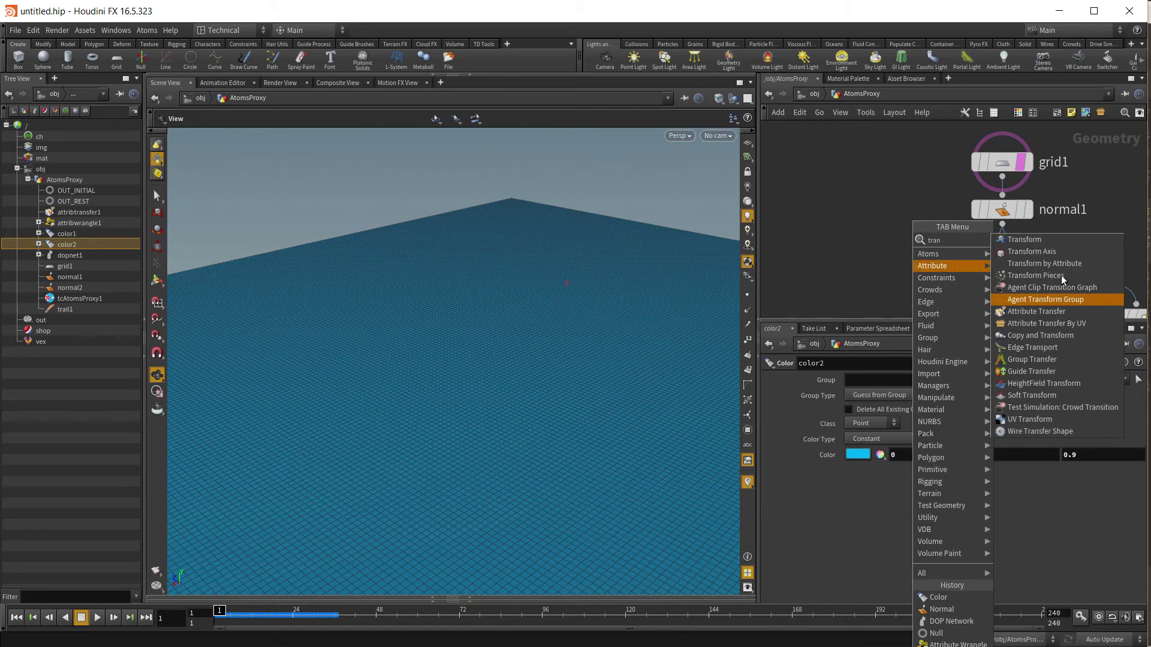
click(1026, 239)
click(969, 276)
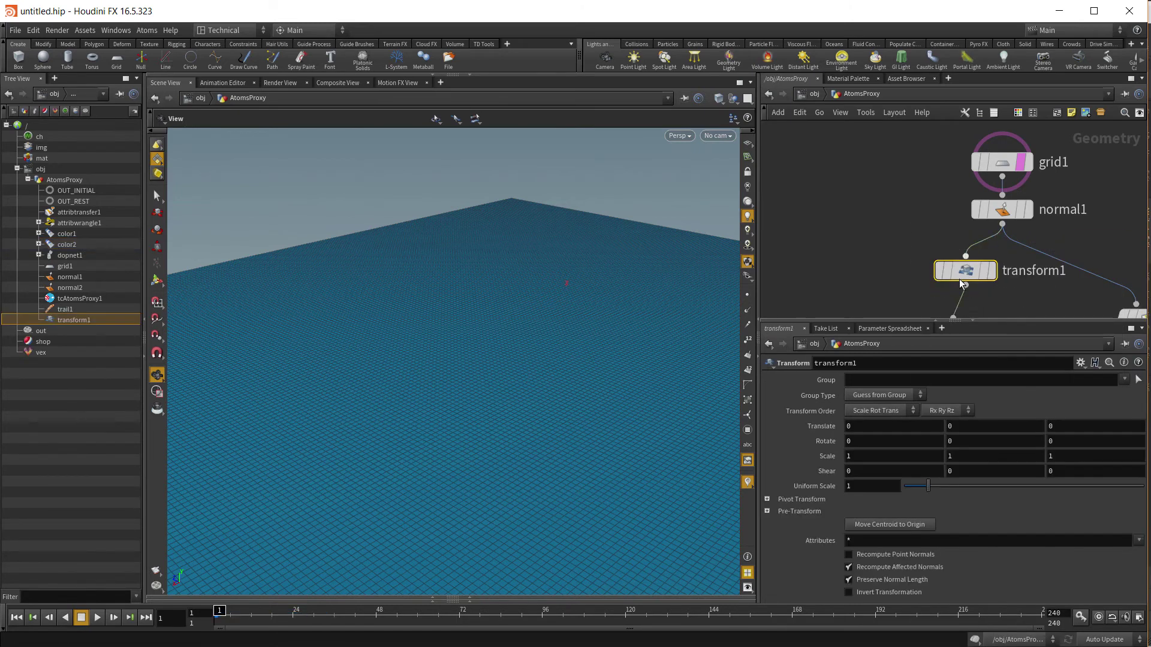
Set the X scale of the Transform node above OUT_INITIAL to 0.1
middle_drag(916, 281, 908, 240)
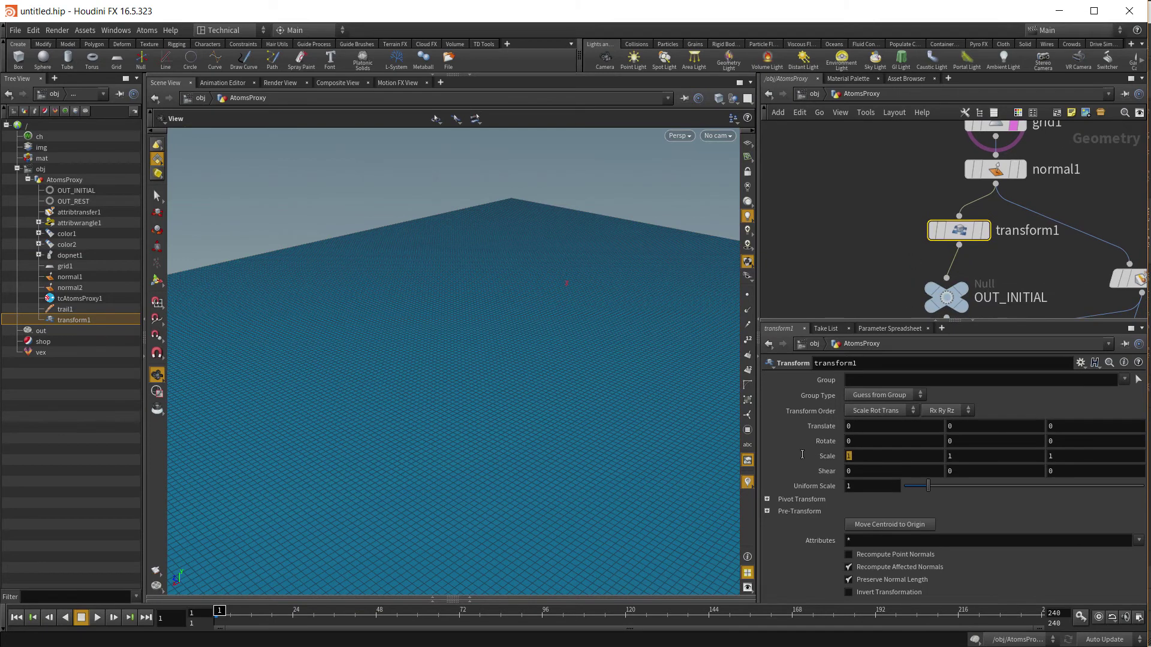
text(0.0)
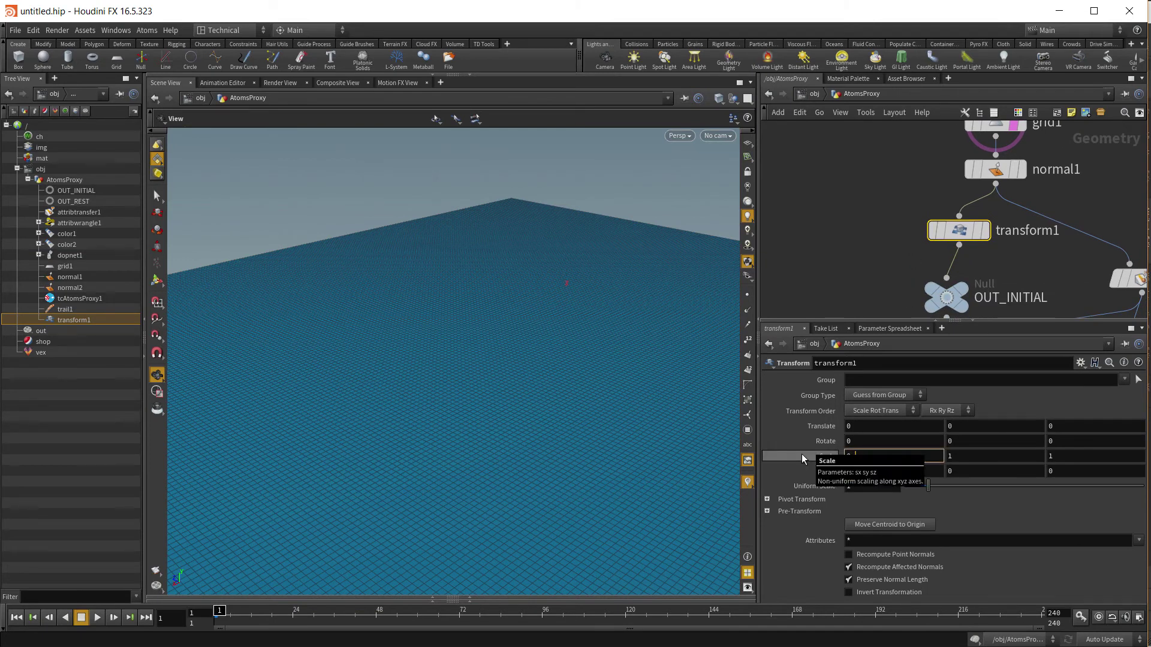
key(Return)
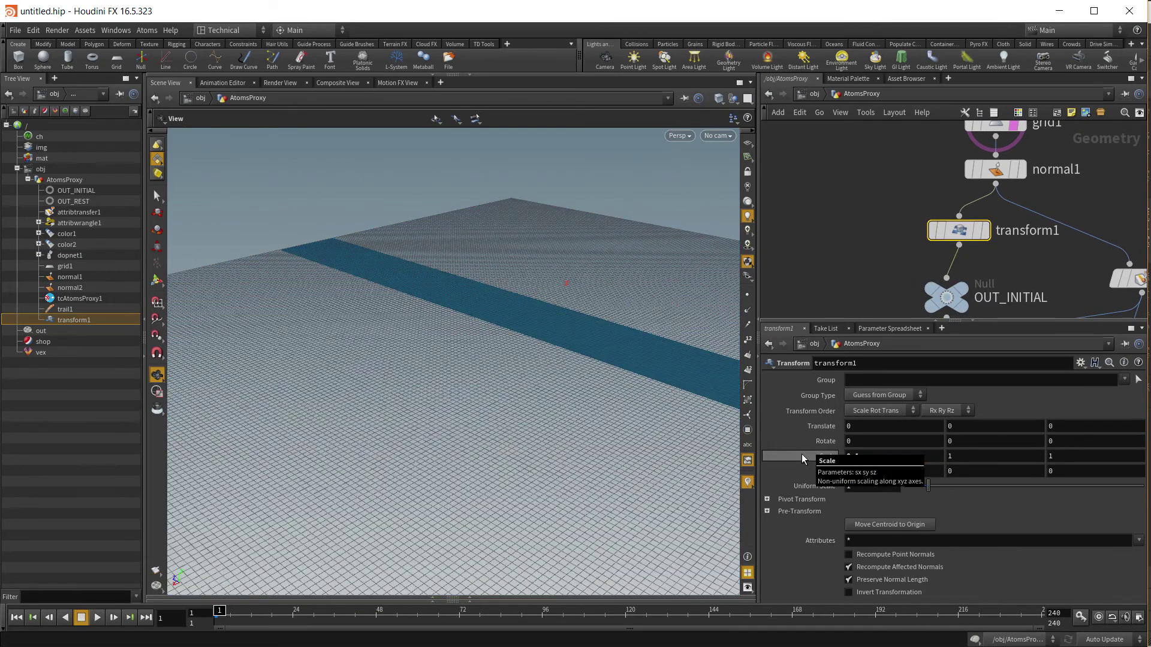
Copy the Transform node's X scale and paste it as relative references ch("sx") into its Y and Z scale
right_click(900, 455)
click(934, 523)
click(957, 457)
right_click(957, 456)
click(1019, 555)
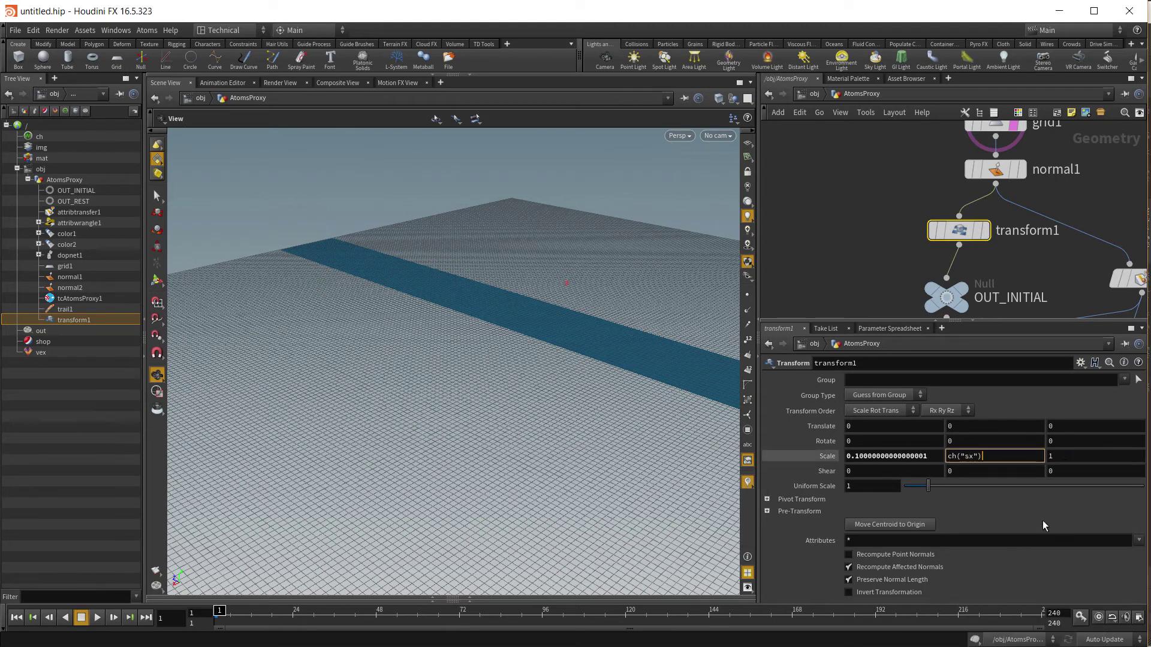
right_click(1067, 459)
click(1106, 555)
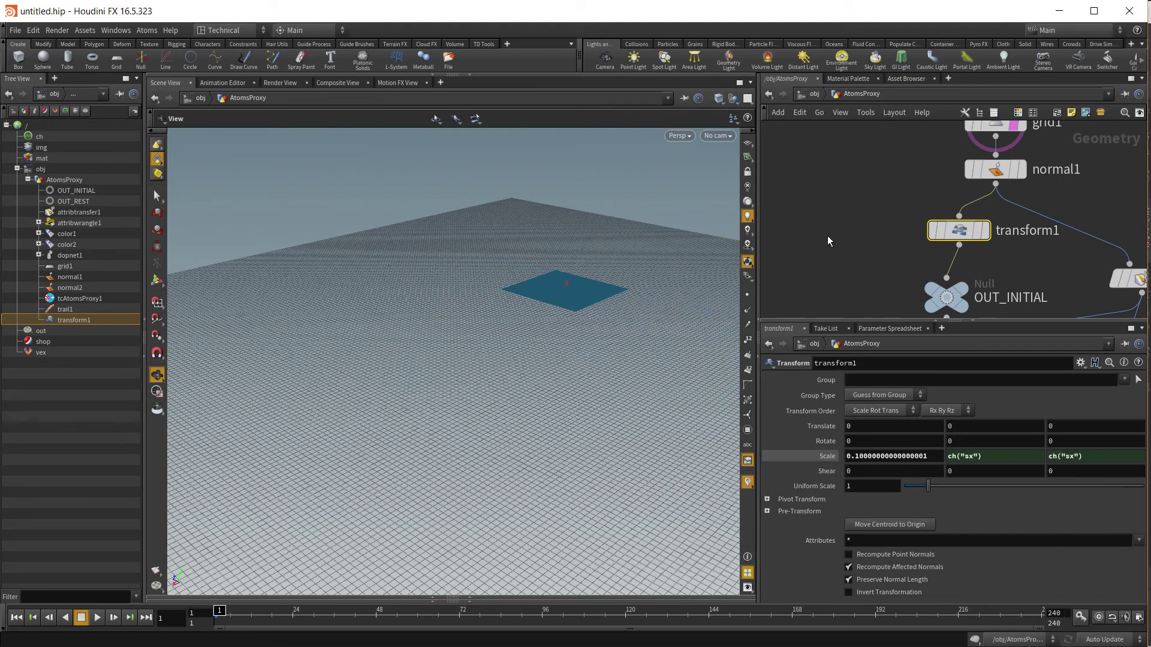
Insert a second Transform node between the Attribute Wrangle node and the OUT_REST null
middle_drag(890, 254, 814, 122)
middle_drag(1000, 265, 939, 223)
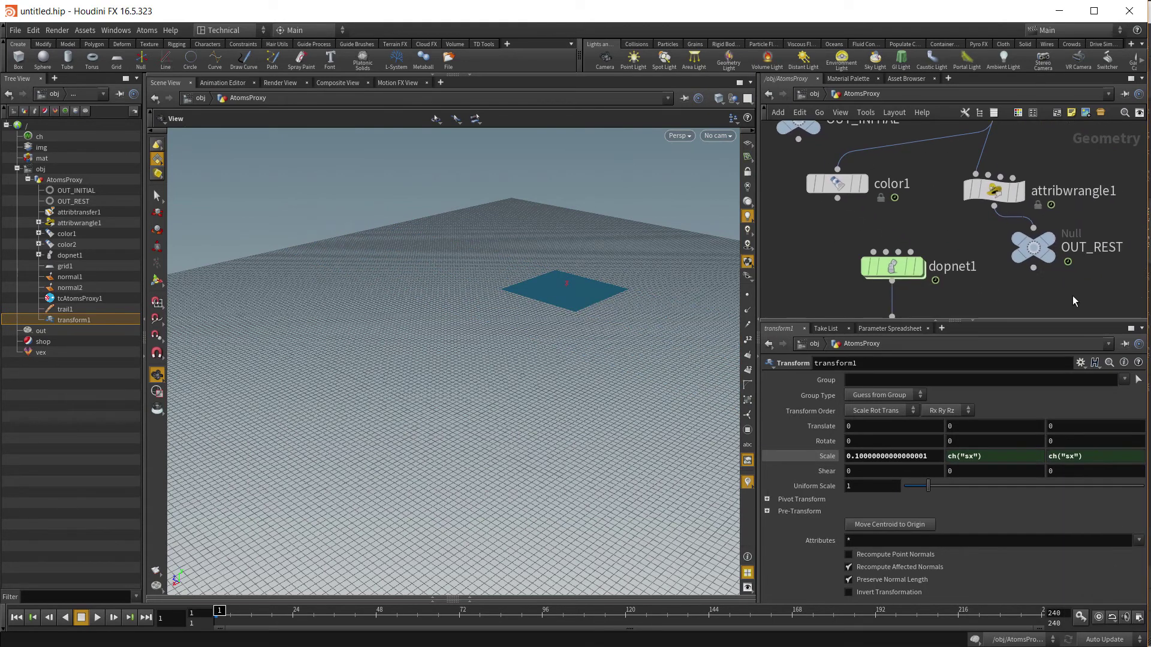
key(Tab)
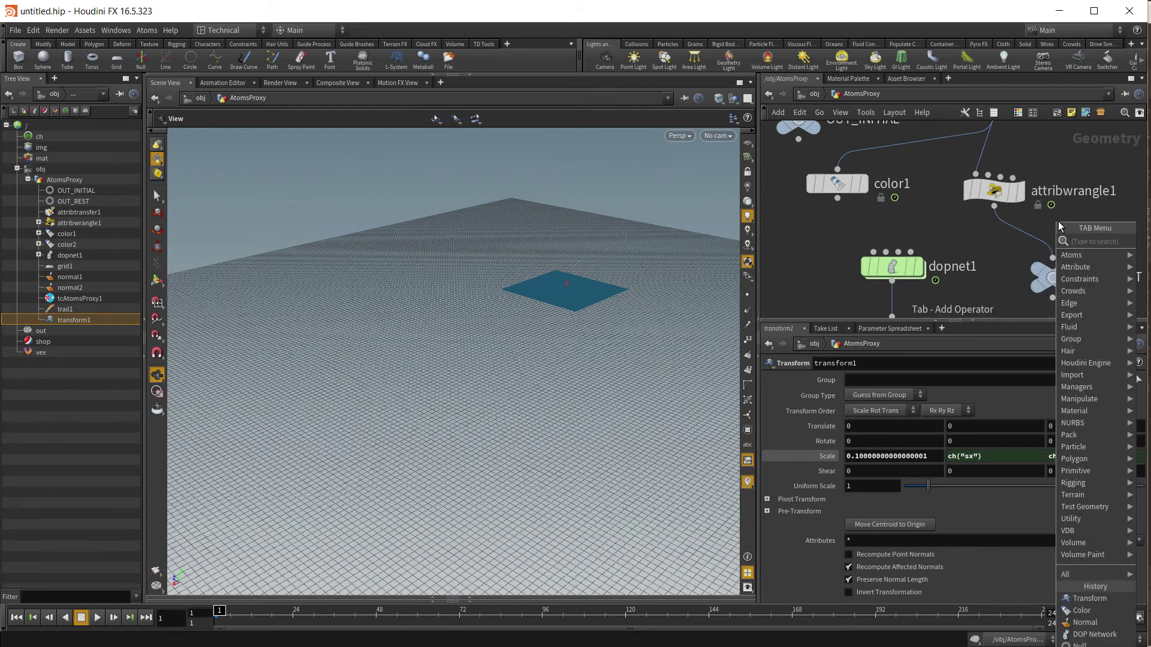
text(null)
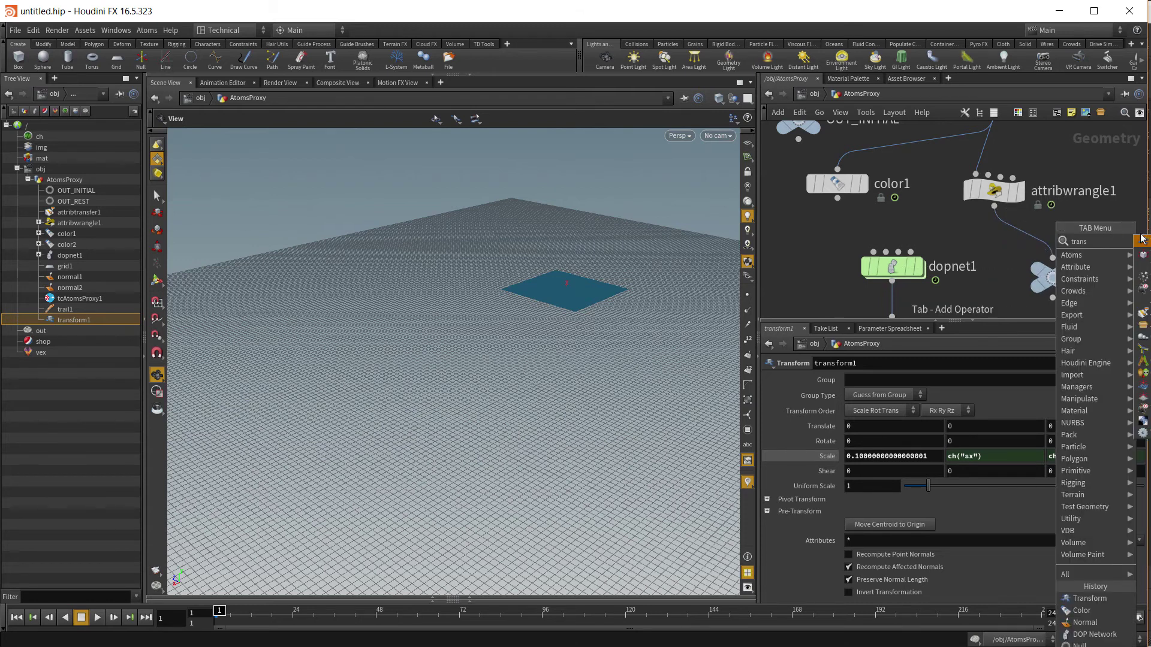
key(Return)
click(1028, 257)
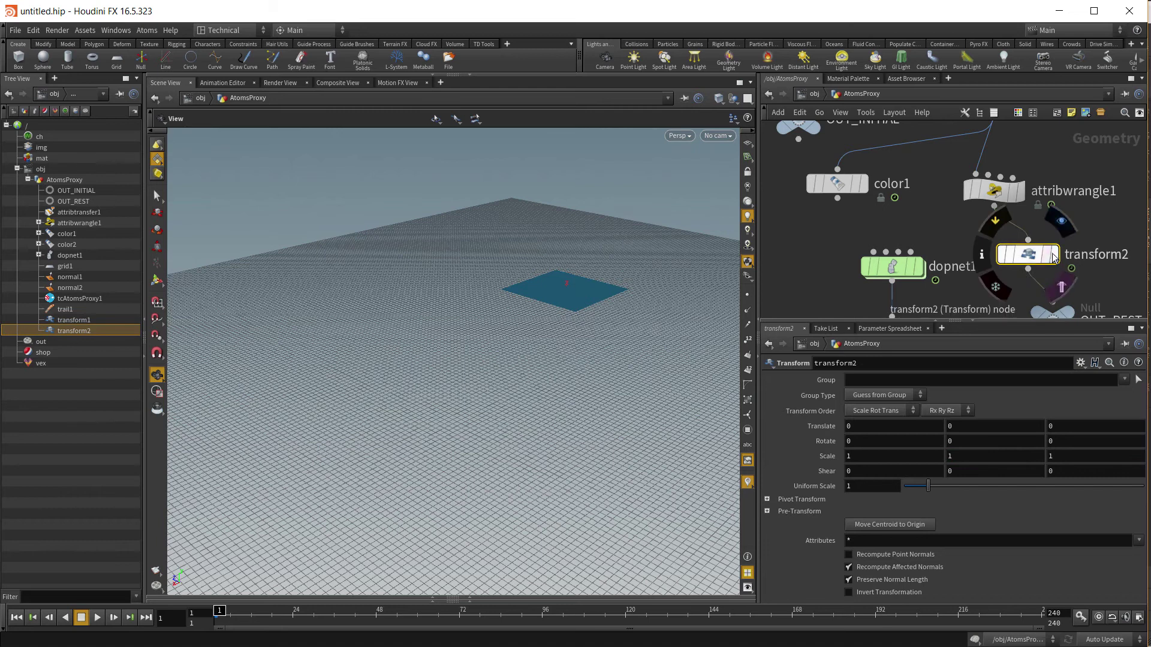
Link the second Transform's X, Y and Z scale to the first one with relative references ch("../transform1/sx")
right_click(870, 459)
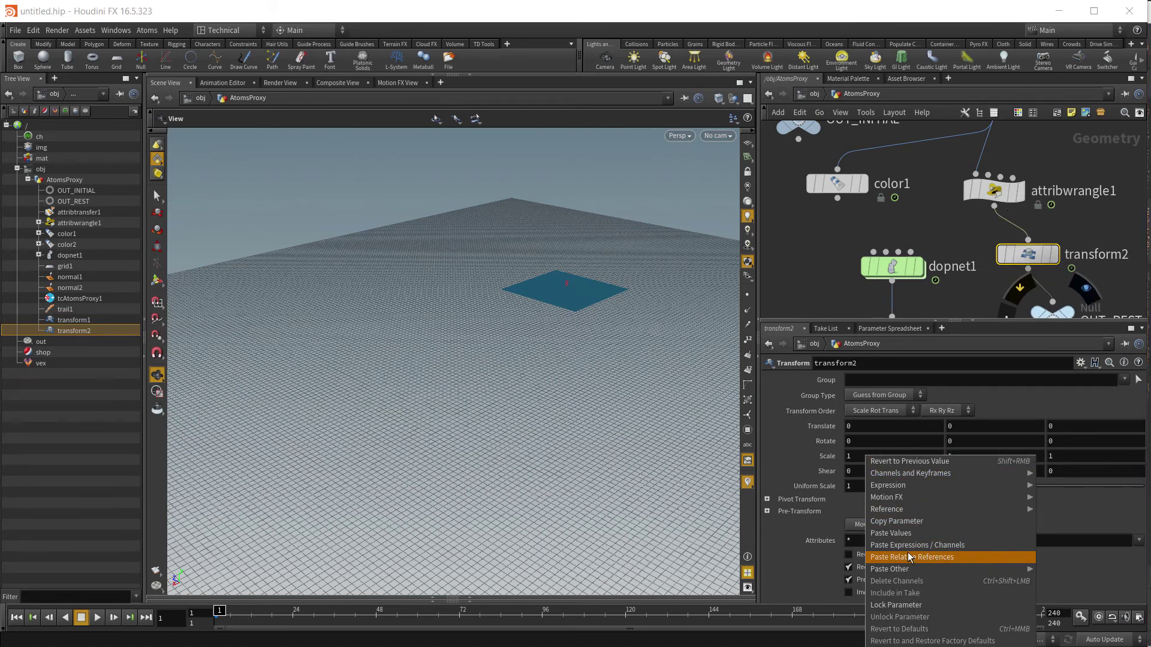
click(935, 553)
right_click(971, 459)
click(1026, 558)
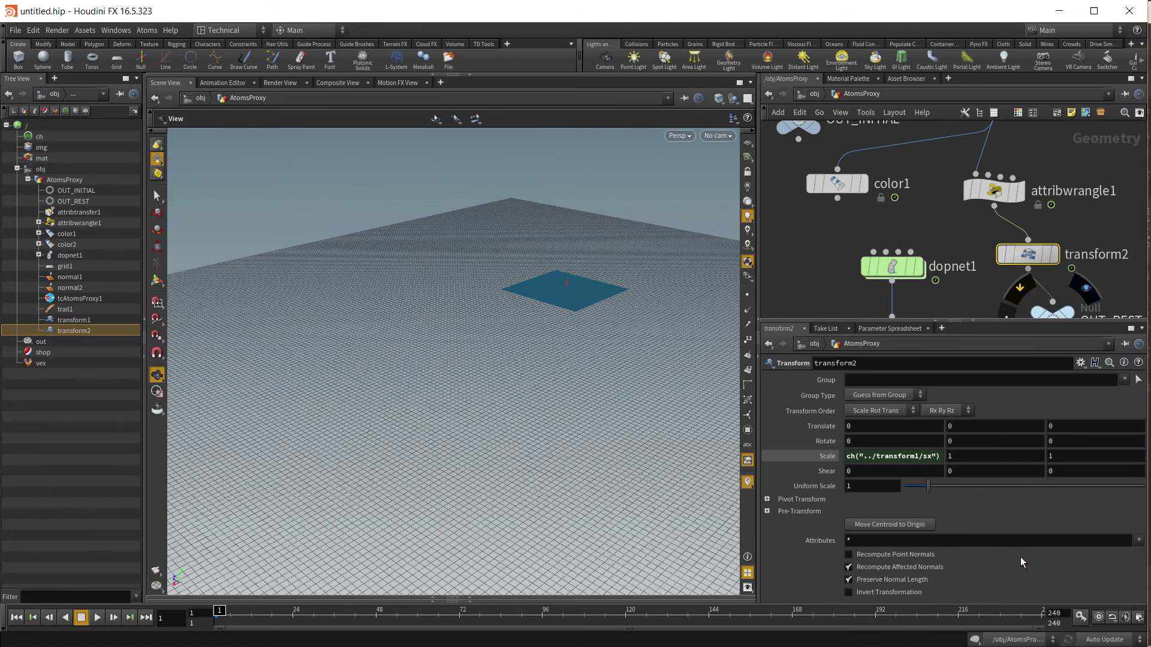
right_click(1072, 456)
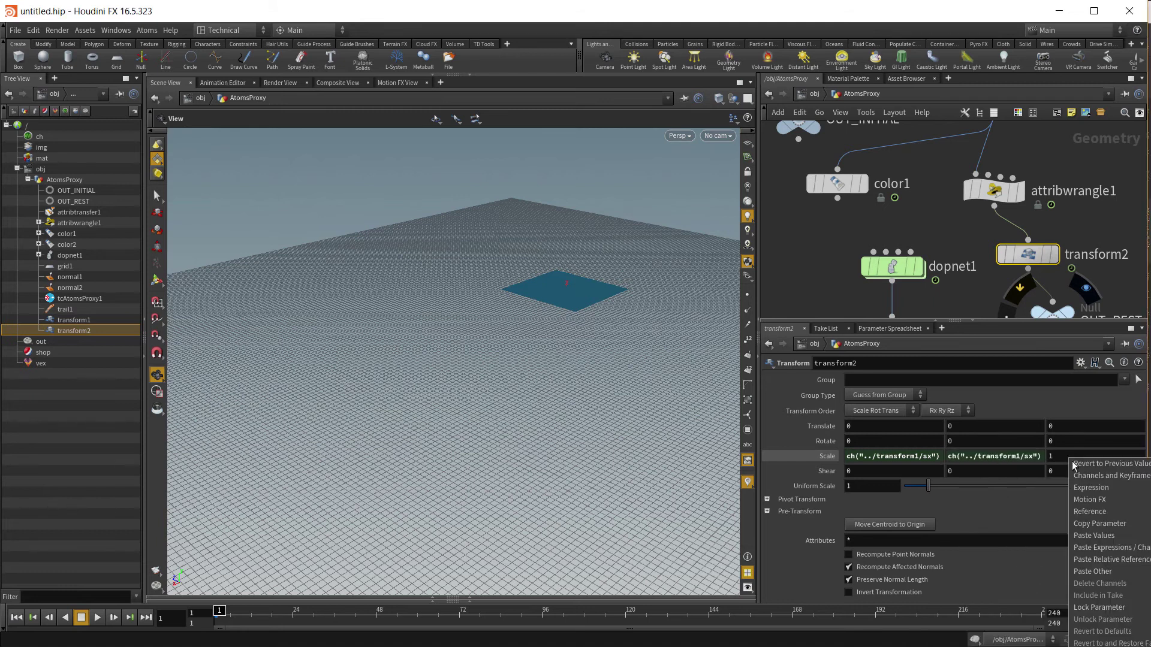
click(1106, 552)
Insert a third Transform node between the DOP network node and the Normal node below it, spacing the nodes out
middle_drag(975, 298, 1023, 190)
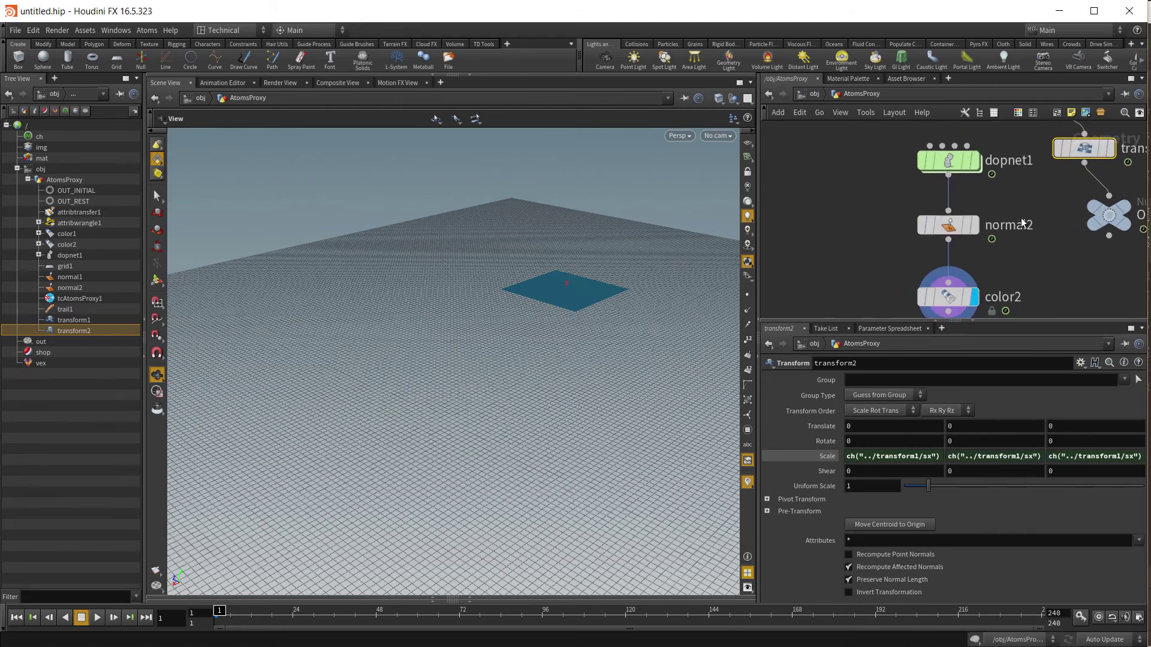
middle_drag(1019, 258, 1028, 229)
mouse_move(957, 200)
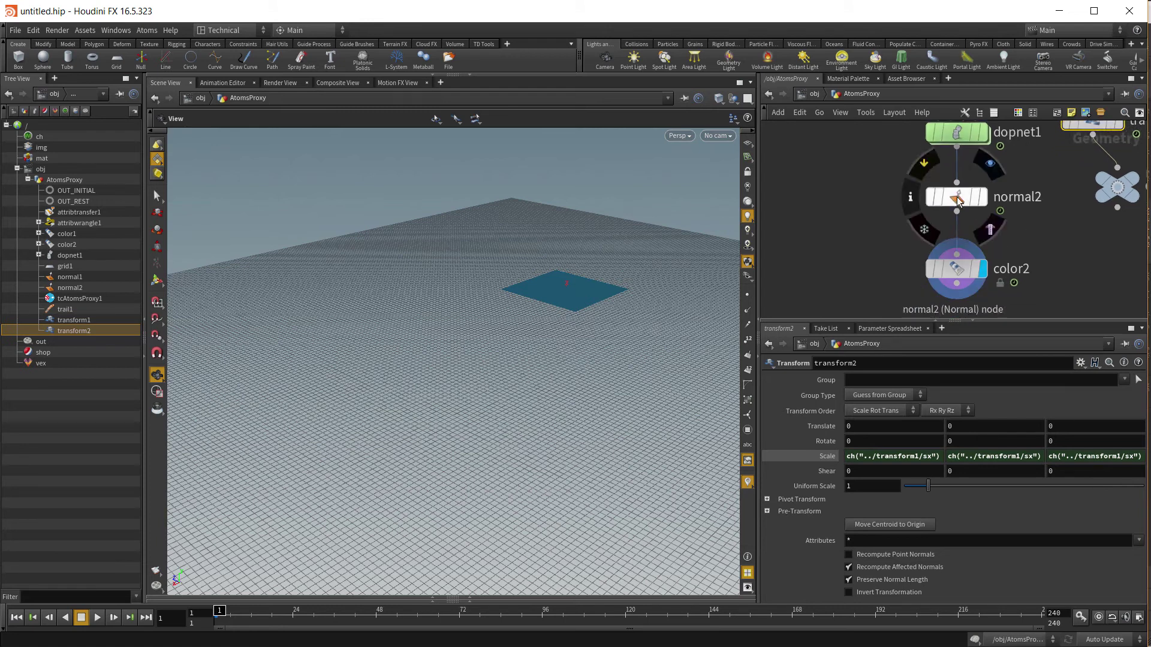
key(Tab)
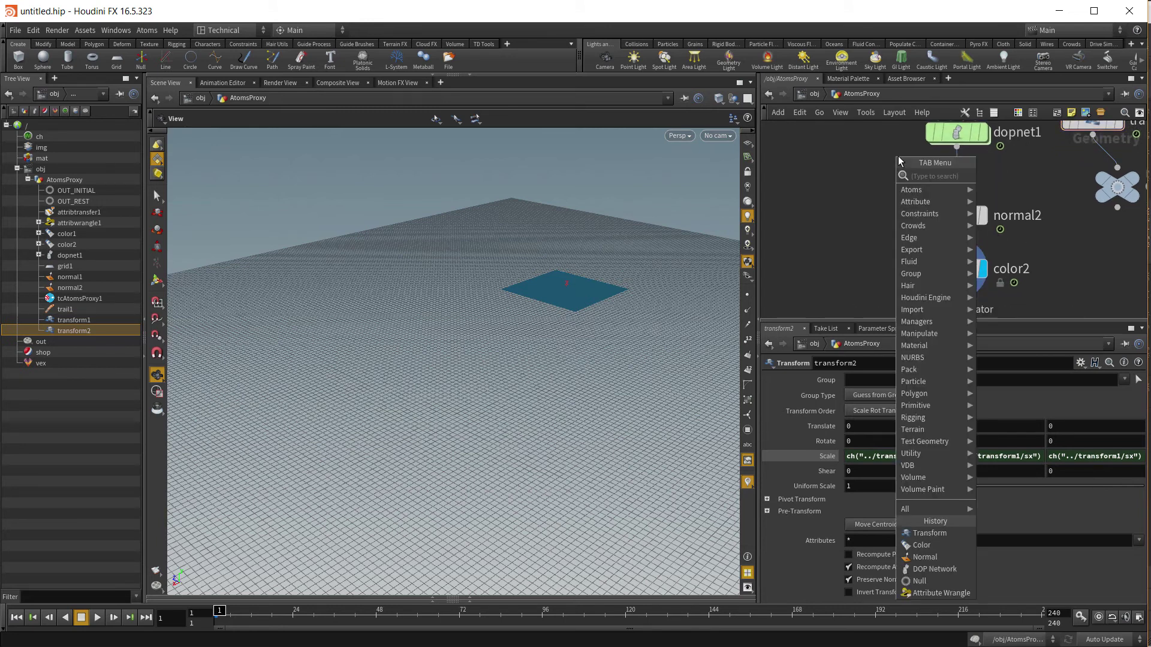
text(trans)
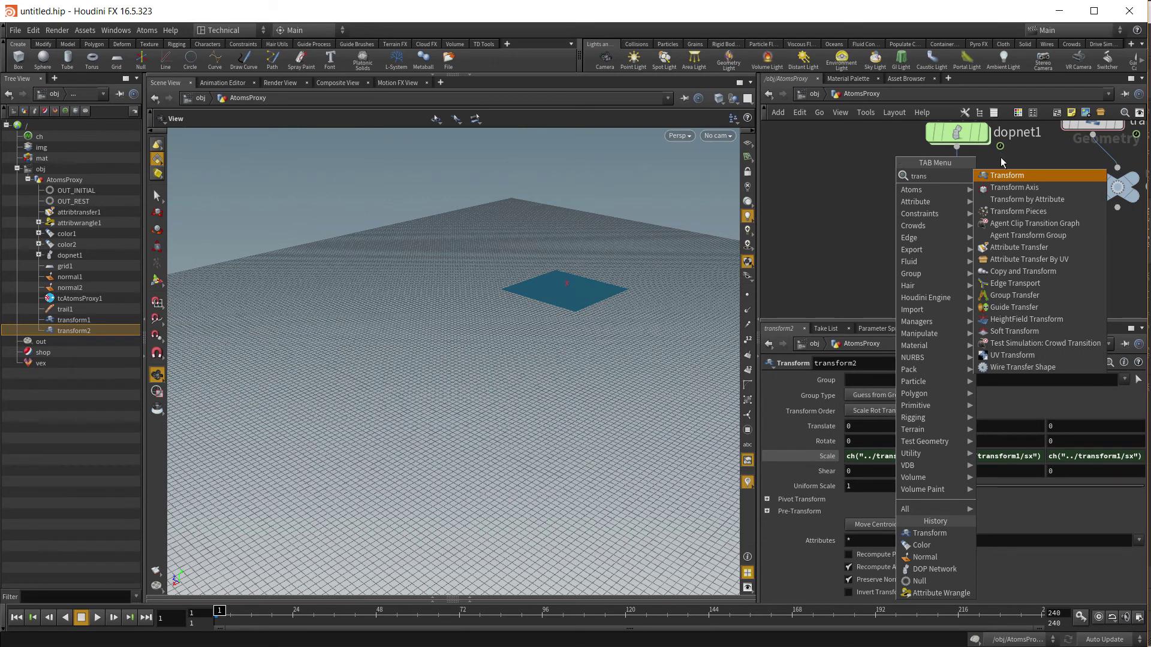
click(1004, 175)
click(953, 171)
mouse_move(988, 217)
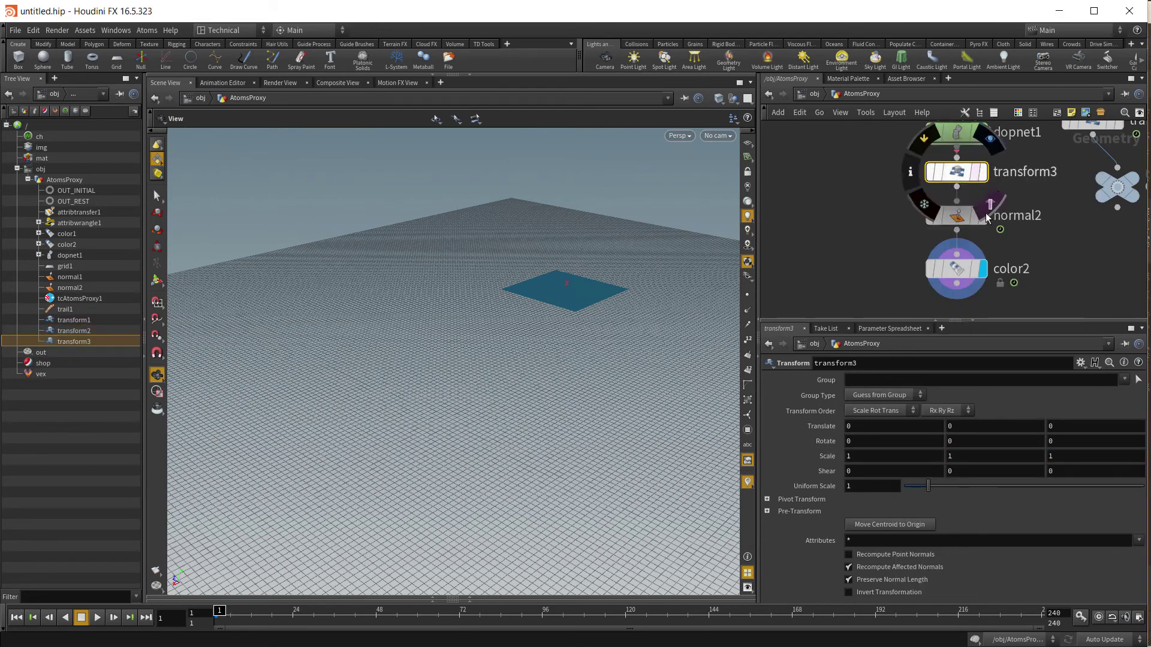
drag(957, 173, 955, 196)
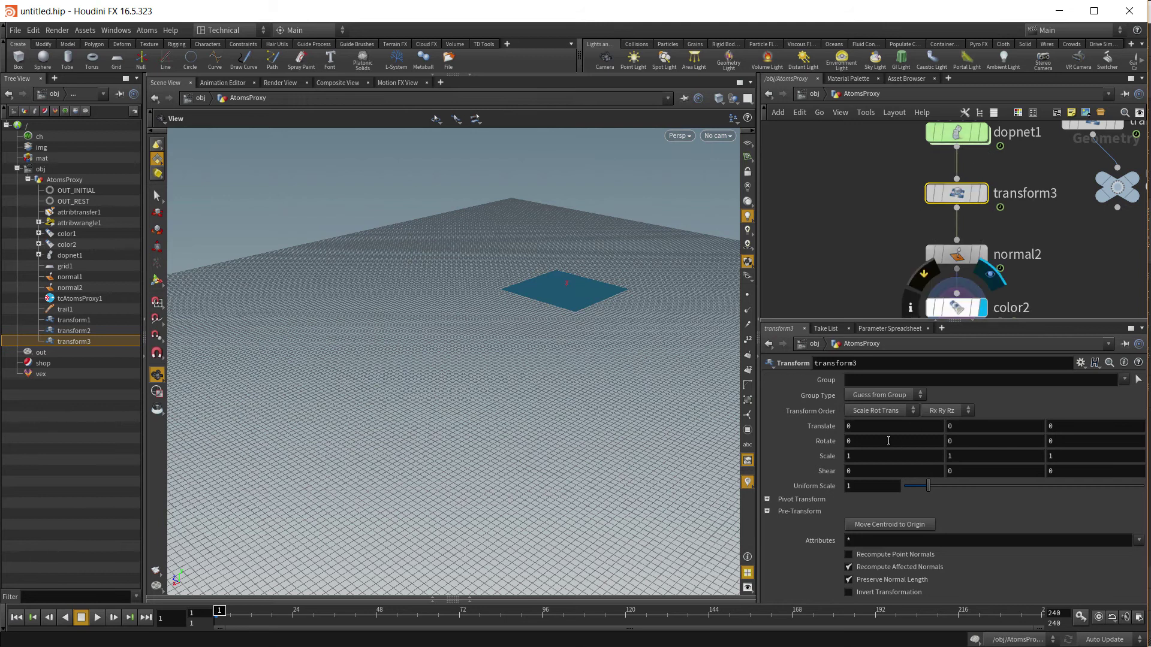
Set the third Transform's X, Y and Z scale to the inverse expression 1.0/ch("../transform1/sx")
click(862, 455)
text(1.0/)
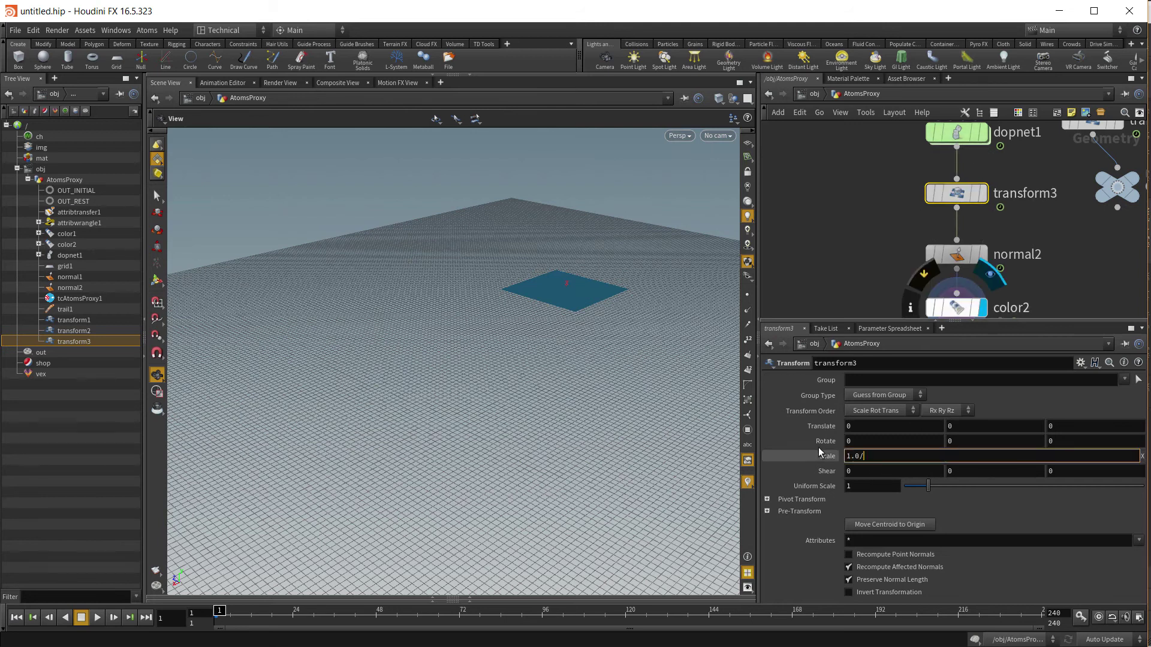
right_click(888, 456)
click(938, 559)
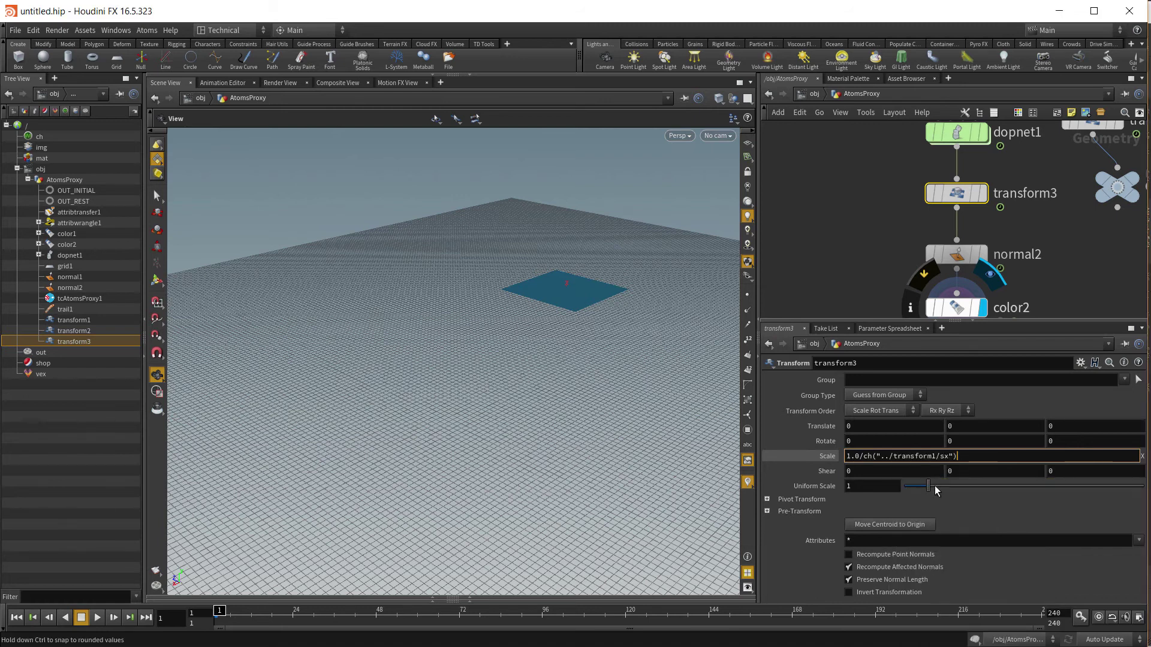
click(962, 457)
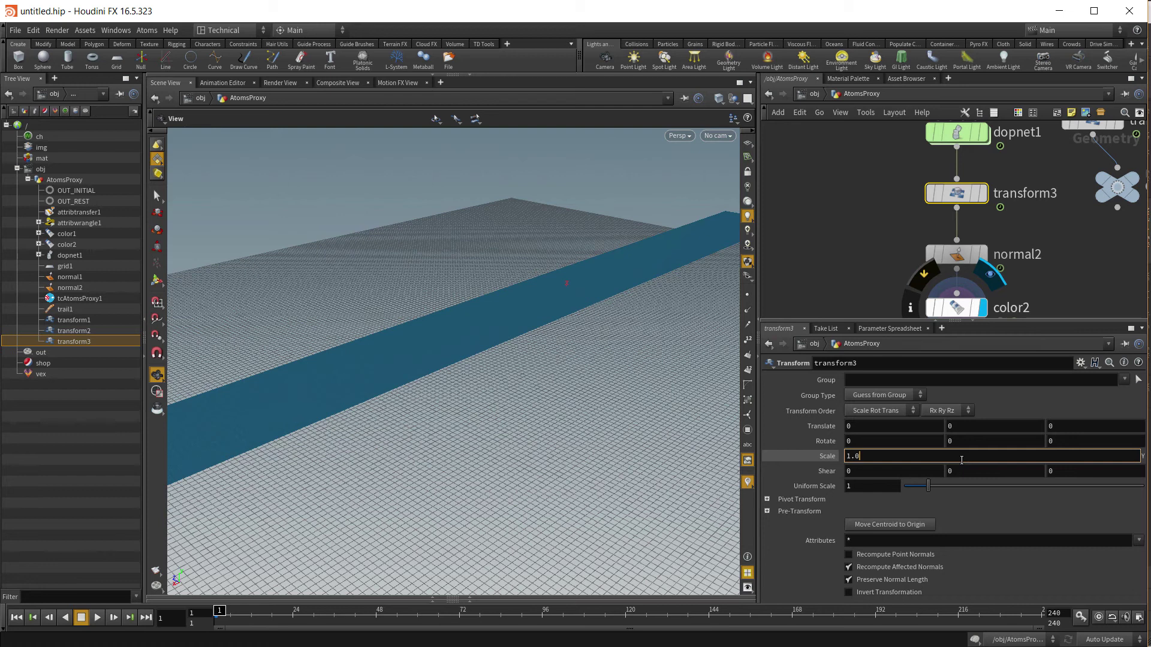
right_click(961, 459)
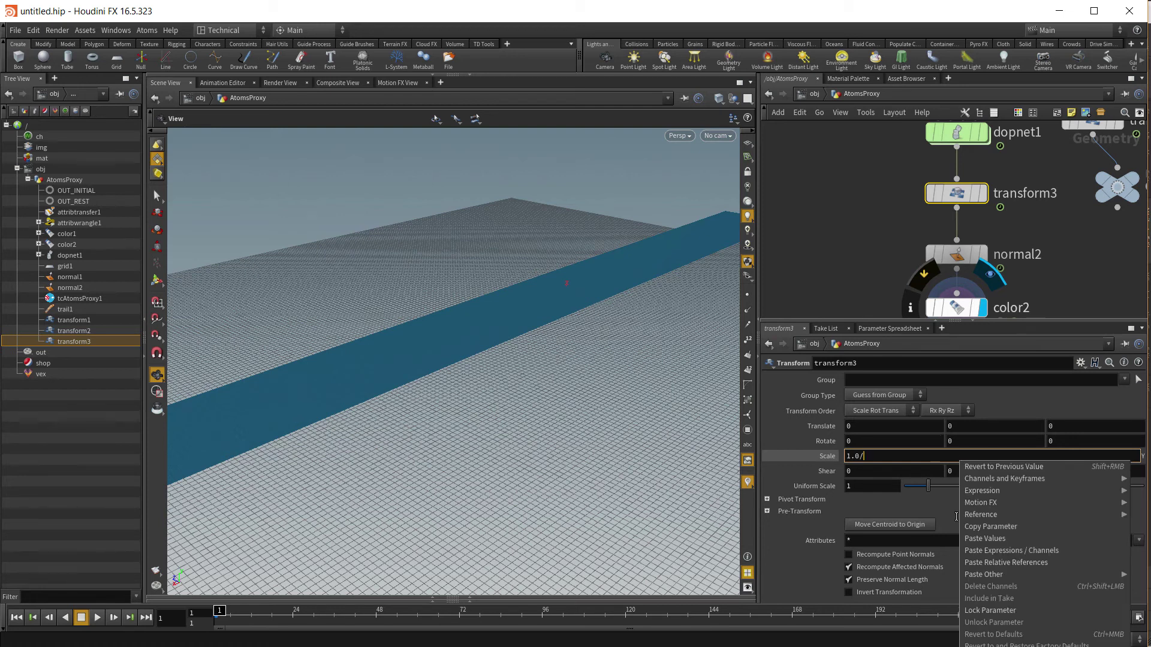
click(995, 562)
key(Return)
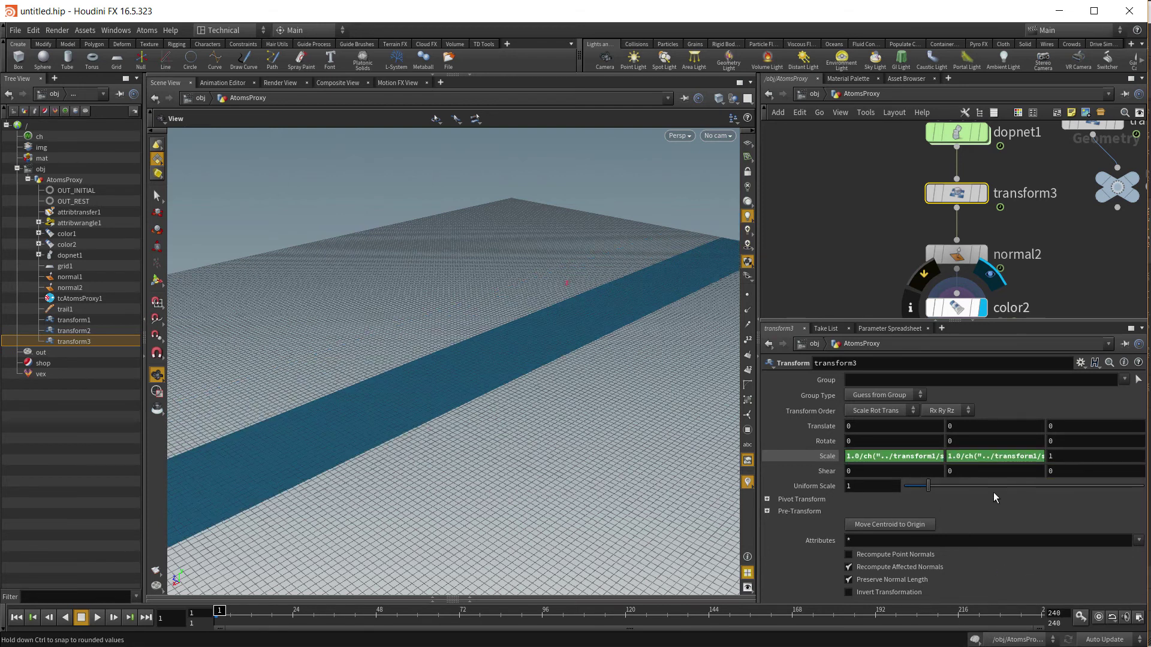
click(1067, 456)
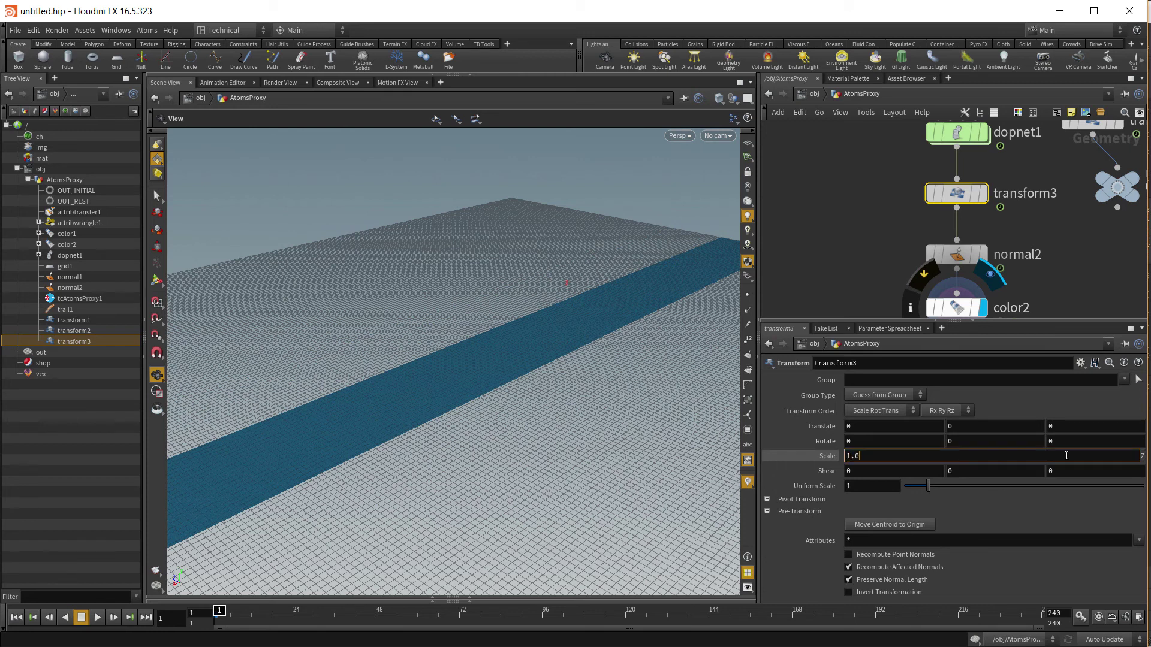
right_click(1067, 455)
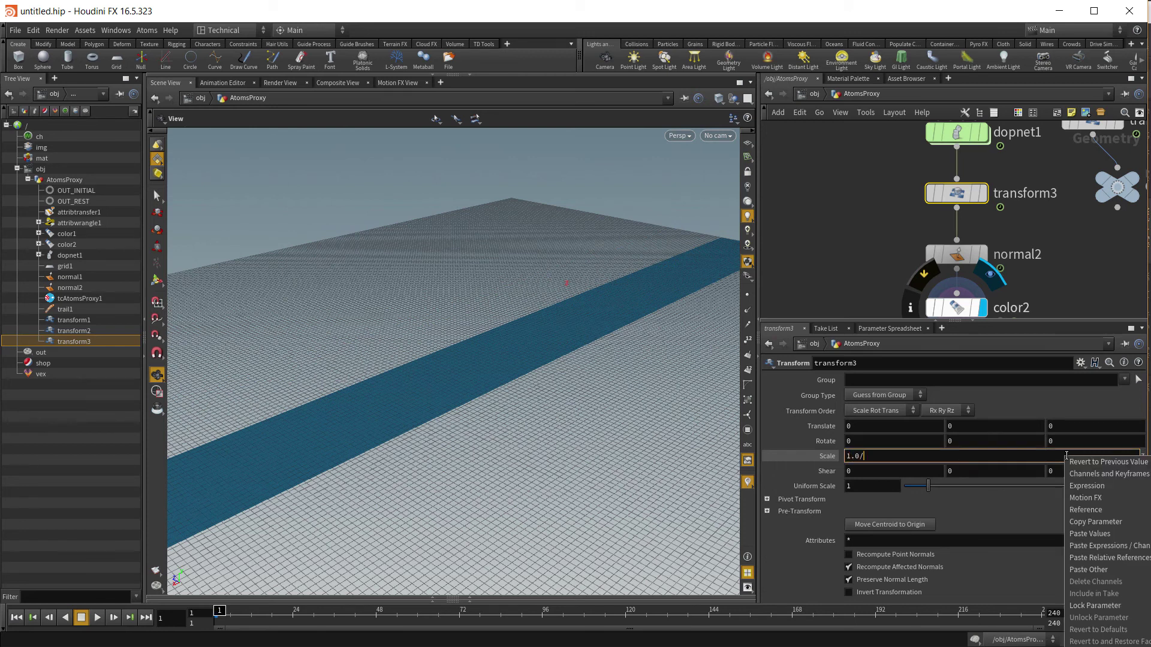
click(1102, 556)
key(Return)
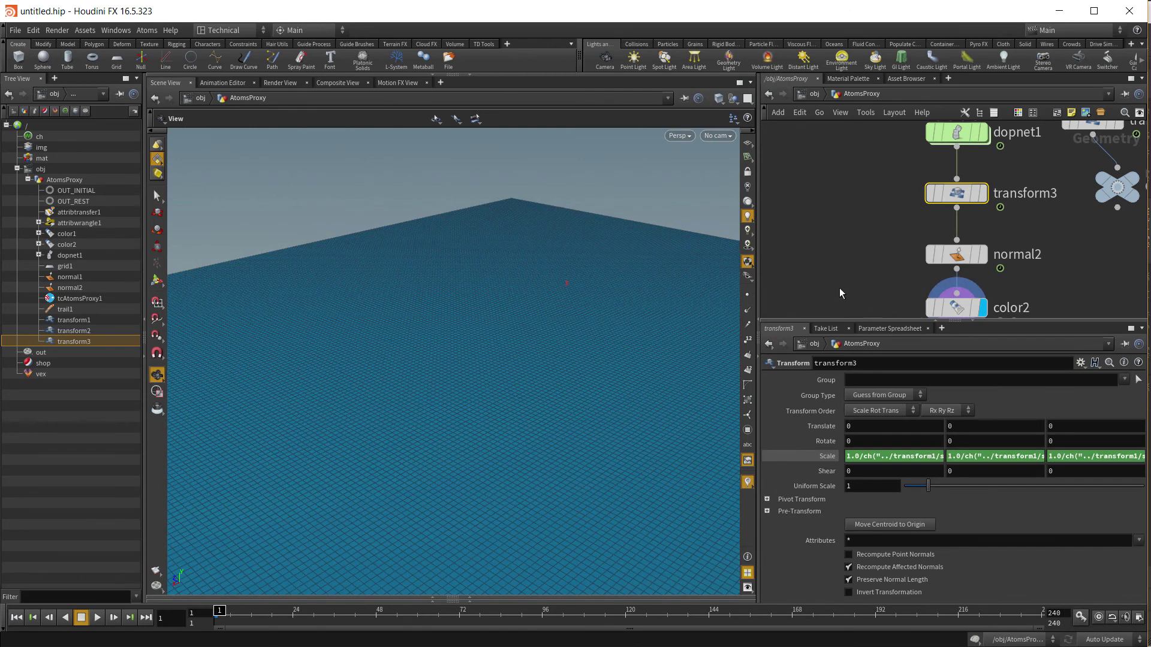
Play the rescaled simulation to examine the ripples on the surface, and stop at frame 53
middle_drag(851, 264, 875, 180)
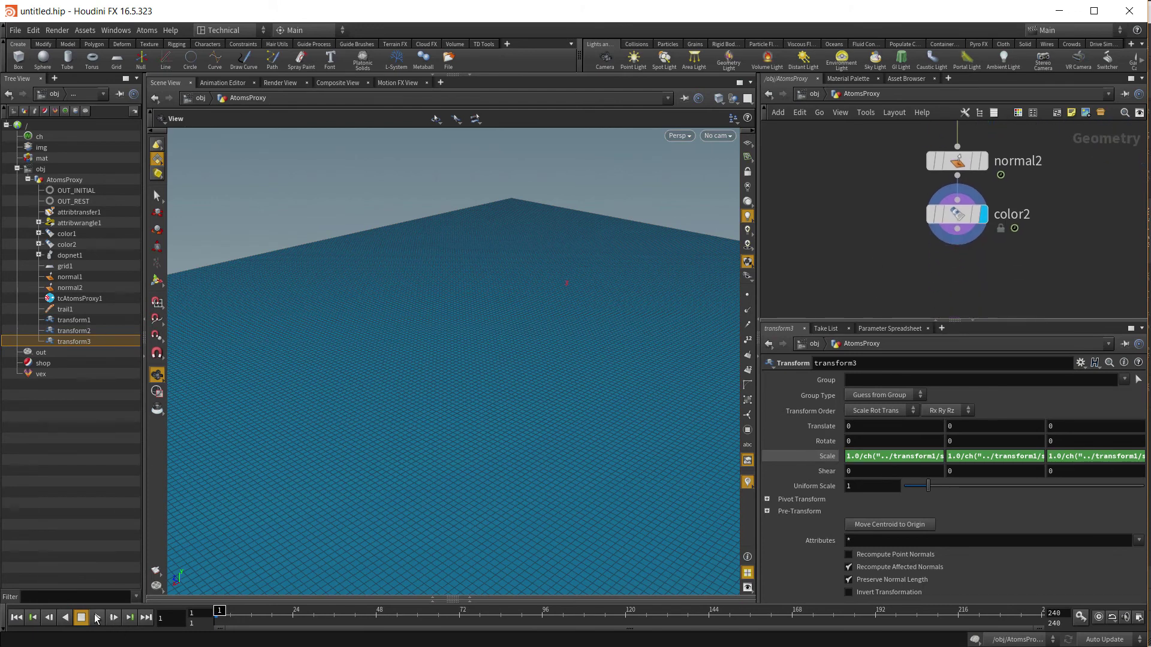
click(96, 618)
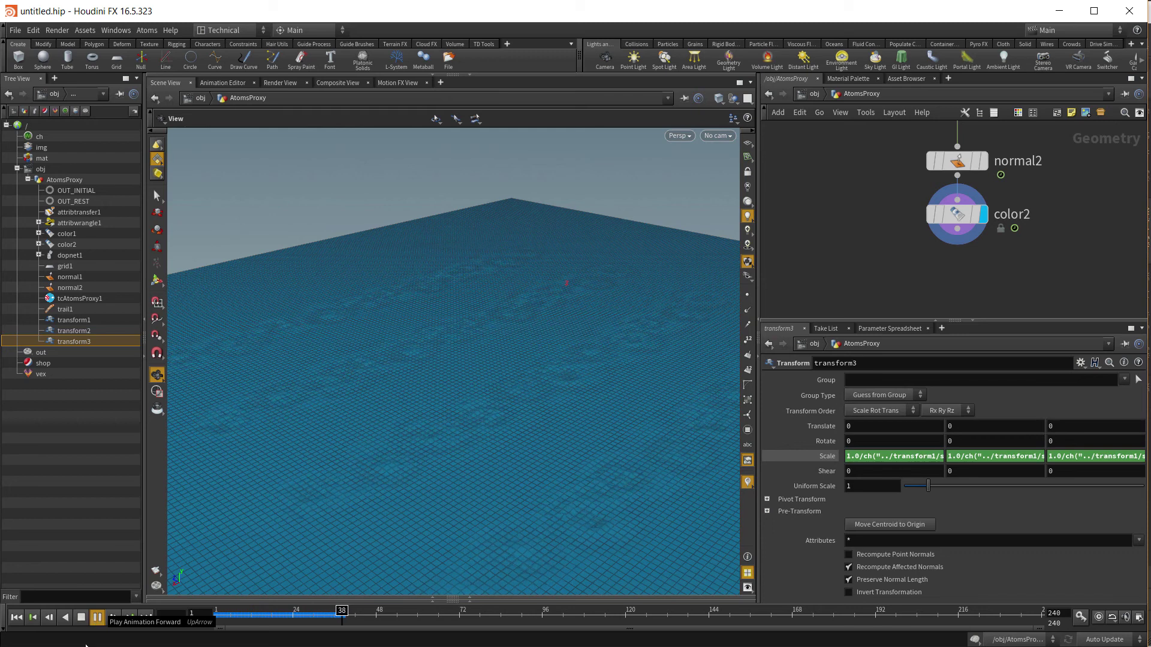
click(83, 616)
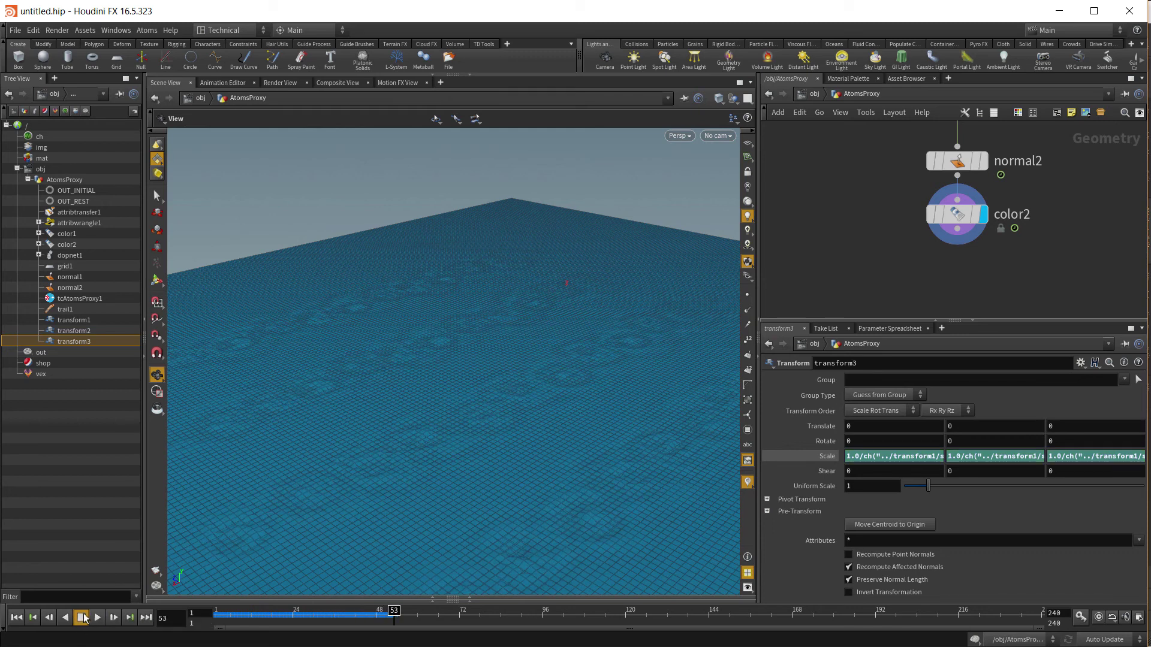
Return to the first frame and change the Attribute Wrangle's expression to @P.y += @v.y * 0.3;
click(17, 619)
key(f)
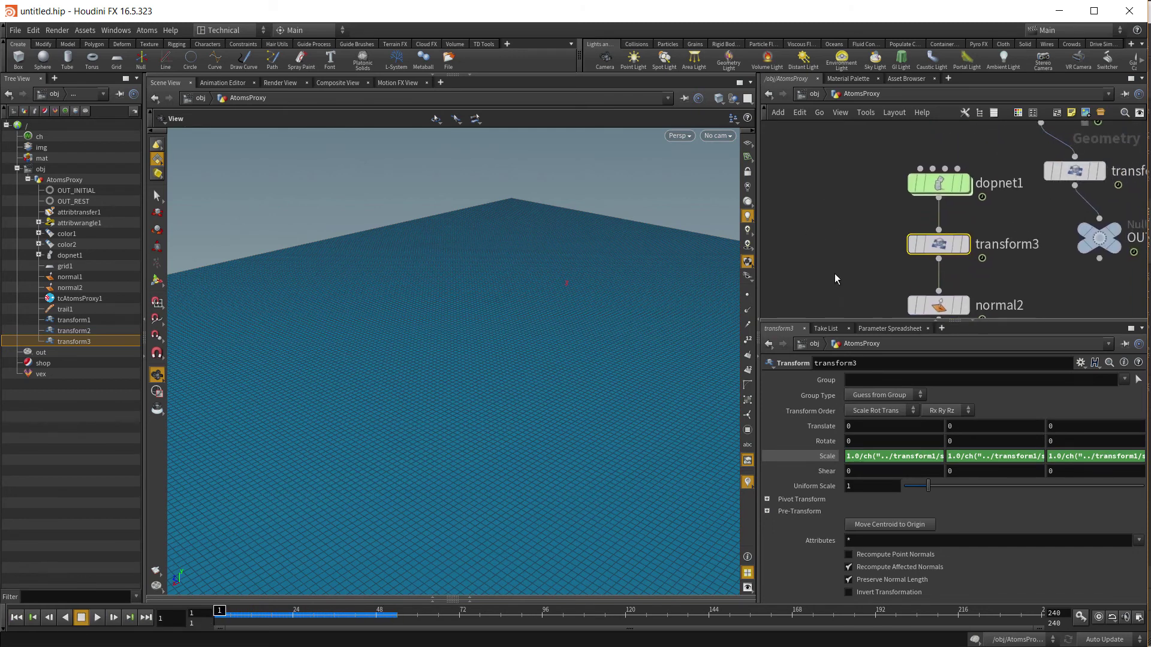
middle_drag(983, 179, 948, 309)
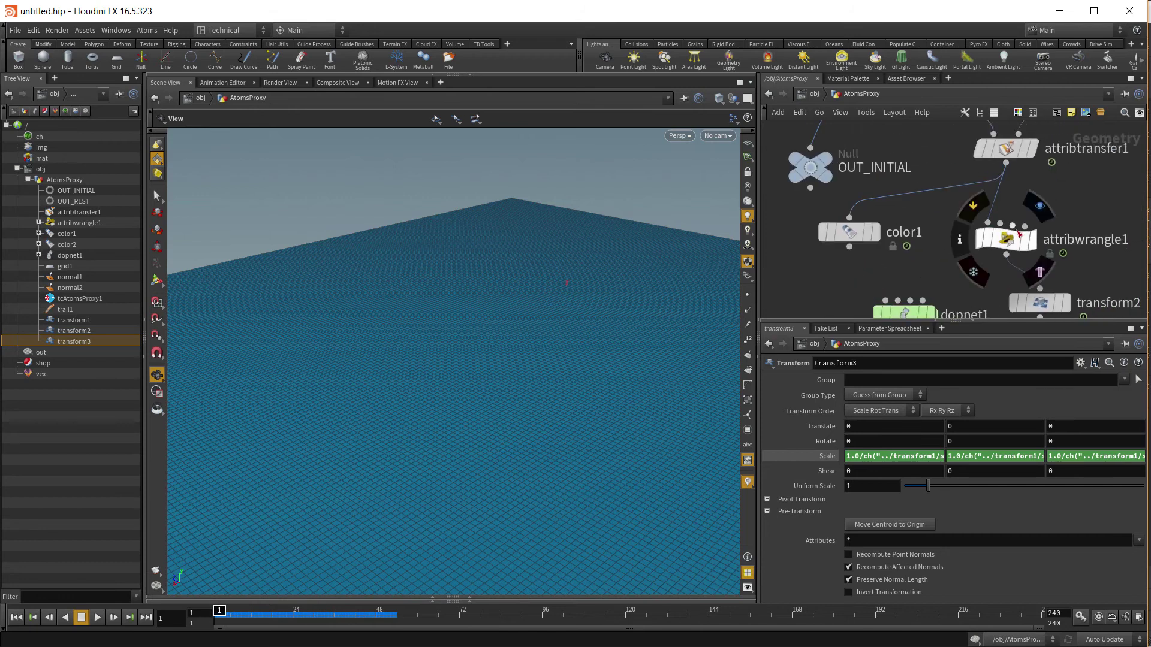
click(1007, 238)
click(849, 457)
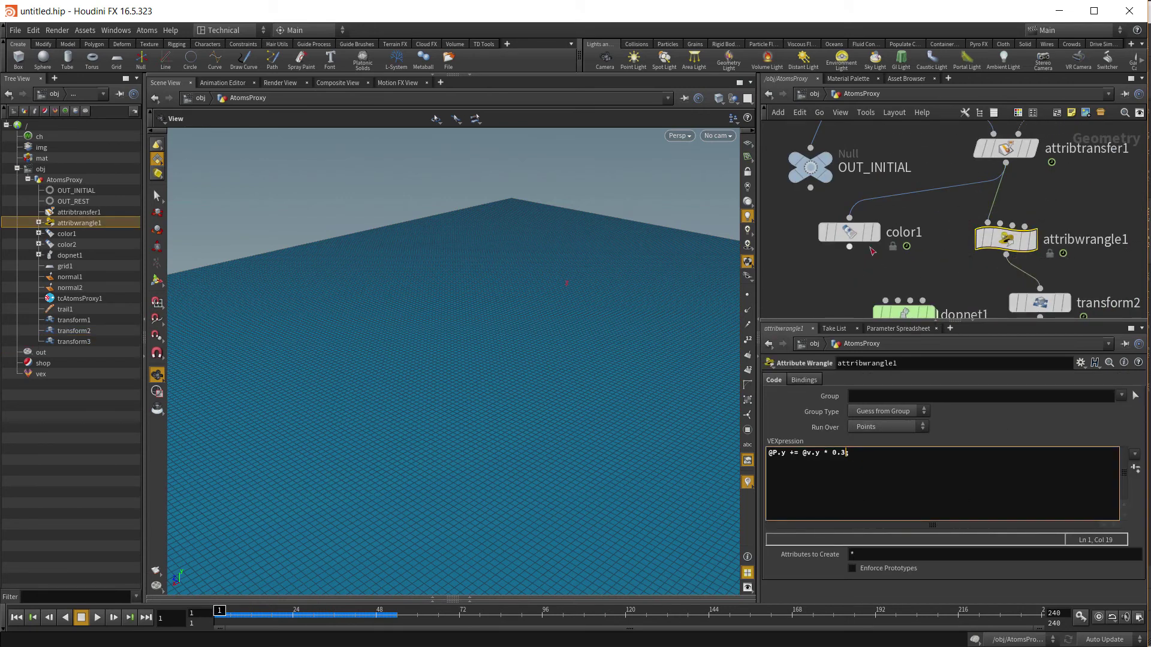
click(939, 264)
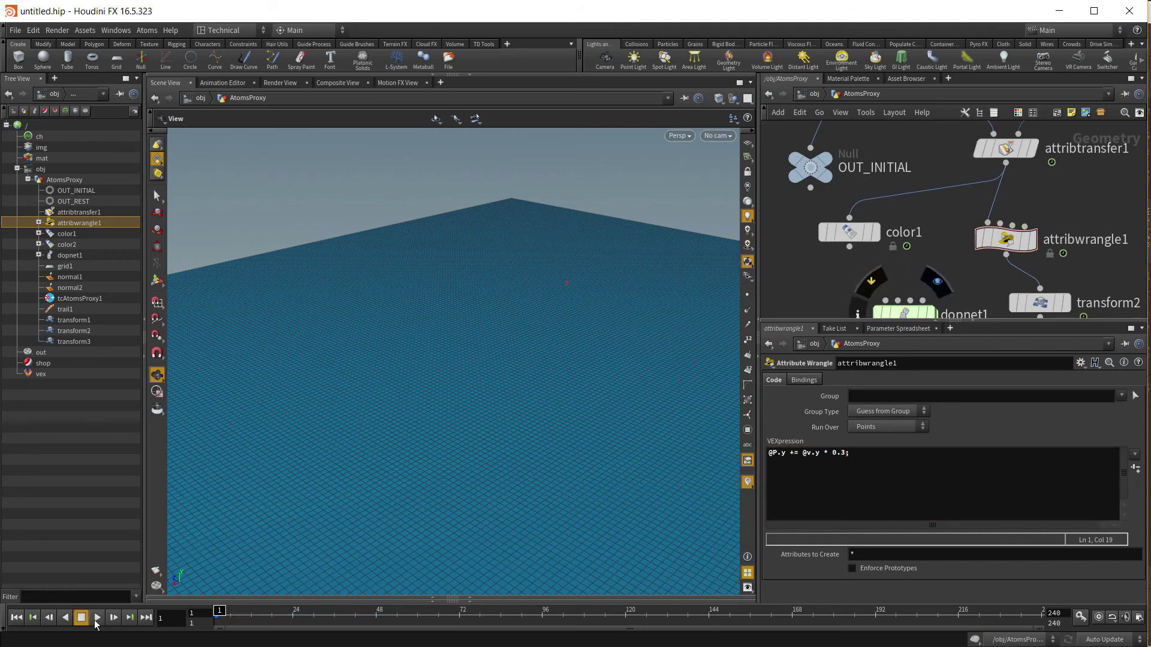
Play the simulation to examine the ripple height, stop at frame 37 and return to the first frame
click(96, 618)
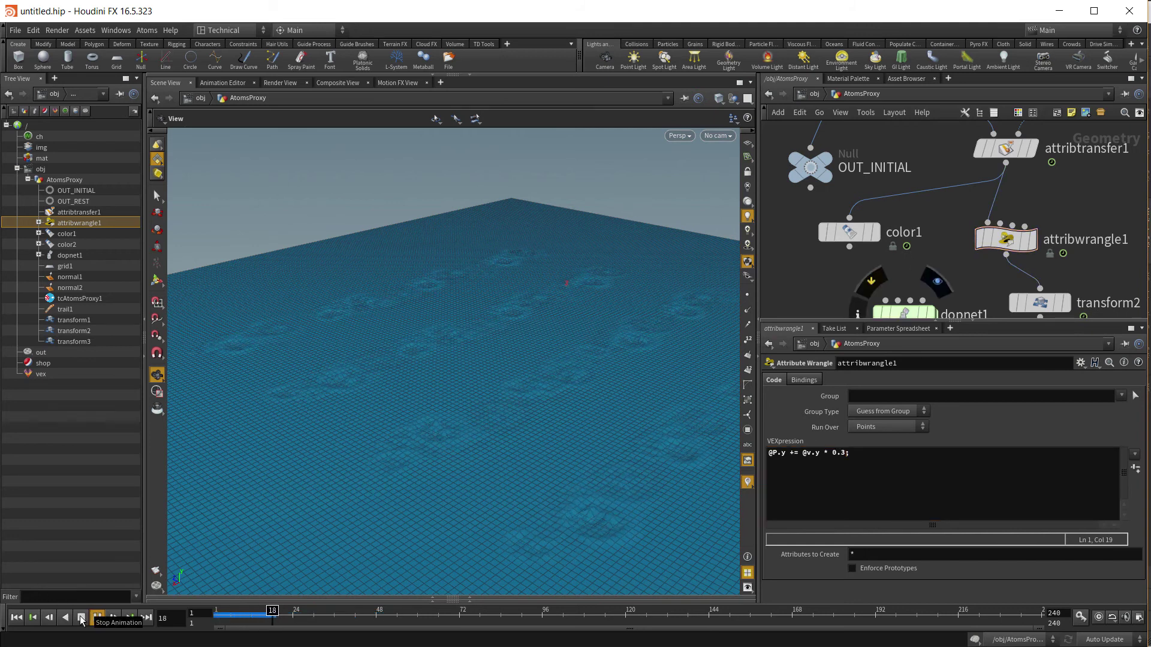
click(81, 618)
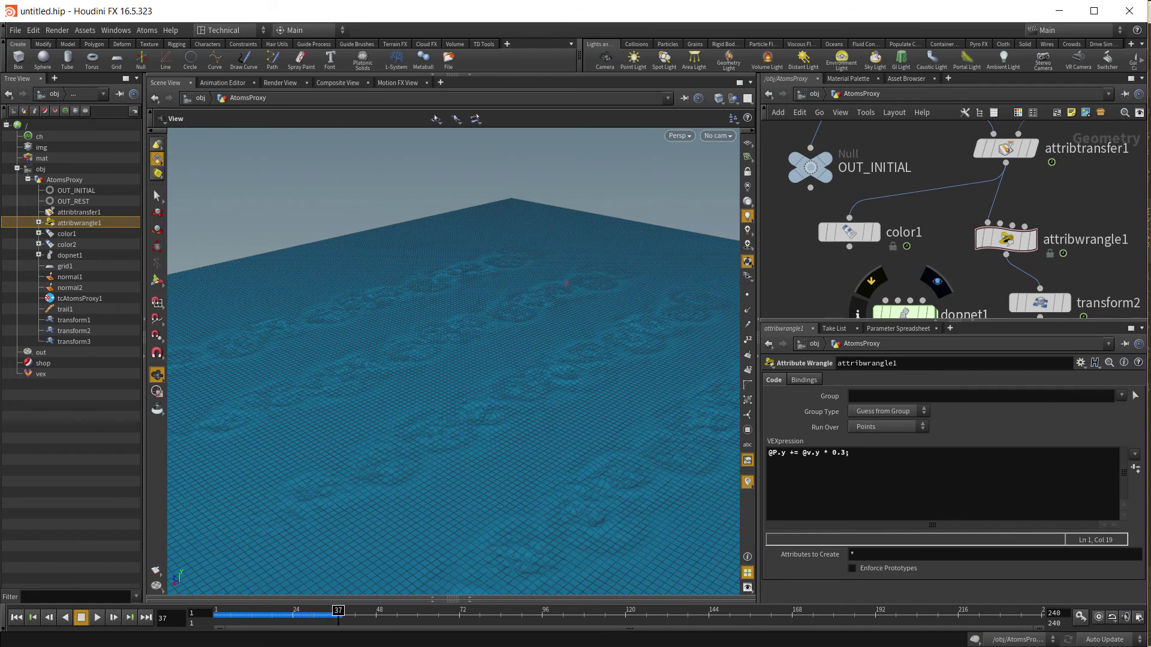
click(16, 618)
Add a Merge node below the second Color node and connect the Color node's output to it
middle_drag(964, 286, 931, 152)
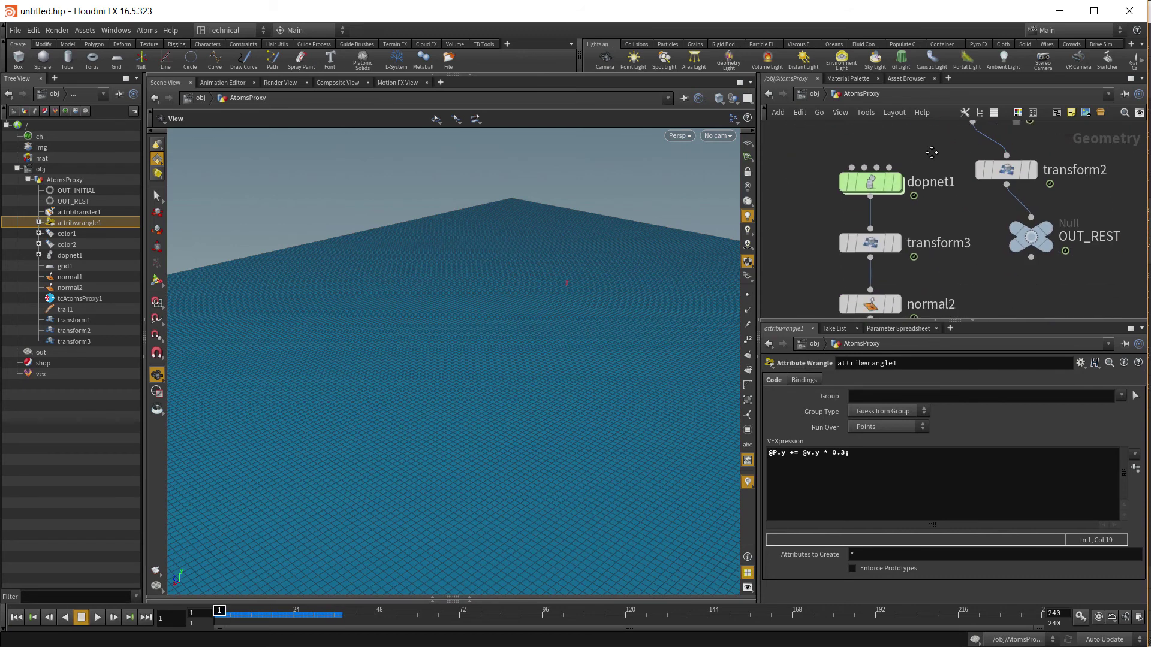
middle_drag(982, 304, 979, 282)
key(Tab)
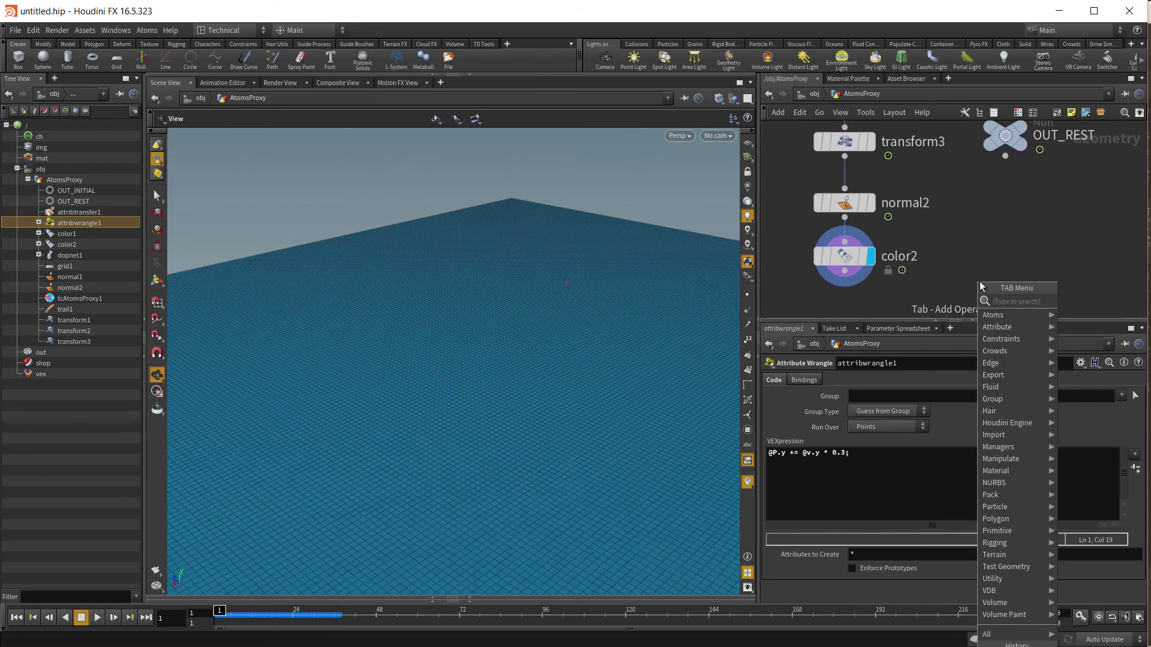
text(merge)
key(Return)
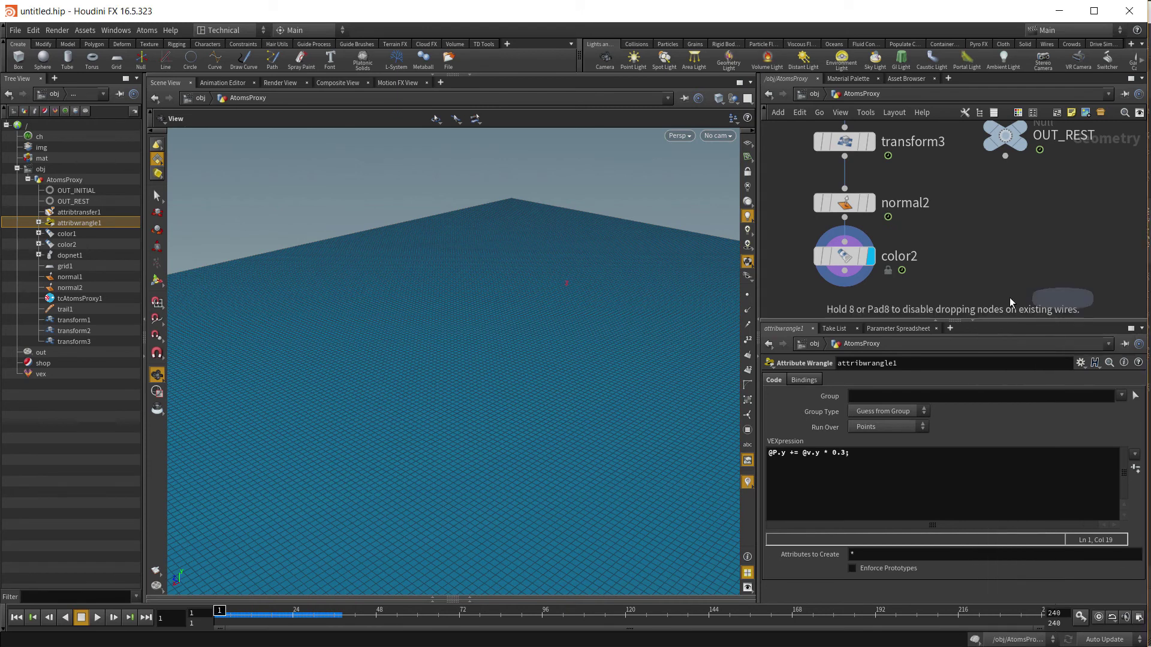
click(984, 289)
middle_drag(1031, 190, 1041, 158)
drag(994, 232, 945, 256)
drag(859, 213, 934, 242)
Copy the Atoms Proxy node, paste it beside the second Color node and connect the copy to the Merge node
middle_drag(965, 217, 961, 263)
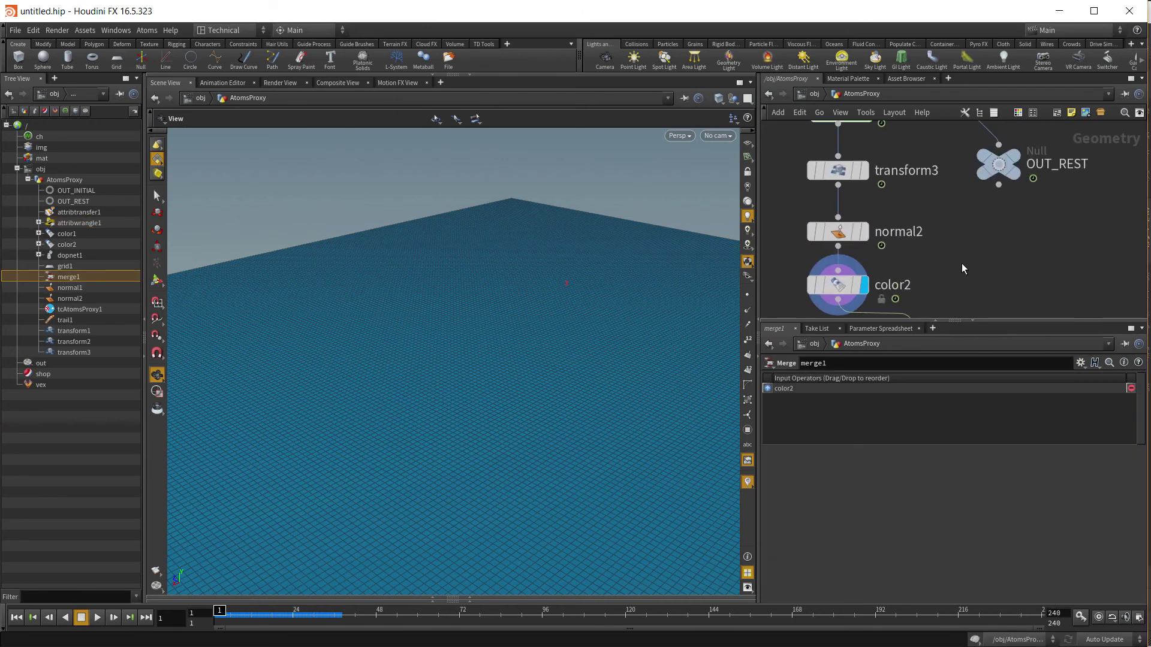
middle_drag(1046, 217, 1073, 101)
click(963, 179)
key(ctrl+c)
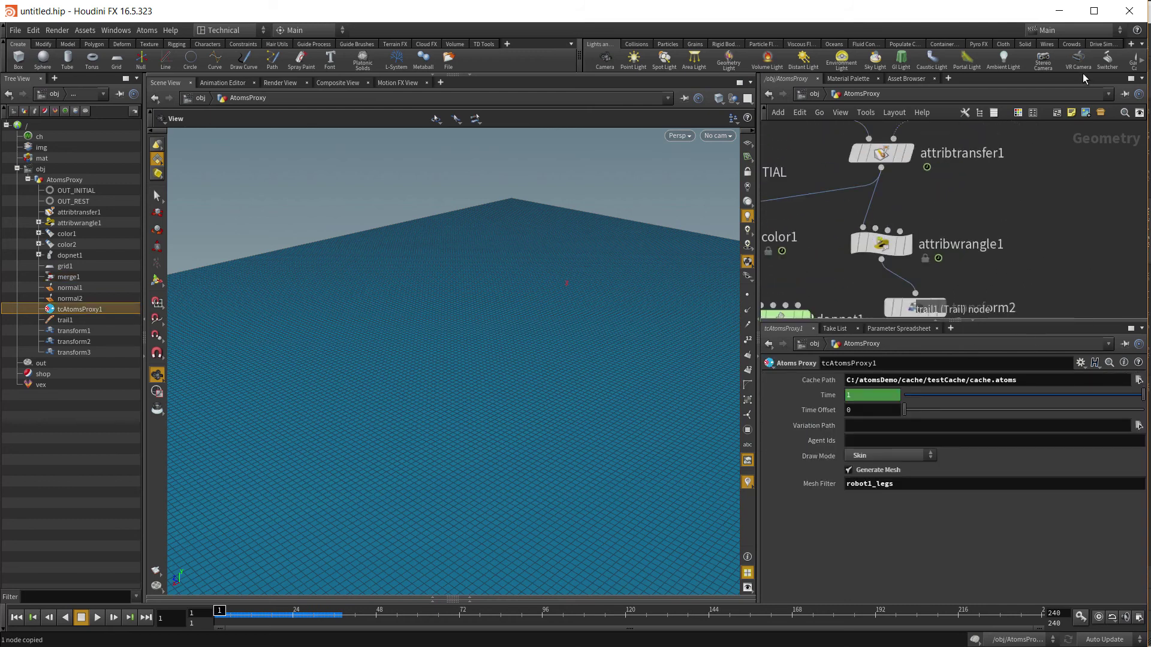
middle_drag(1067, 303, 1063, 147)
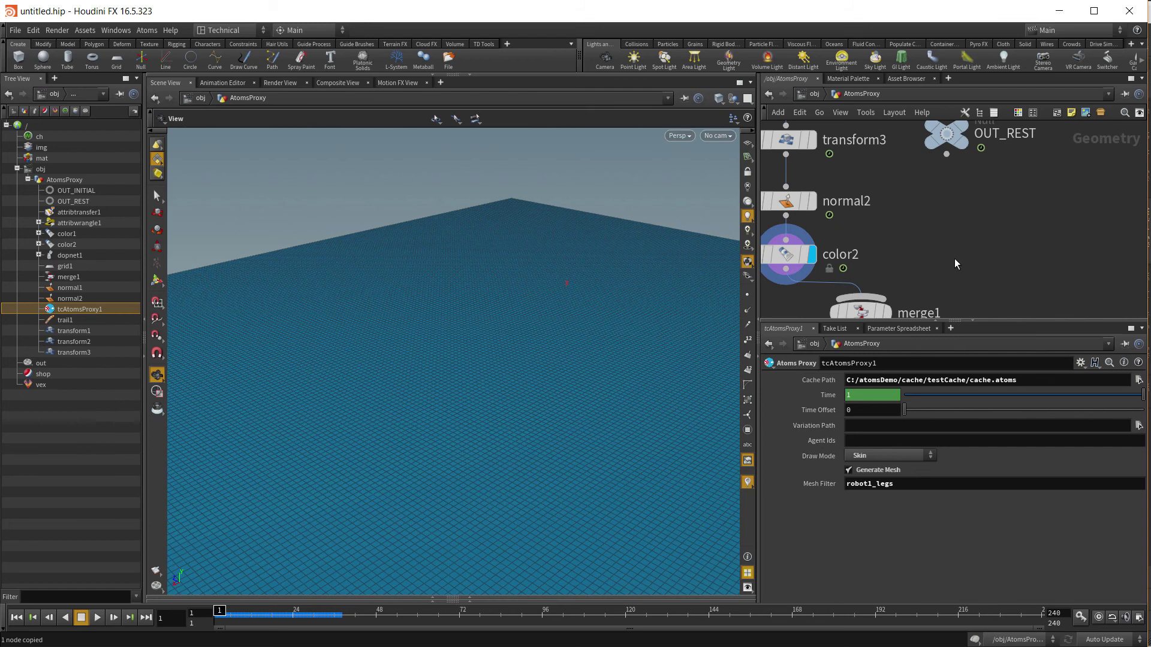
key(ctrl+v)
drag(955, 273, 862, 297)
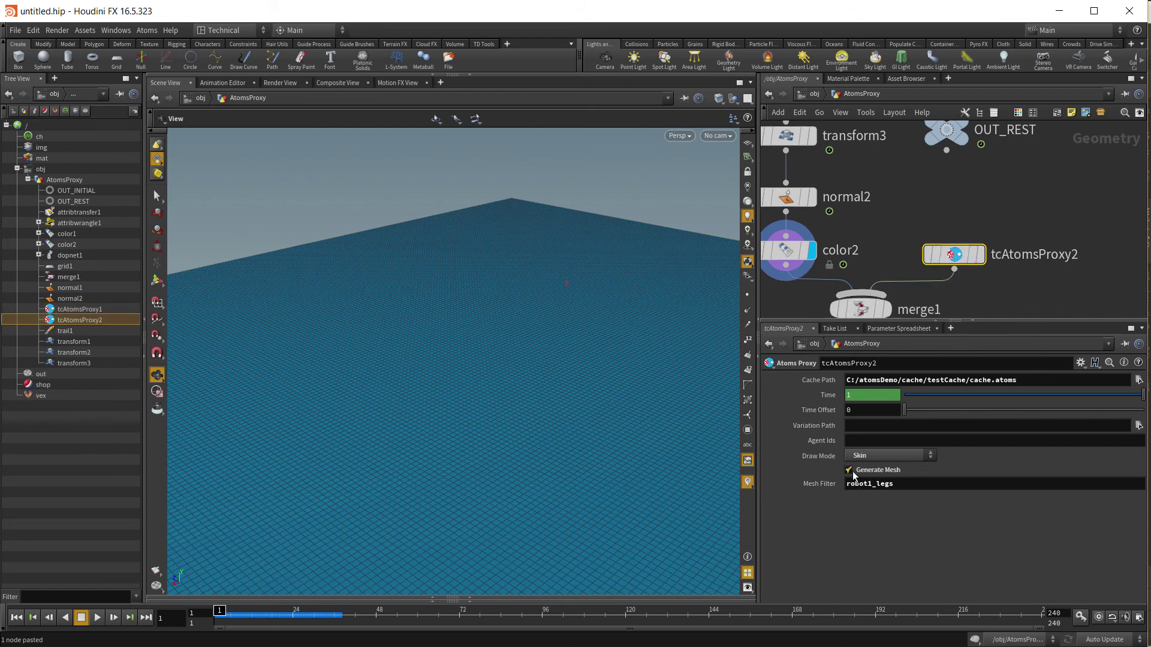
Turn off Generate Mesh on the copied Atoms Proxy and display the Merge node's output
middle_drag(1013, 279, 1026, 240)
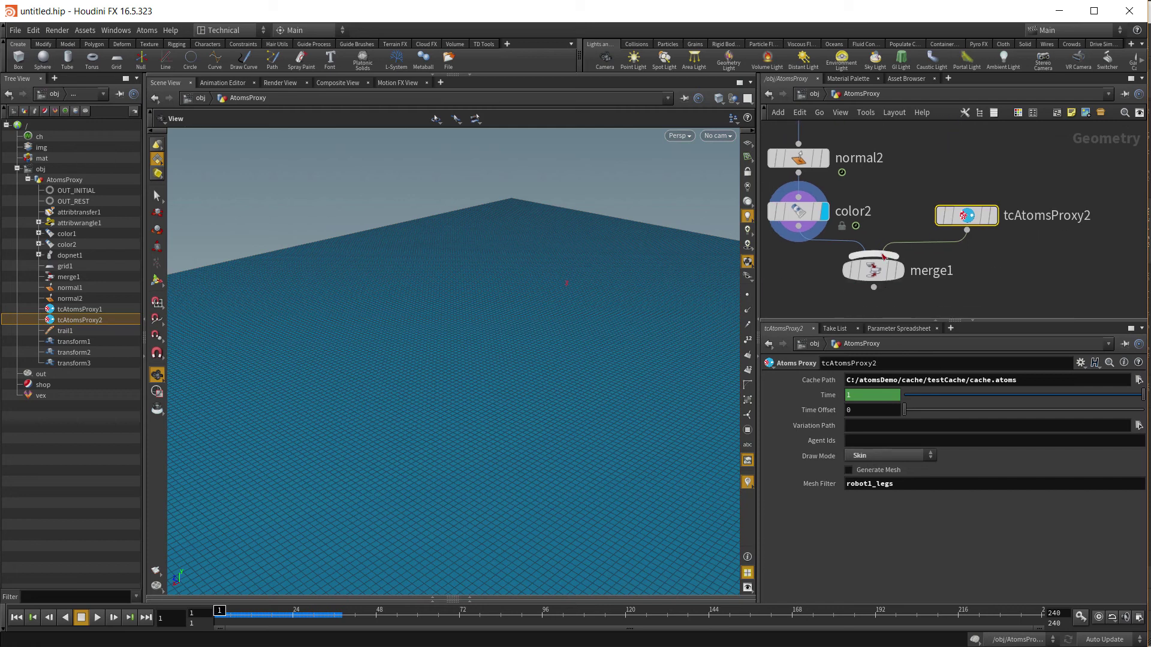
click(898, 271)
drag(528, 474, 267, 562)
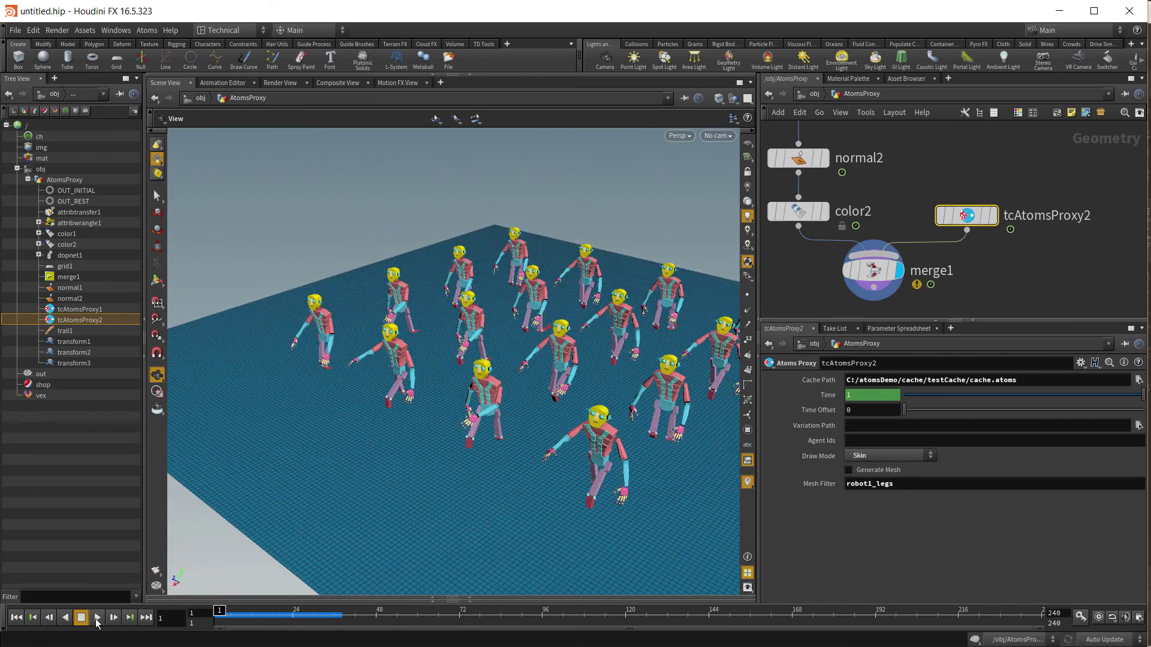
Play the simulation twice to examine the agents walking through the ripples, including from a lower angle, and return to the first frame
click(97, 620)
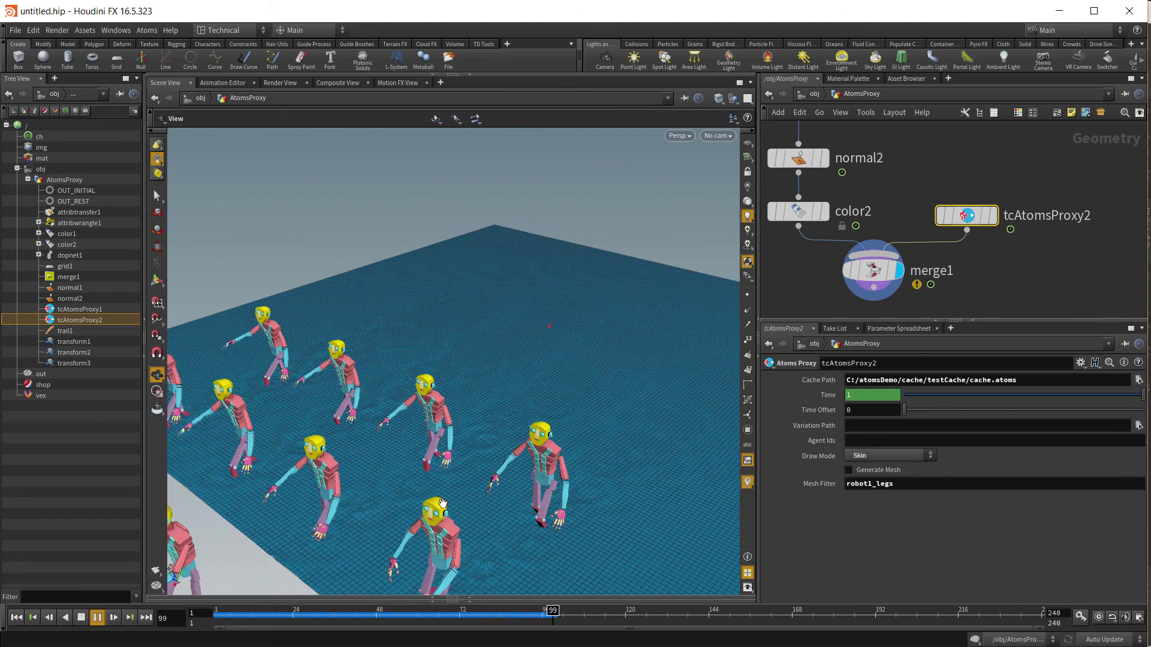
drag(442, 504, 514, 429)
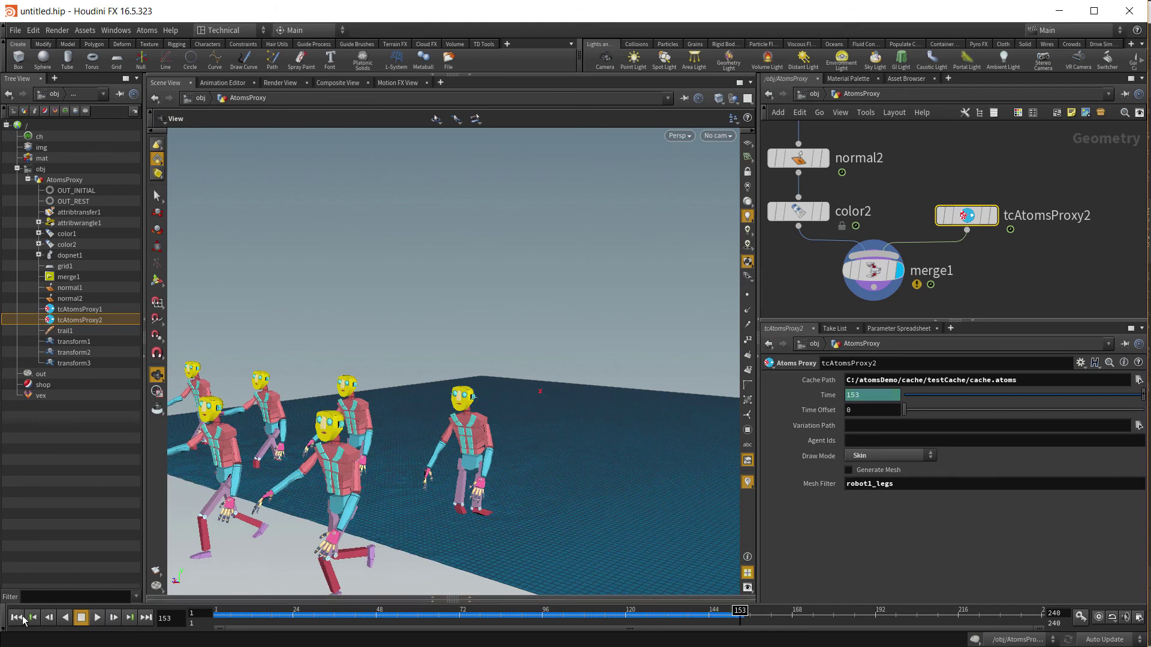
drag(459, 614, 198, 613)
click(96, 618)
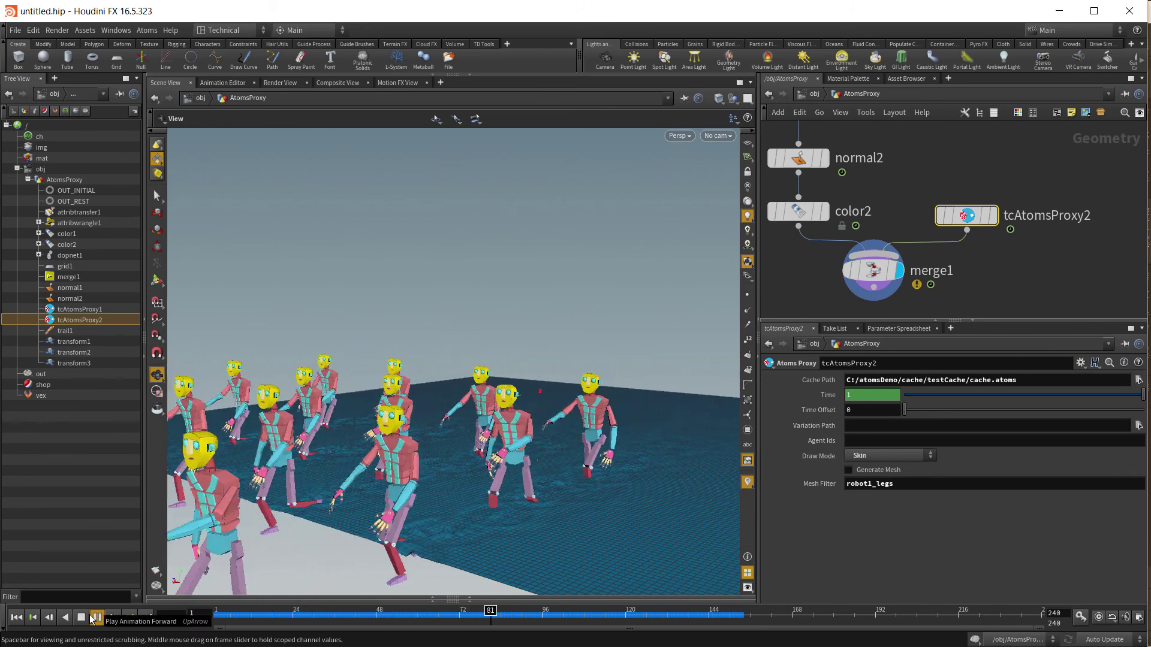
click(82, 617)
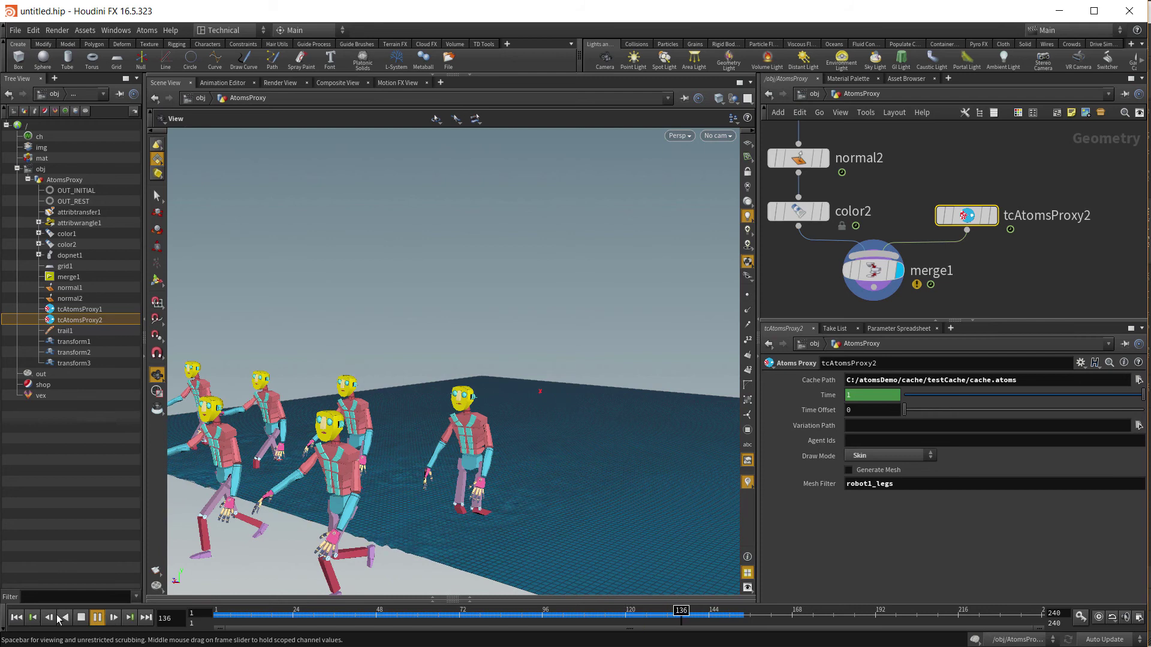
click(18, 620)
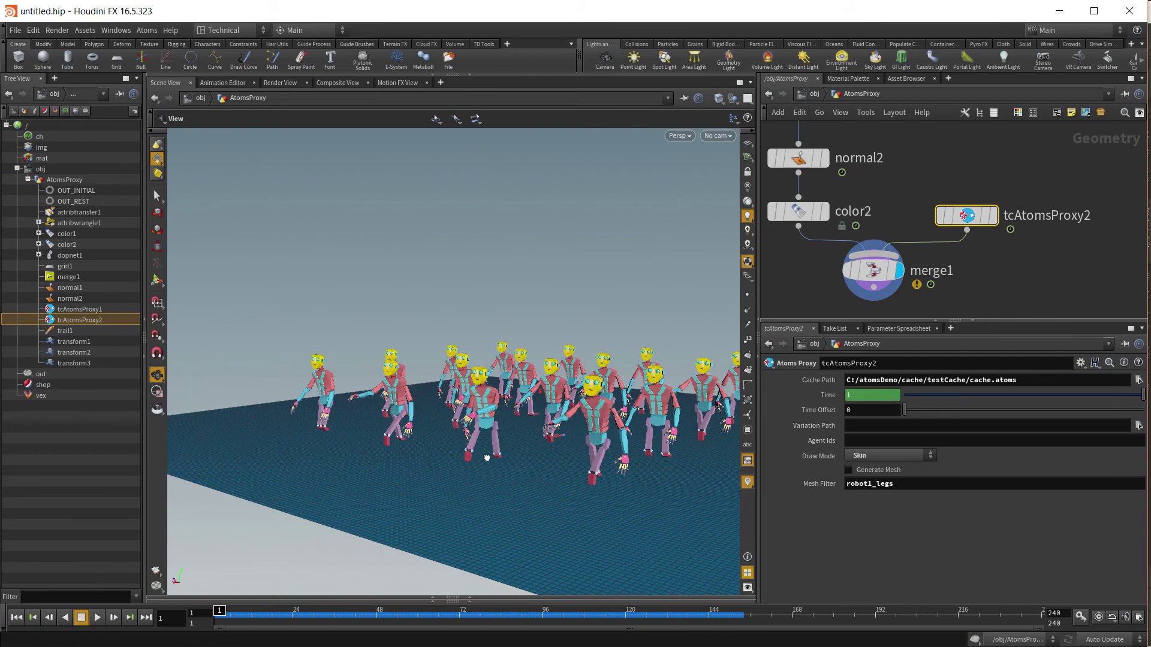
Change the Attribute Wrangle's expression to @P.y += @v.y * 0.5; for stronger ripples
middle_drag(963, 164, 995, 252)
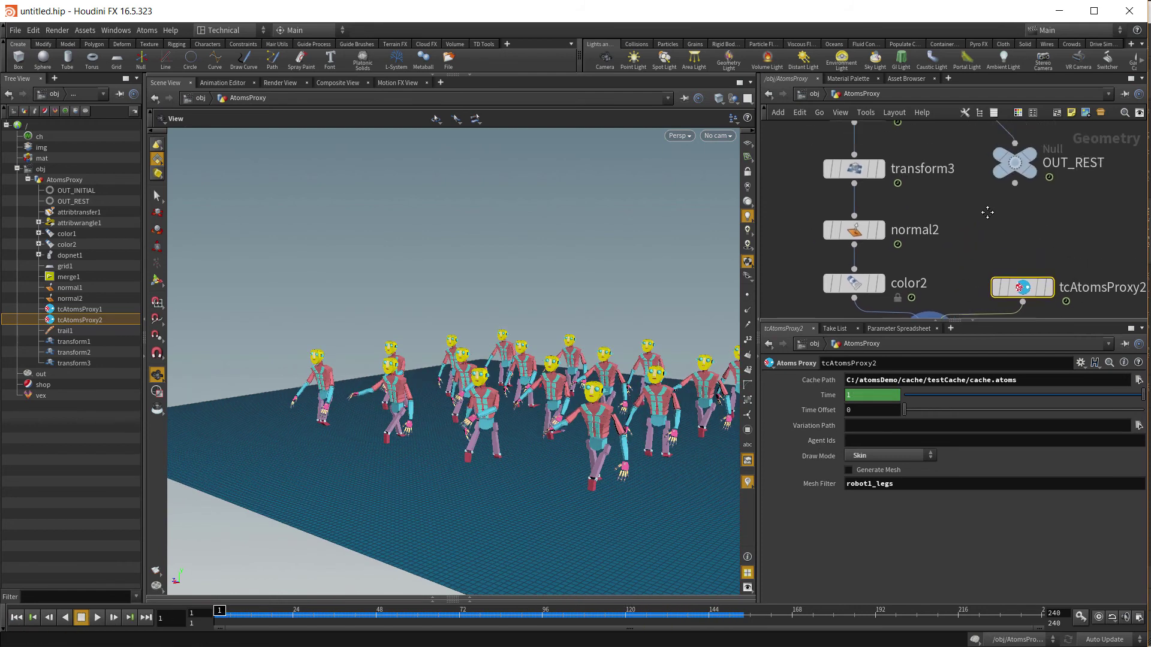
middle_drag(965, 126, 969, 264)
click(970, 190)
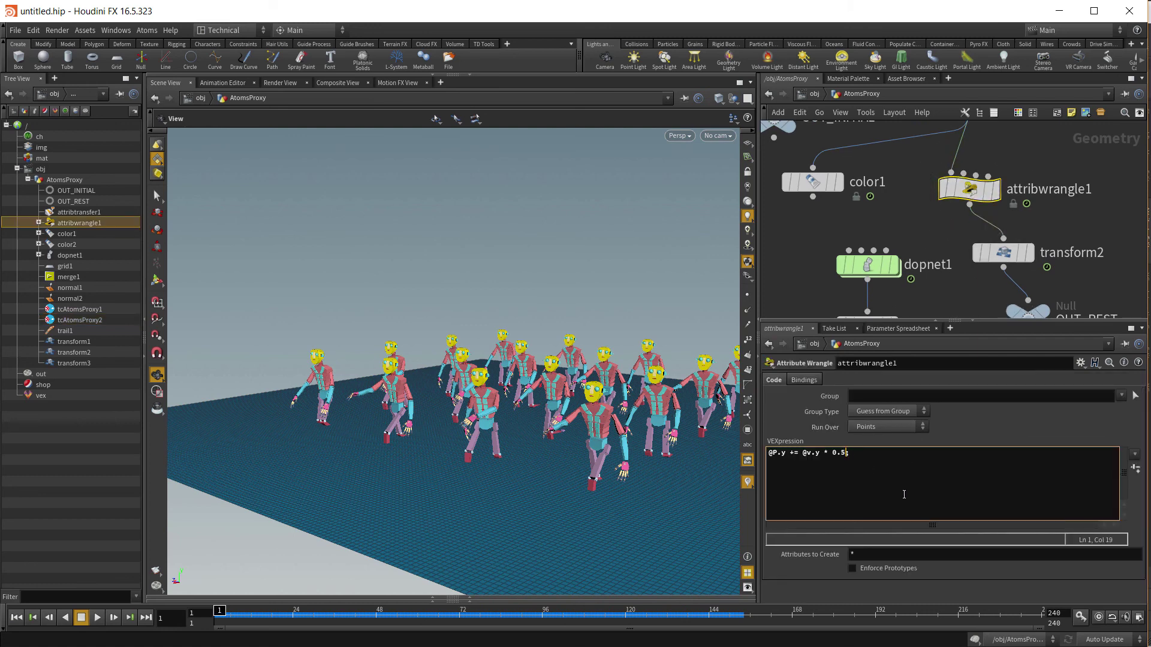
click(1096, 224)
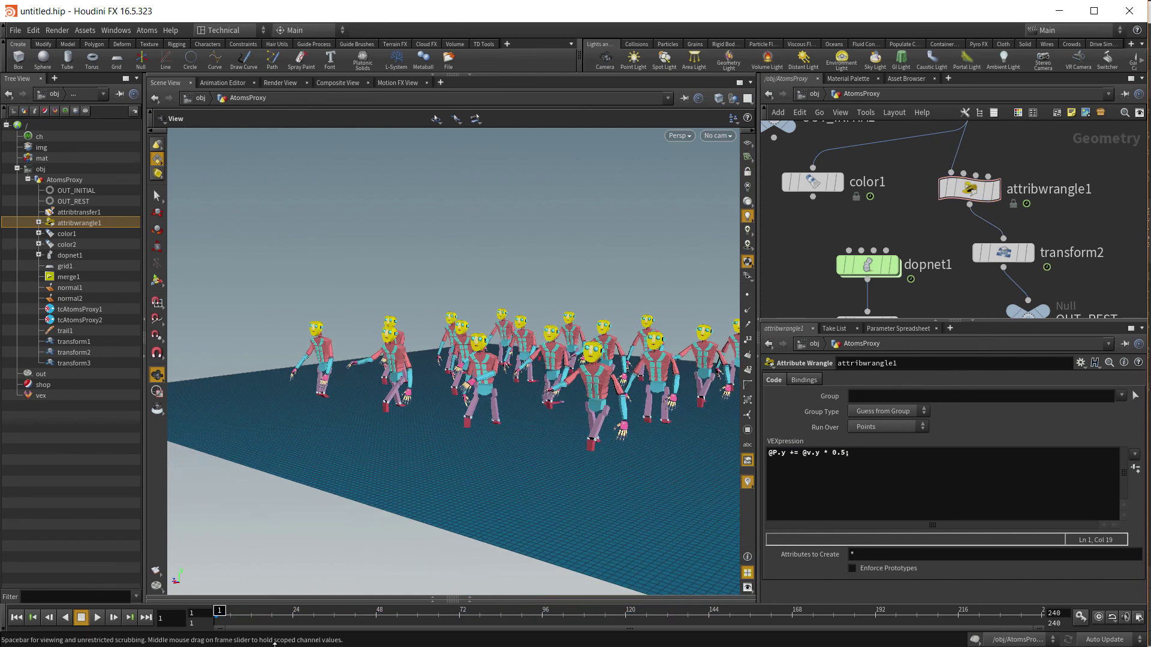
Play the simulation, shorten the playback range to end at frame 120 and examine the ripples around the agents
click(98, 620)
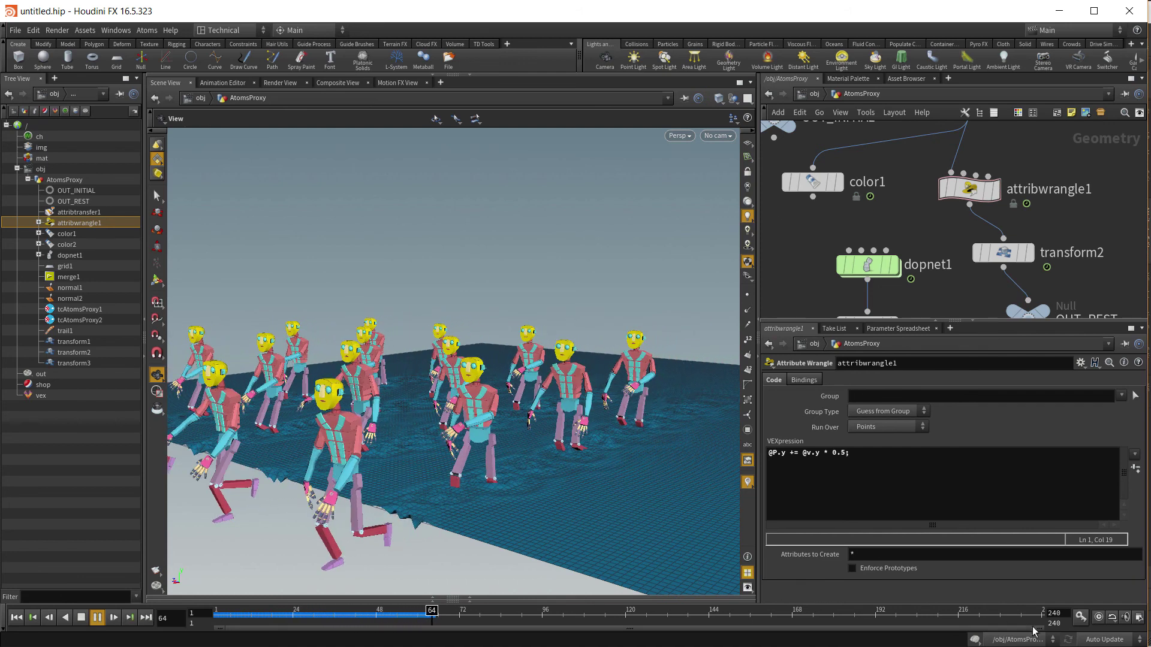
drag(1033, 631, 622, 631)
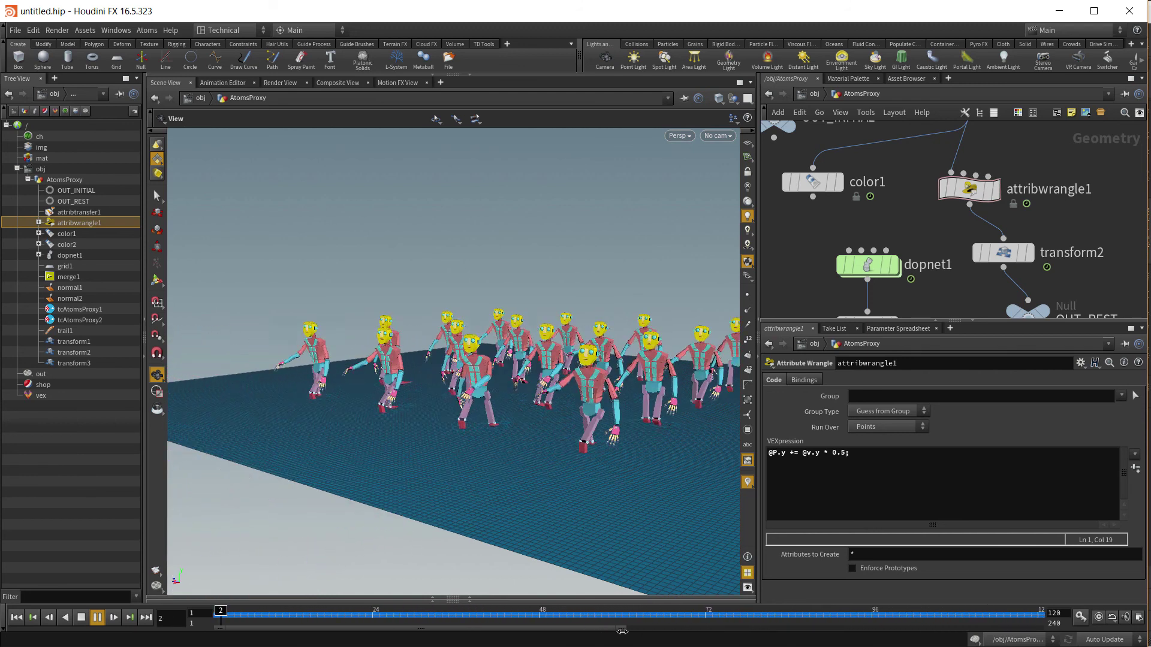
drag(575, 447, 578, 490)
scroll(575, 480, up, 3)
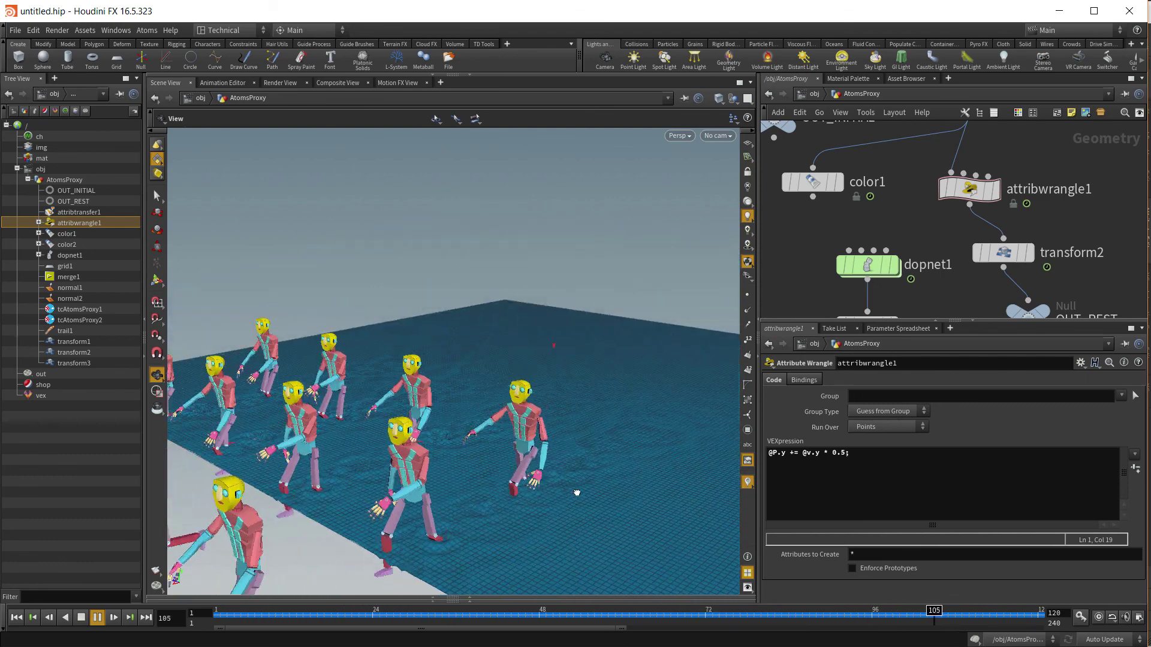